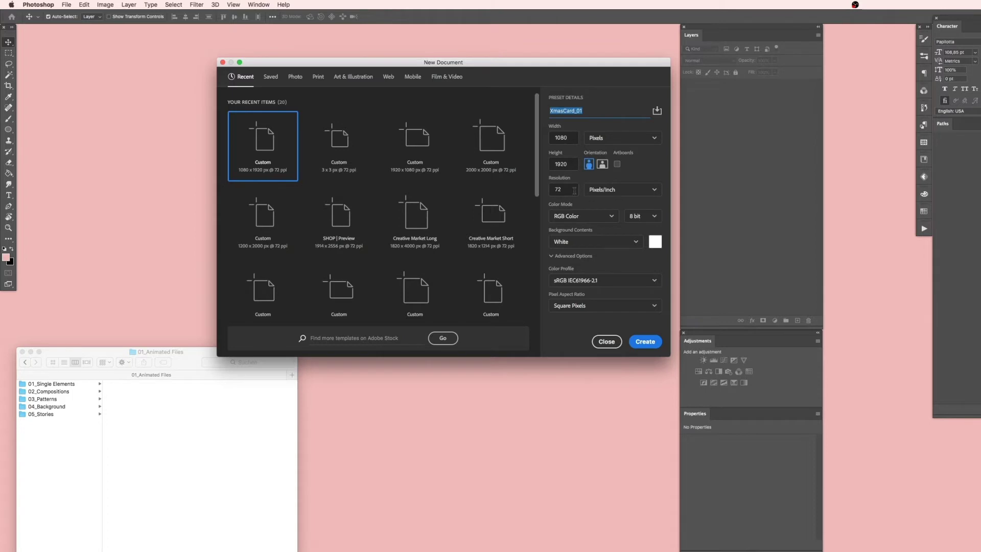
Step: Create the XmasCard_01 document at 1080 × 1920 px, 72 ppi, in portrait after briefly trying landscape
{"action": "left_click", "coordinate": [592, 163]}
{"action": "left_click", "coordinate": [589, 165]}
{"action": "left_click", "coordinate": [644, 344]}
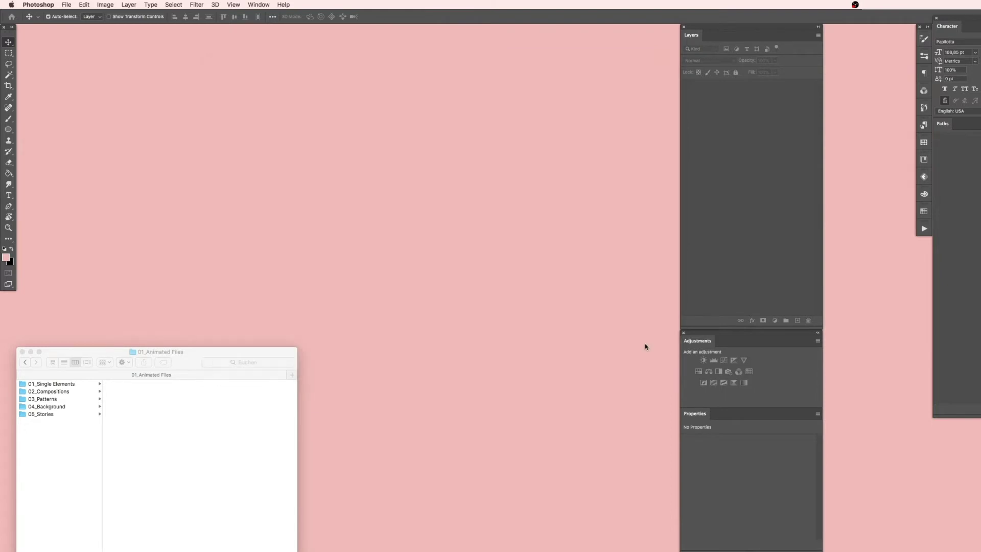
Step: Centre the XmasCard_01 document window and zoom the canvas out to 50%
{"action": "left_click_drag", "start_coordinate": [217, 30], "coordinate": [535, 19]}
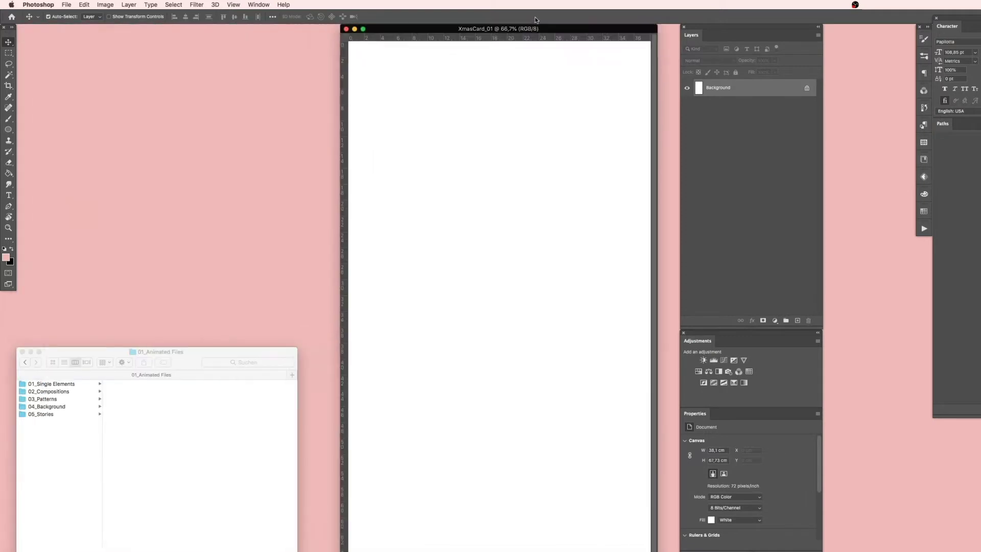
{"action": "left_click", "coordinate": [8, 227]}
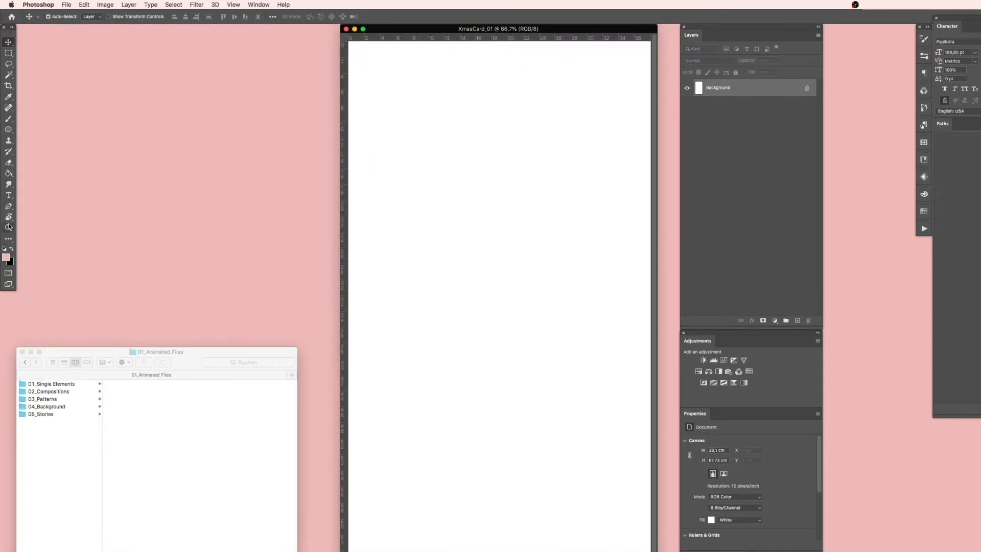
{"action": "left_click", "coordinate": [568, 174], "text": "alt"}
Step: Dock the Layers panel beside the canvas with Adjustments and Properties stacked beneath it
{"action": "left_click_drag", "start_coordinate": [703, 27], "coordinate": [604, 26]}
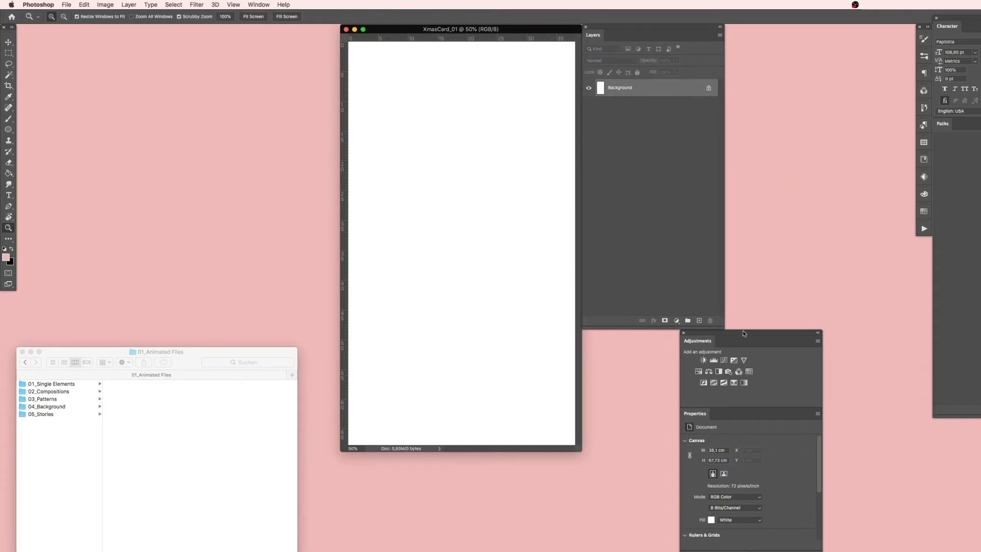
{"action": "left_click_drag", "start_coordinate": [744, 333], "coordinate": [648, 332]}
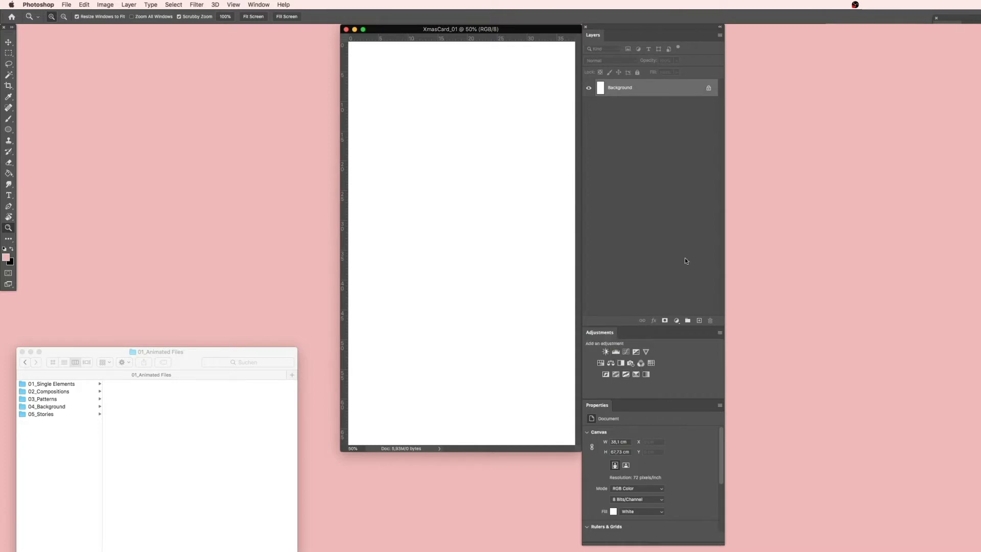
{"action": "left_click", "coordinate": [258, 4]}
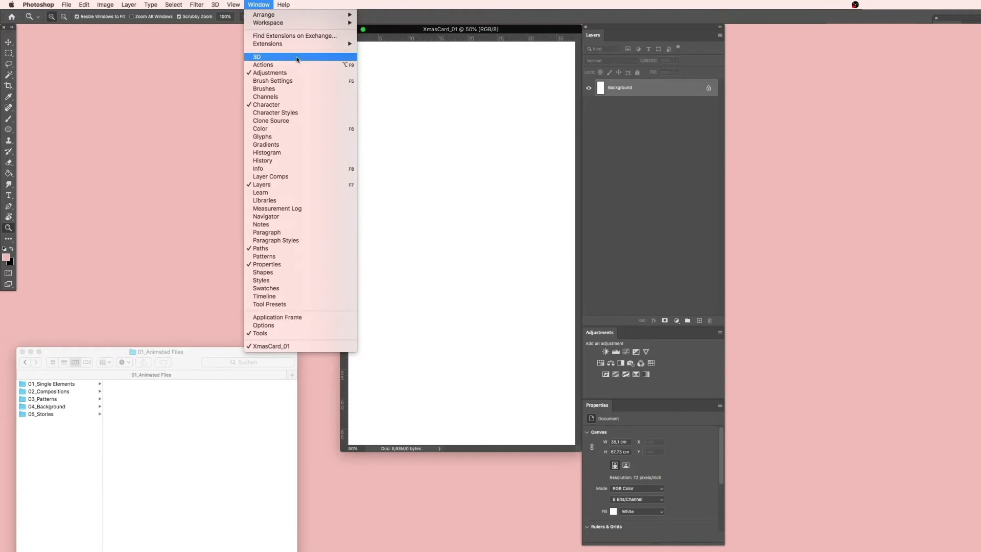
{"action": "left_click", "coordinate": [254, 3]}
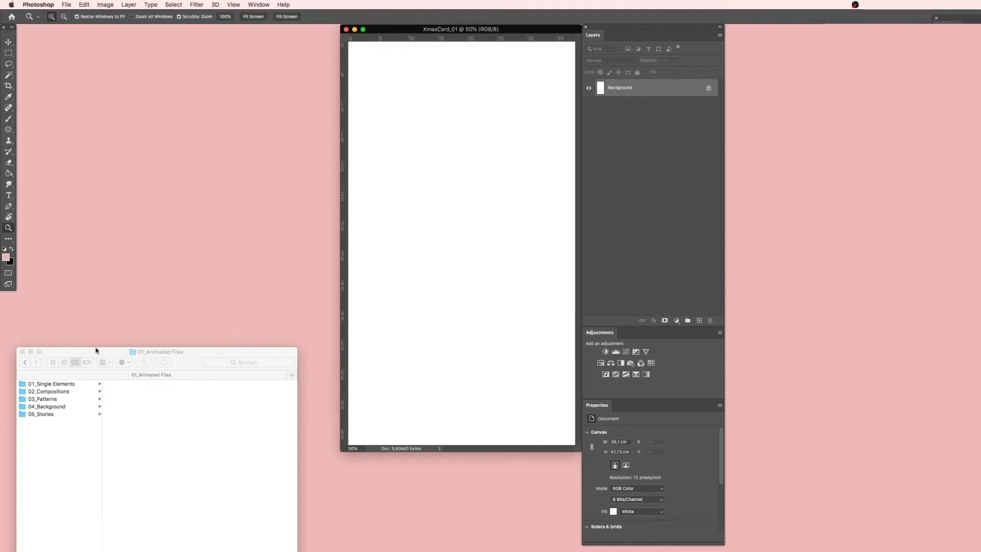
Step: Place Background 04.mp4 from 04_Background, rotate it 90° upright and scale it to fill the canvas
{"action": "left_click", "coordinate": [78, 411]}
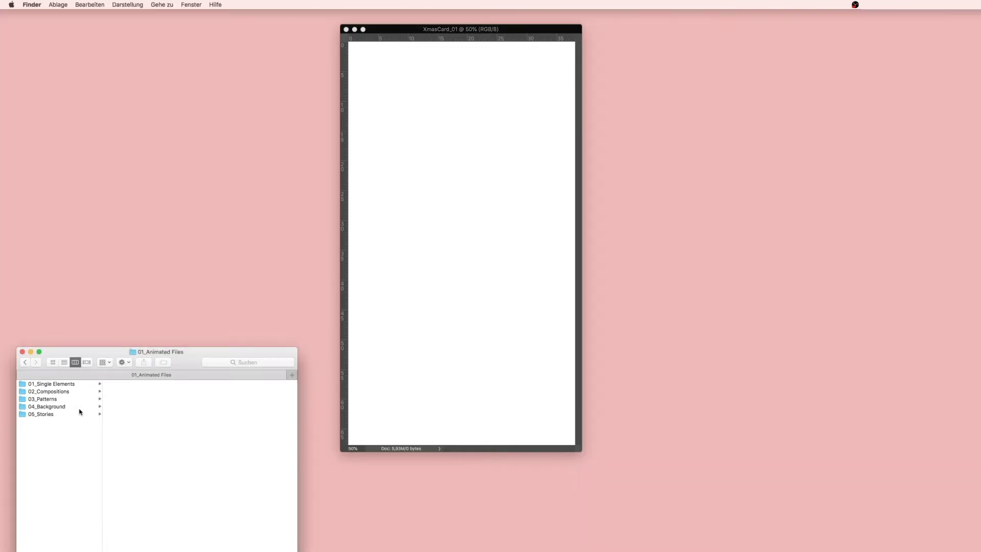
{"action": "left_click", "coordinate": [88, 407]}
{"action": "left_click", "coordinate": [140, 407]}
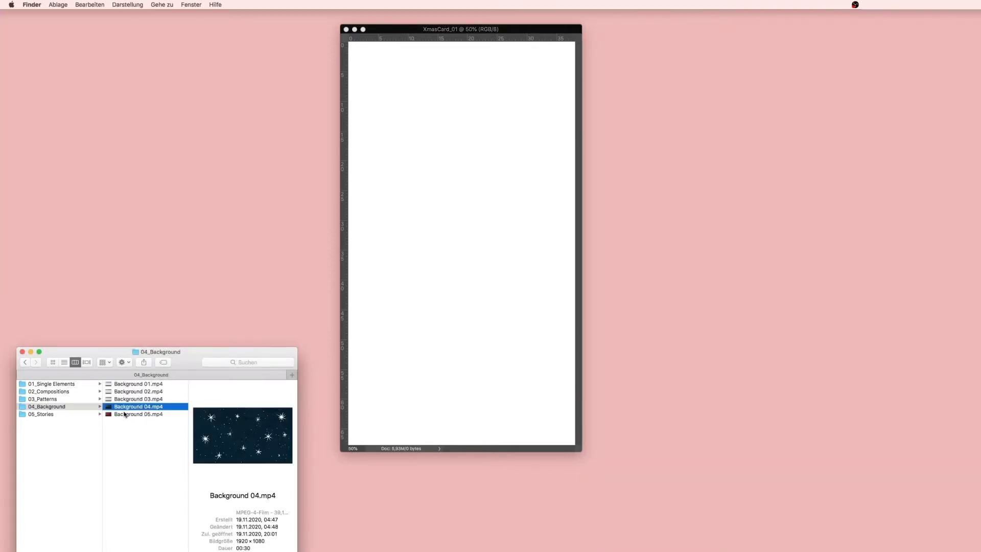
{"action": "left_click_drag", "start_coordinate": [113, 409], "coordinate": [398, 271]}
{"action": "left_click_drag", "start_coordinate": [487, 161], "coordinate": [536, 268]}
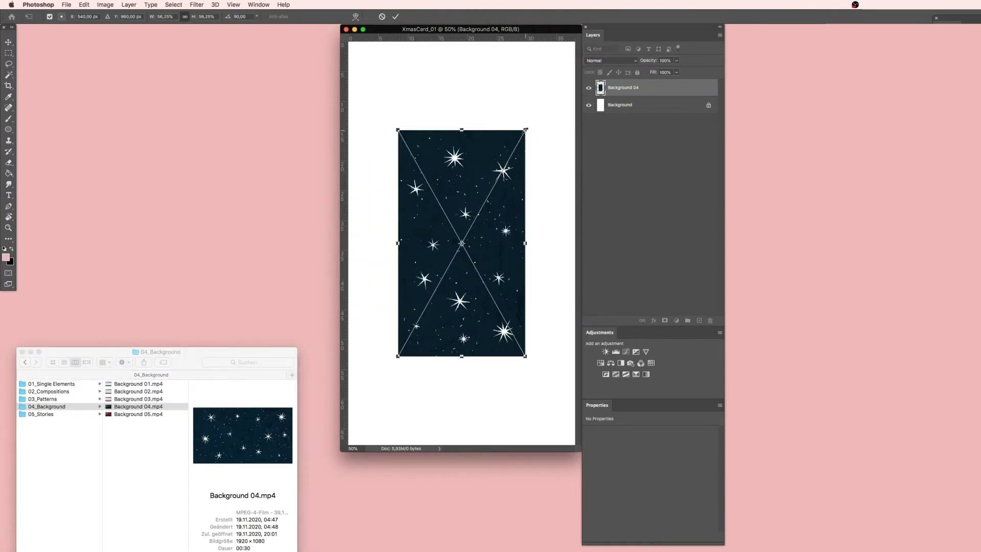
{"action": "left_click_drag", "start_coordinate": [525, 130], "coordinate": [581, 44]}
{"action": "left_click_drag", "start_coordinate": [395, 357], "coordinate": [357, 447]}
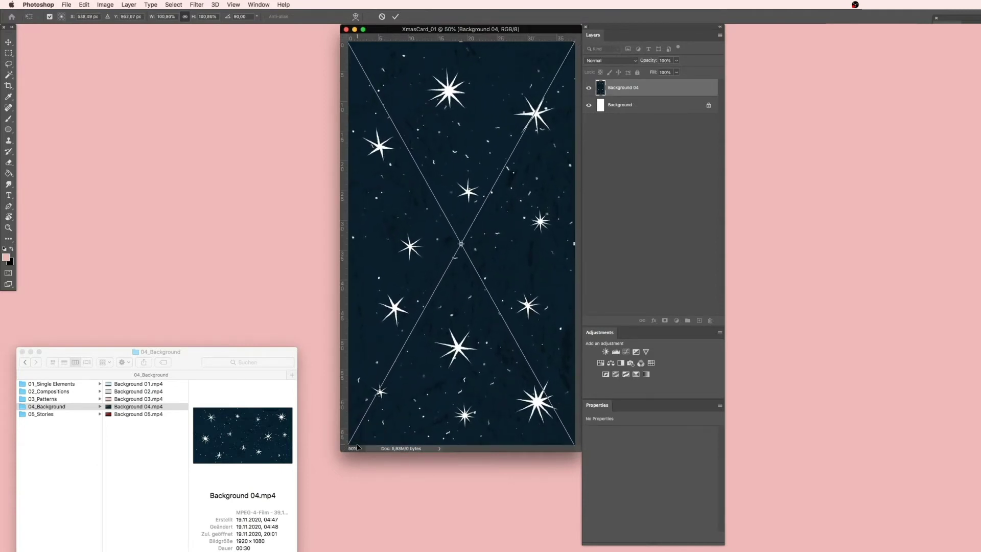
{"action": "key", "text": "Return"}
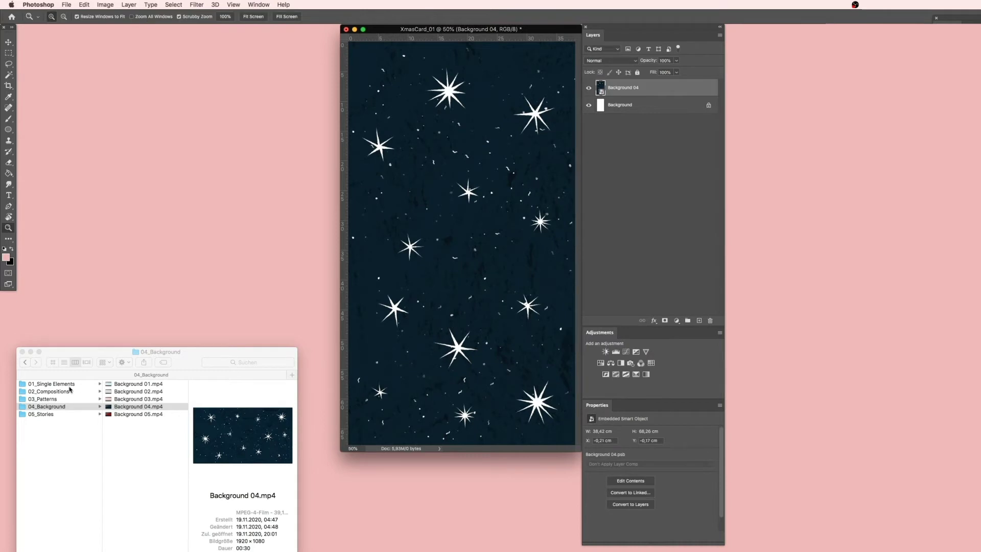
{"action": "left_click", "coordinate": [69, 387]}
Step: Browse the sketchy element folders to the SingleElement_sketchy_12 house clips and preview House_sketch_01.mov
{"action": "scroll", "coordinate": [158, 414], "scroll_direction": "down", "scroll_amount": 5}
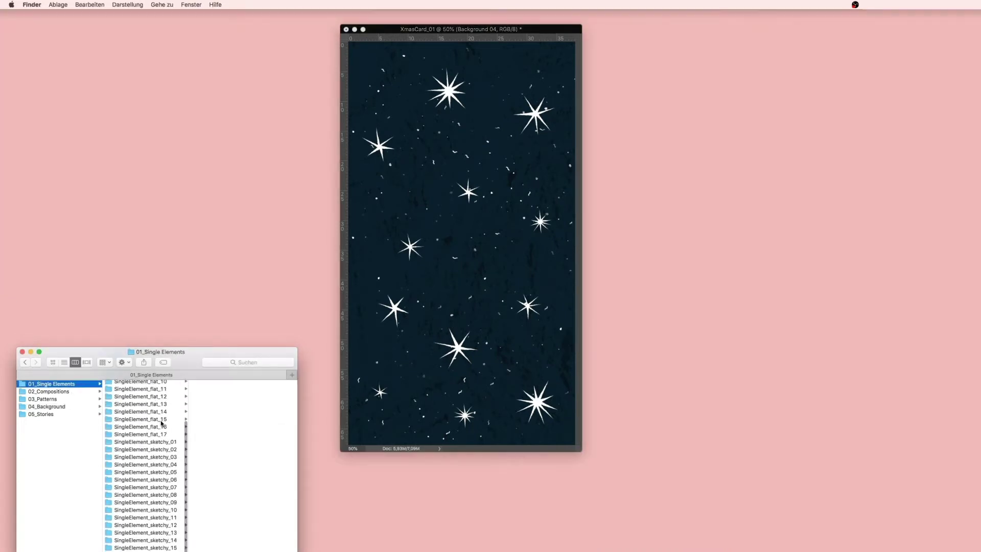
{"action": "scroll", "coordinate": [162, 423], "scroll_direction": "down", "scroll_amount": 2}
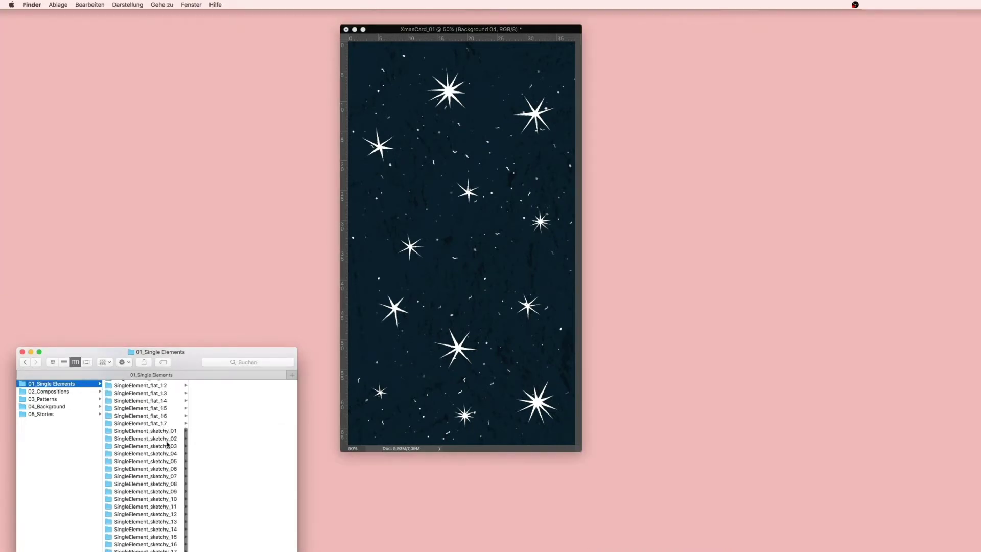
{"action": "left_click", "coordinate": [166, 431]}
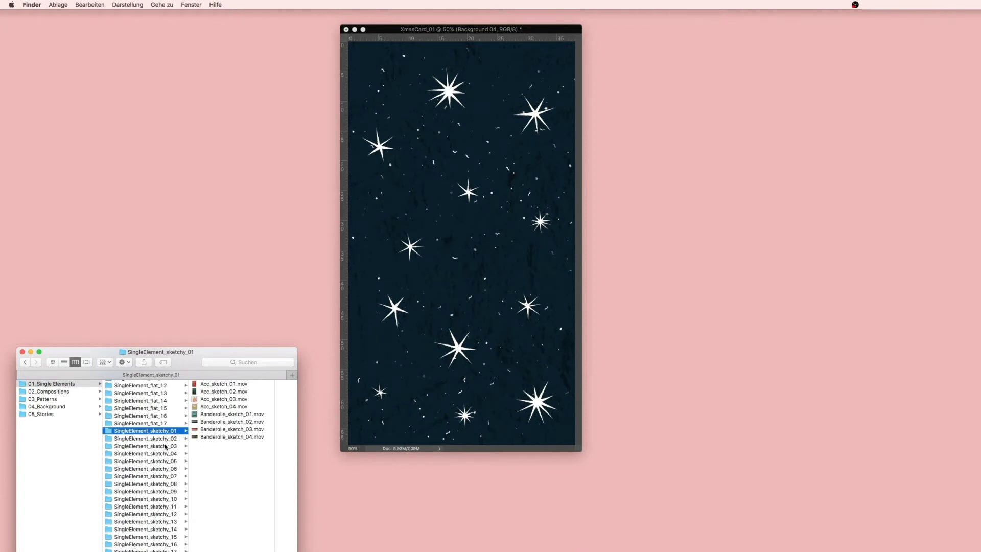
{"action": "left_click", "coordinate": [172, 438]}
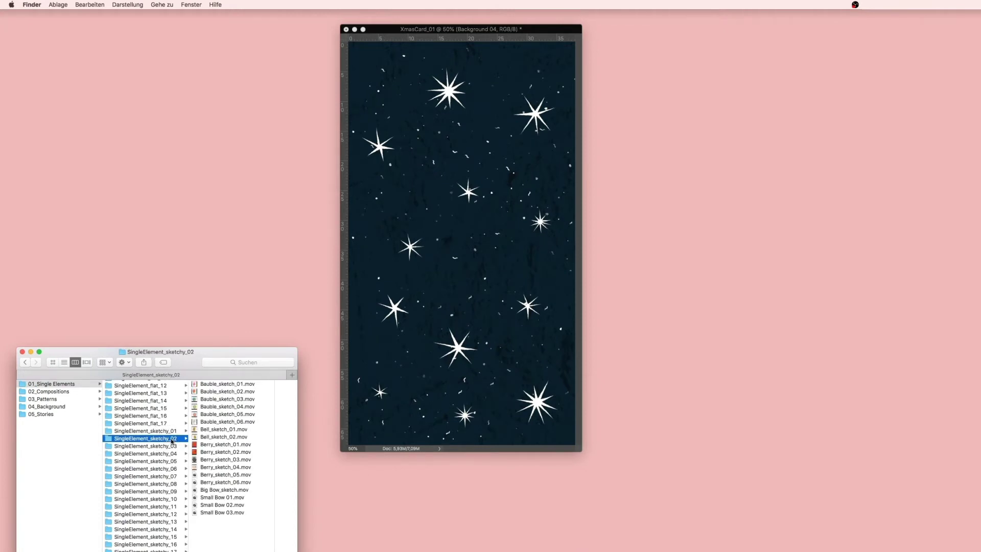
{"action": "left_click", "coordinate": [171, 445]}
{"action": "scroll", "coordinate": [152, 483], "scroll_direction": "down", "scroll_amount": 1}
{"action": "left_click", "coordinate": [156, 510]}
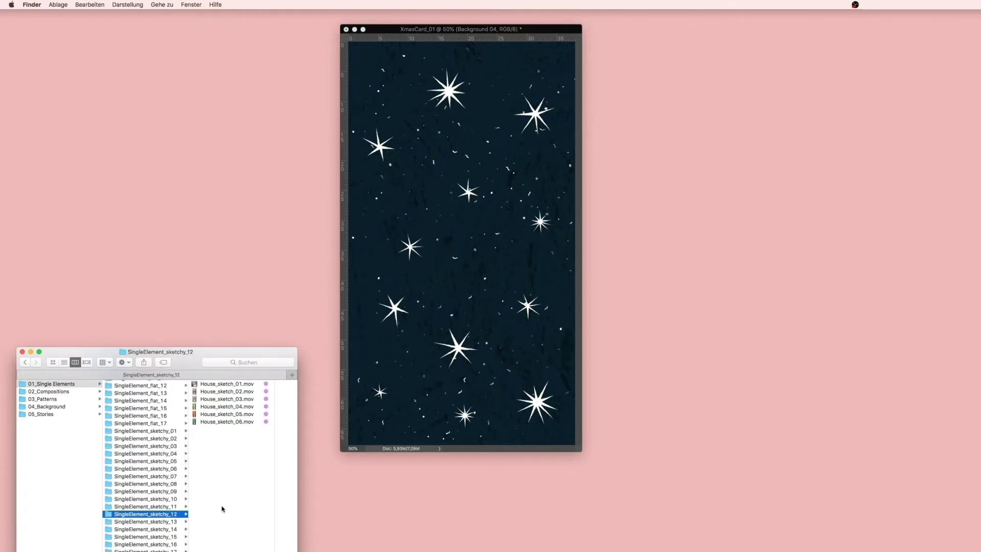
{"action": "key", "text": "Right"}
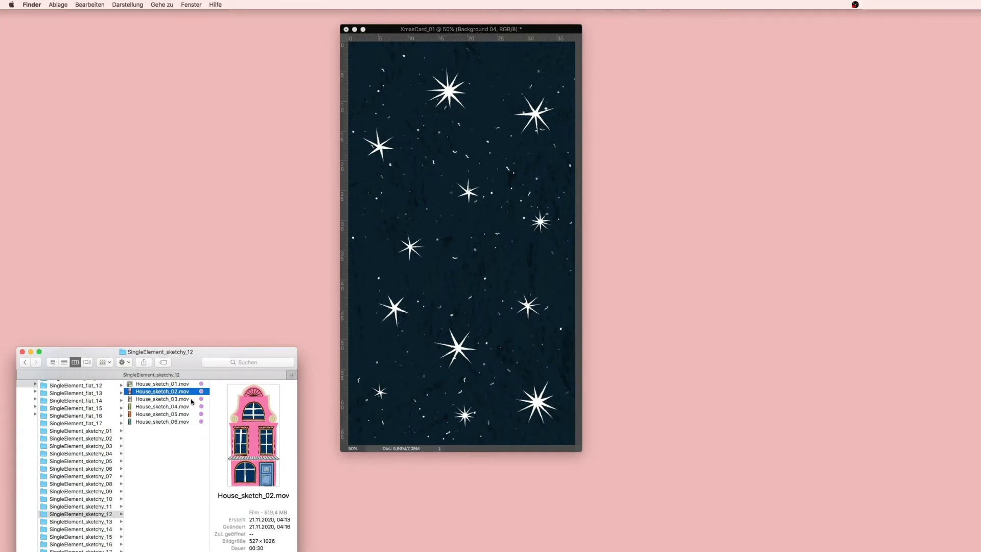
Step: Place House_sketch_02.mov as the pink house at the lower left, scaled to about 110%
{"action": "left_click_drag", "start_coordinate": [151, 391], "coordinate": [463, 284]}
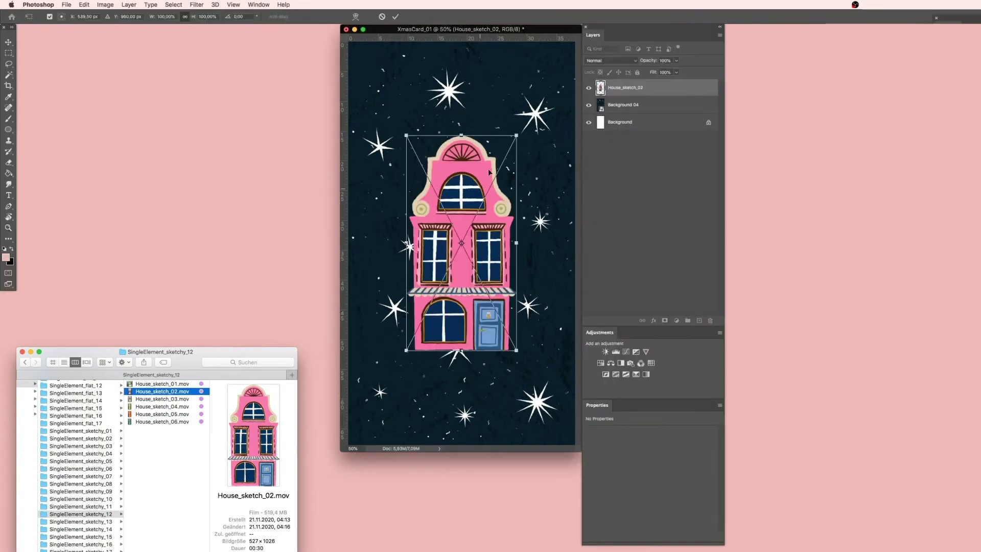
{"action": "left_click_drag", "start_coordinate": [476, 164], "coordinate": [411, 276]}
{"action": "left_click_drag", "start_coordinate": [455, 251], "coordinate": [484, 188]}
{"action": "mouse_move", "coordinate": [418, 247]}
{"action": "left_mouse_down"}
{"action": "mouse_move", "coordinate": [424, 276]}
{"action": "mouse_move", "coordinate": [426, 260]}
{"action": "left_mouse_up"}
{"action": "left_click_drag", "start_coordinate": [486, 197], "coordinate": [461, 216]}
{"action": "mouse_move", "coordinate": [434, 266]}
{"action": "left_mouse_down"}
{"action": "mouse_move", "coordinate": [441, 273]}
{"action": "mouse_move", "coordinate": [432, 267]}
{"action": "left_mouse_up"}
{"action": "key", "text": "Return"}
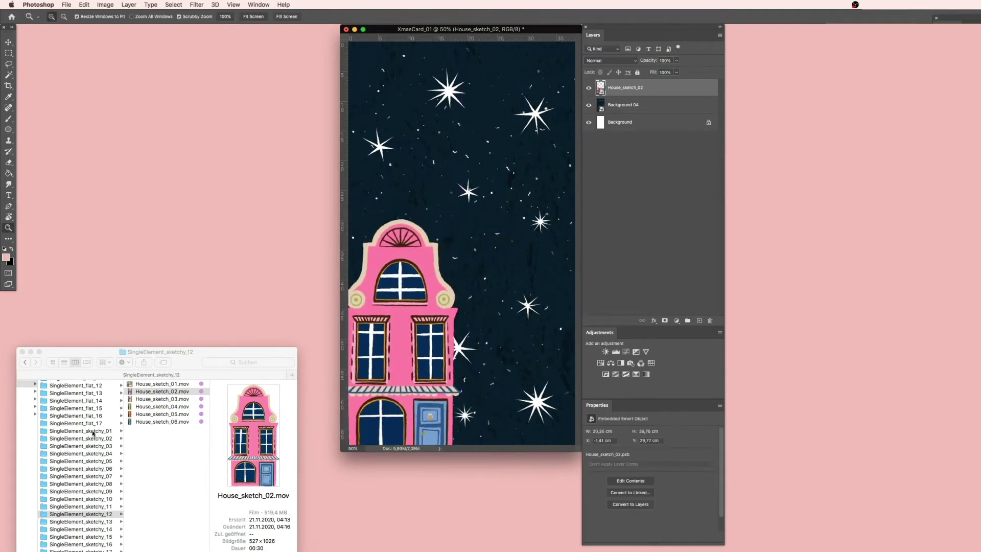
Step: Place House_sketch_01.mov as a teal house beside it, layered behind the pink house
{"action": "left_click", "coordinate": [149, 391]}
{"action": "left_click", "coordinate": [143, 384]}
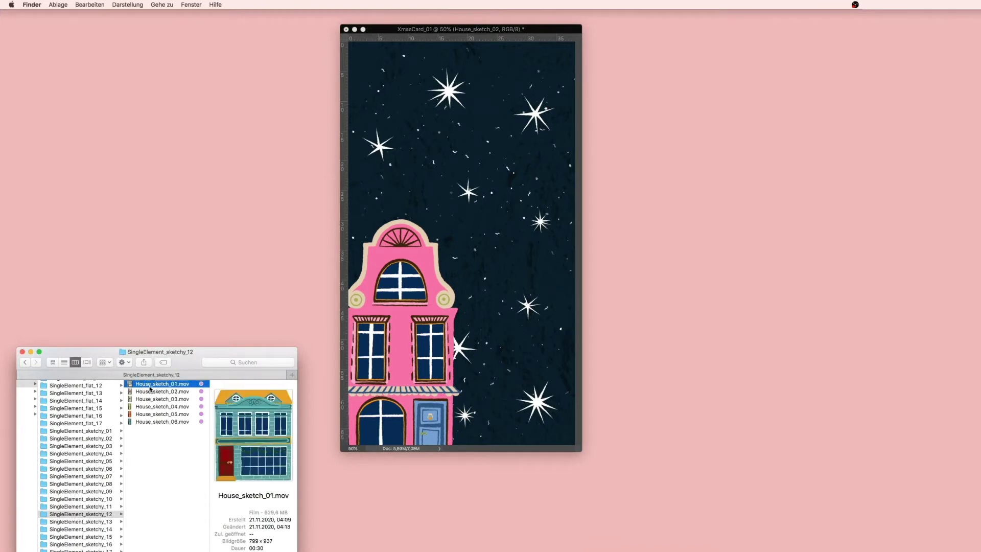
{"action": "left_click_drag", "start_coordinate": [477, 310], "coordinate": [470, 286]}
{"action": "left_click_drag", "start_coordinate": [441, 159], "coordinate": [514, 295]}
{"action": "key", "text": "Return"}
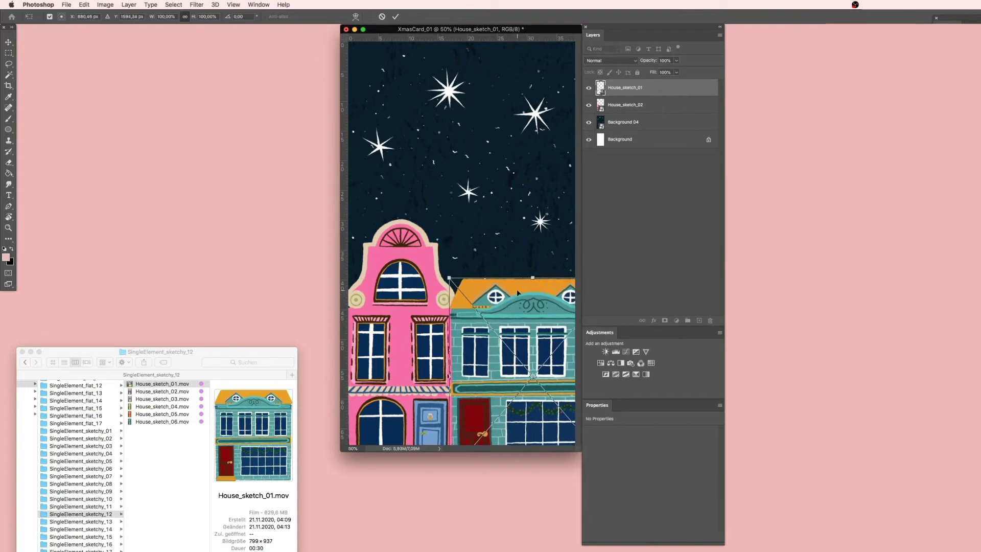
{"action": "left_click_drag", "start_coordinate": [611, 88], "coordinate": [617, 112]}
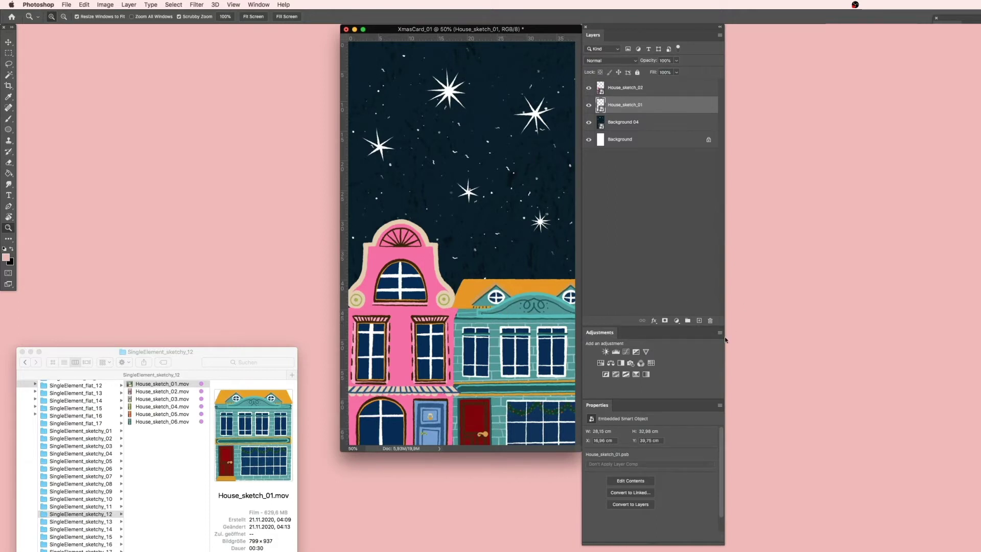
Step: Add a Hue/Saturation adjustment clipped to House_sketch_01 and choose on-image colour targeting
{"action": "left_click", "coordinate": [601, 363]}
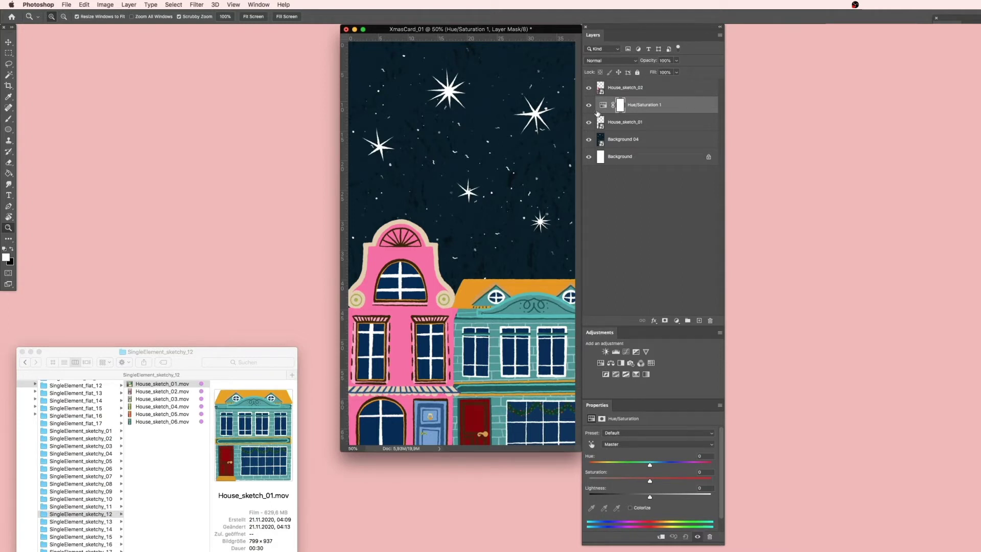
{"action": "key", "text": "alt"}
{"action": "left_click", "coordinate": [602, 111], "text": "alt"}
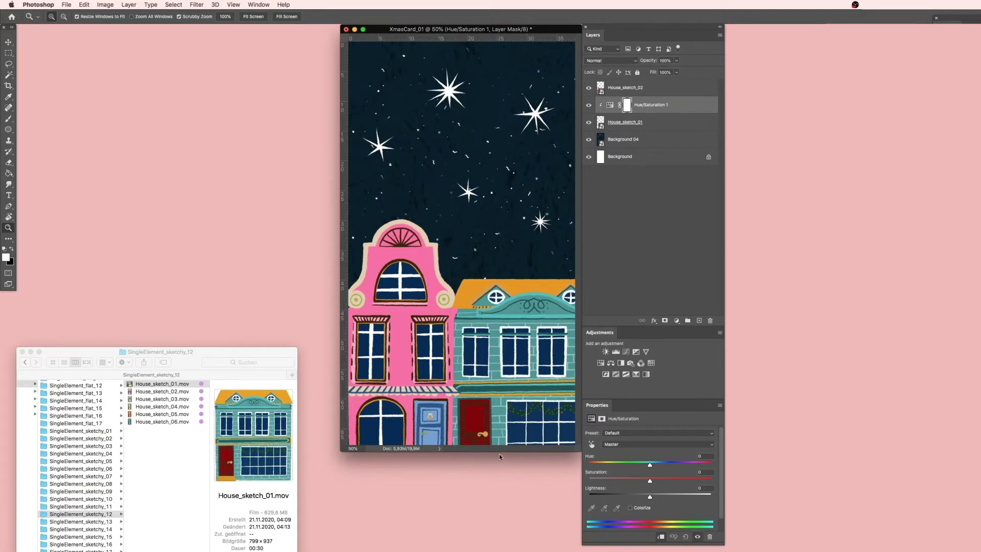
{"action": "left_click", "coordinate": [591, 445]}
Step: Target Cyans by sampling the teal house and set their saturation to -100 after trying -55 and -28
{"action": "left_click", "coordinate": [592, 445]}
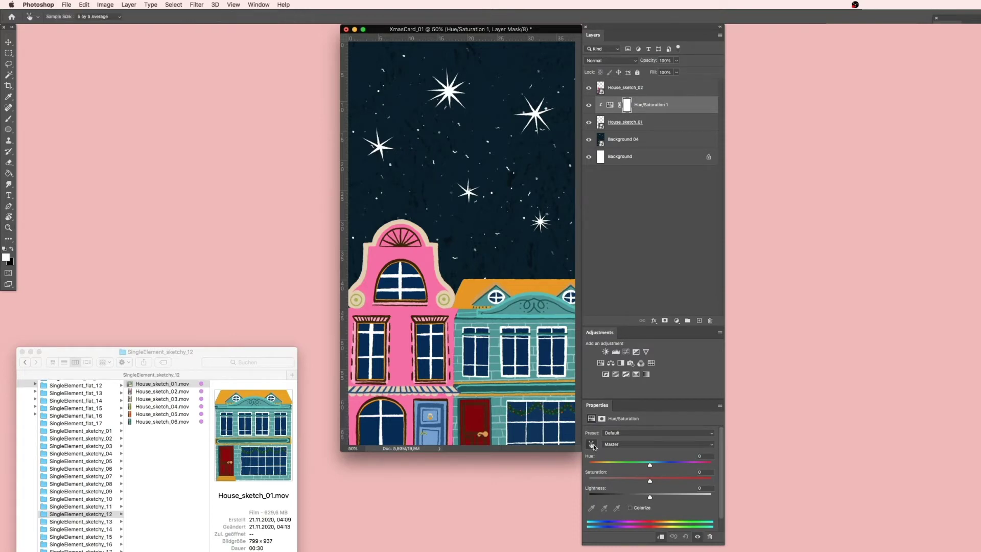
{"action": "left_click", "coordinate": [495, 352]}
{"action": "left_click_drag", "start_coordinate": [649, 481], "coordinate": [562, 485]}
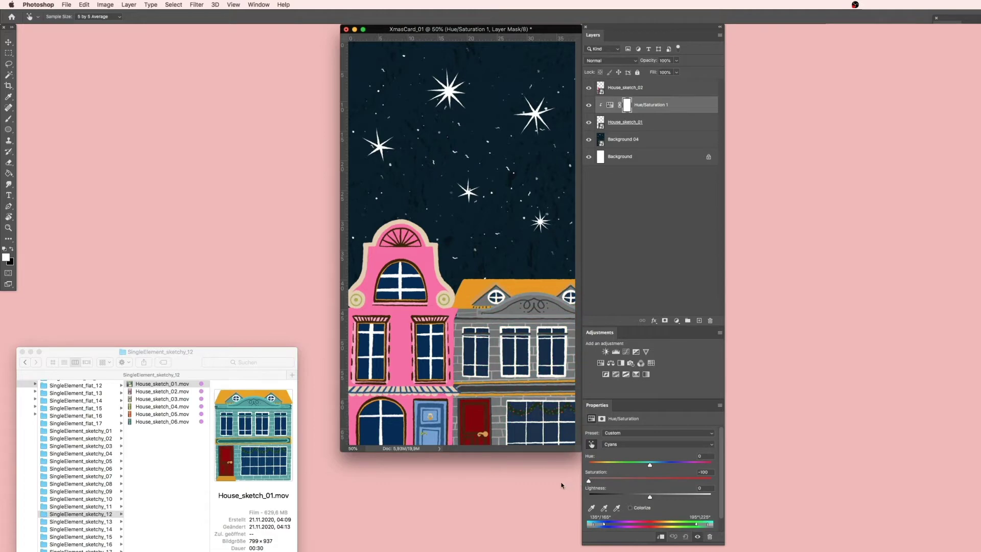
{"action": "key", "text": "backslash"}
{"action": "key", "text": "backslash"}
{"action": "left_click_drag", "start_coordinate": [588, 481], "coordinate": [610, 480]}
{"action": "left_click_drag", "start_coordinate": [614, 479], "coordinate": [588, 482]}
{"action": "mouse_move", "coordinate": [589, 480]}
{"action": "left_mouse_down"}
{"action": "mouse_move", "coordinate": [679, 484]}
{"action": "mouse_move", "coordinate": [588, 481]}
{"action": "left_mouse_up"}
Step: Widen the targeted cyan colour range and bring cyan saturation back up to +4
{"action": "left_click_drag", "start_coordinate": [604, 526], "coordinate": [595, 524]}
{"action": "mouse_move", "coordinate": [595, 525]}
{"action": "left_mouse_down"}
{"action": "mouse_move", "coordinate": [616, 527]}
{"action": "mouse_move", "coordinate": [604, 527]}
{"action": "left_mouse_up"}
{"action": "mouse_move", "coordinate": [600, 526]}
{"action": "left_mouse_down"}
{"action": "mouse_move", "coordinate": [618, 532]}
{"action": "mouse_move", "coordinate": [603, 531]}
{"action": "left_mouse_up"}
{"action": "left_click_drag", "start_coordinate": [588, 480], "coordinate": [646, 500]}
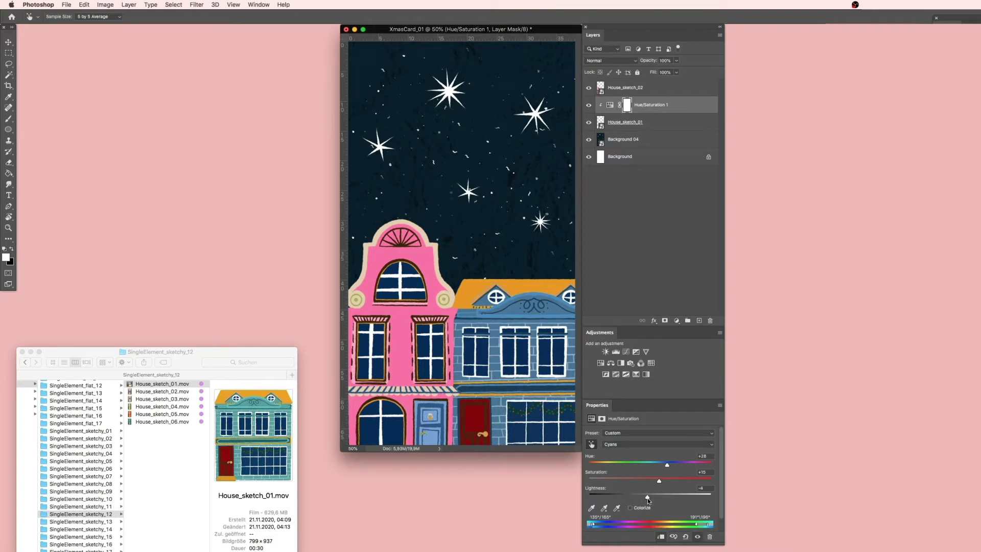
Step: Set Cyans lightness to 0 after trying -8, keeping hue +28 and saturation +10
{"action": "left_click_drag", "start_coordinate": [646, 498], "coordinate": [646, 498]}
{"action": "double_click", "coordinate": [705, 488]}
{"action": "type", "text": "0"}
{"action": "left_click", "coordinate": [672, 275]}
Step: Browse the SingleElement_sketchy_01 to 03 folders in Finder for the banner clips
{"action": "key", "text": "z"}
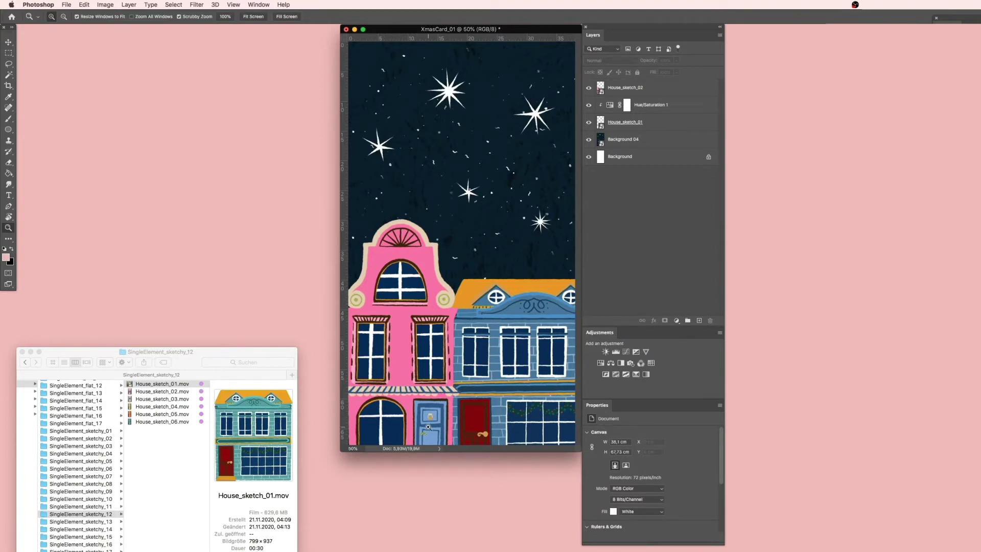
{"action": "scroll", "coordinate": [93, 489], "scroll_direction": "up", "scroll_amount": 3}
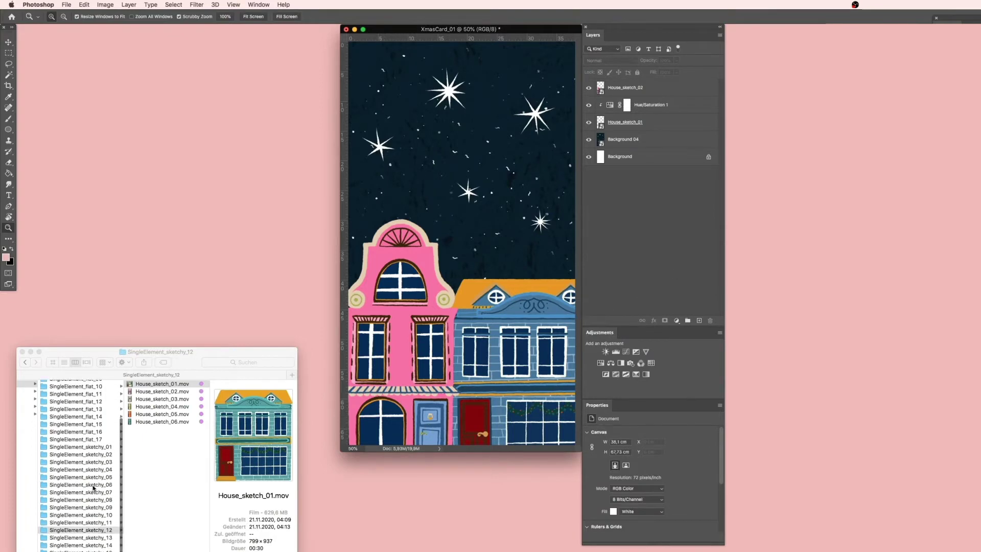
{"action": "scroll", "coordinate": [93, 489], "scroll_direction": "up", "scroll_amount": 2}
{"action": "scroll", "coordinate": [94, 489], "scroll_direction": "left", "scroll_amount": 3}
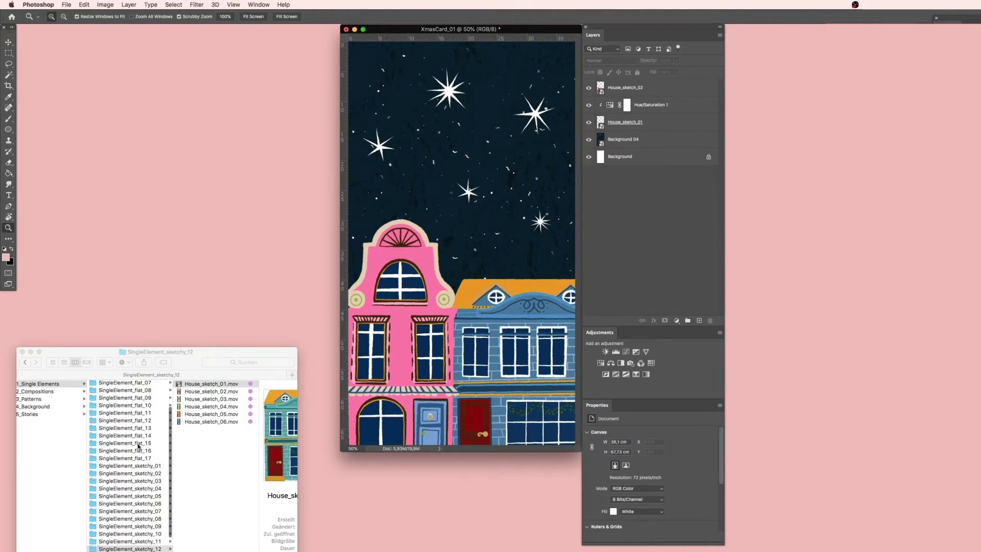
{"action": "scroll", "coordinate": [138, 446], "scroll_direction": "down", "scroll_amount": 2}
{"action": "left_click", "coordinate": [144, 462]}
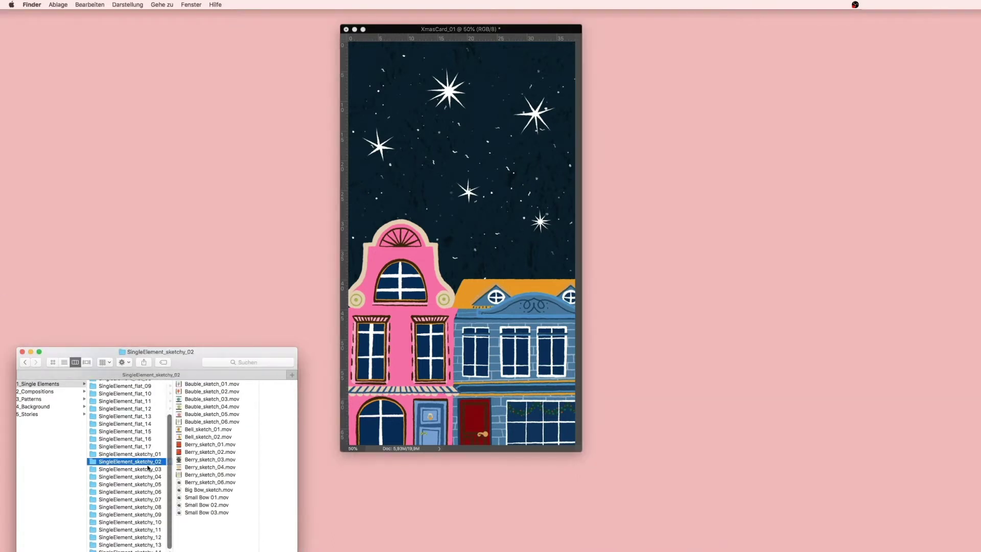
{"action": "left_click", "coordinate": [139, 470]}
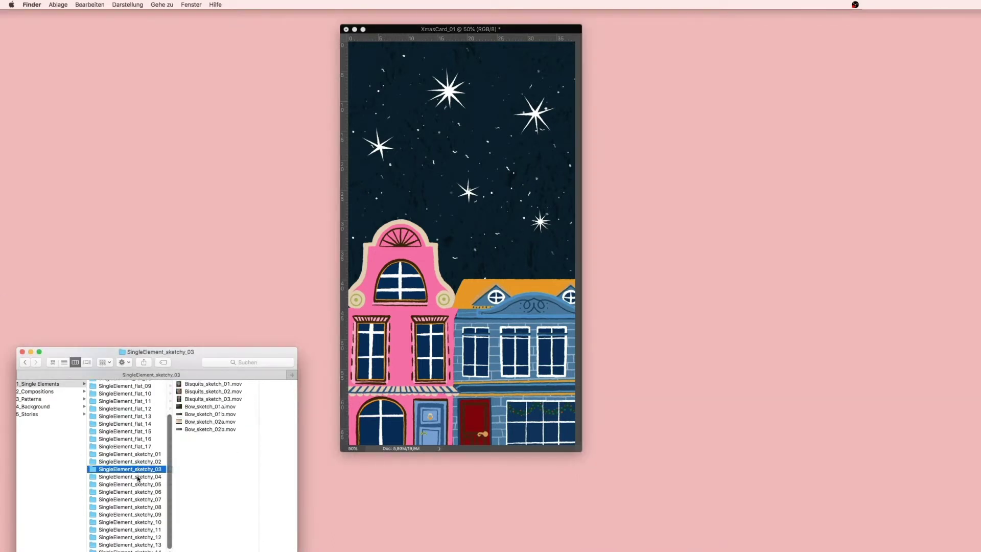
{"action": "left_click", "coordinate": [141, 454]}
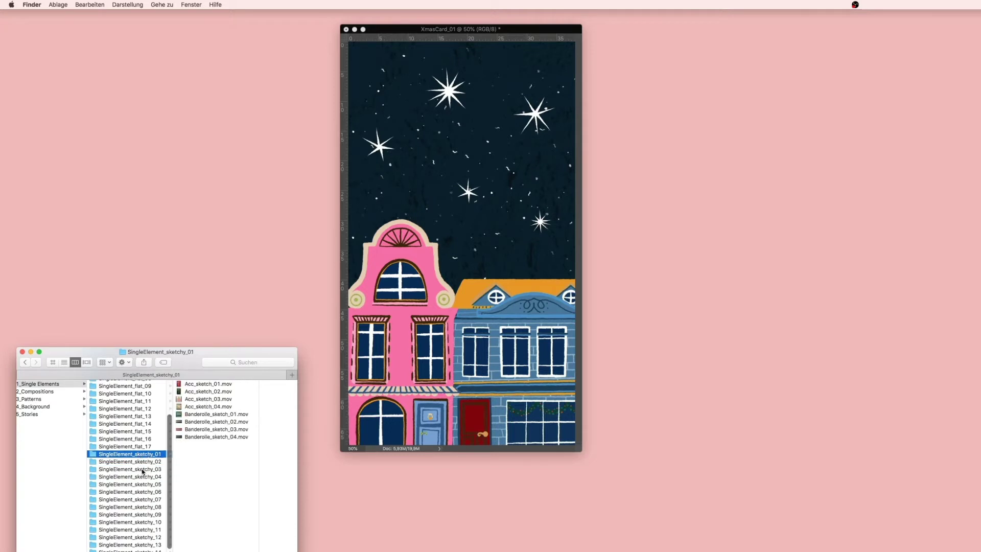
Step: Preview Banderolle_sketch_02.mov and Banderolle_sketch_04.mov, settling on Banderolle_sketch_02
{"action": "left_click", "coordinate": [219, 421]}
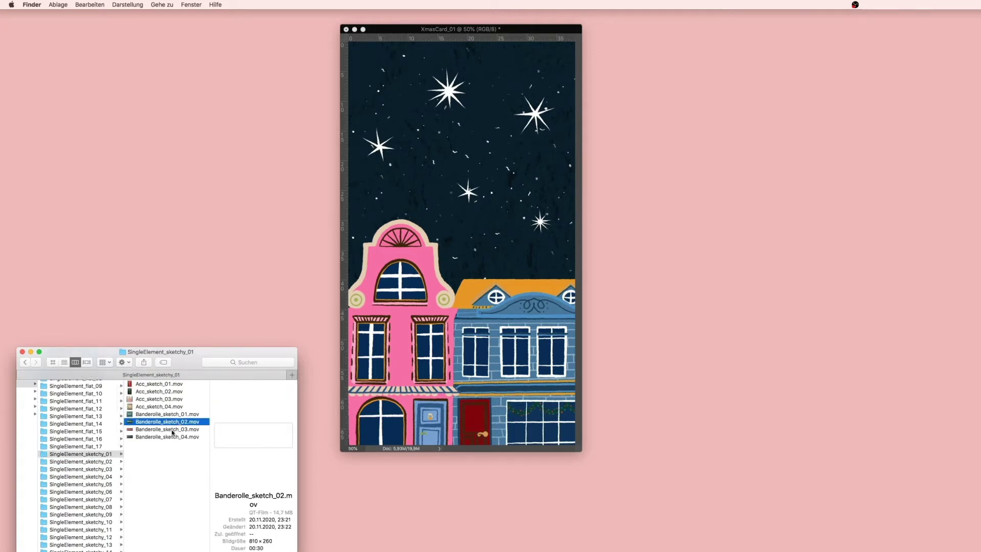
{"action": "key", "text": "space"}
{"action": "key", "text": "space"}
{"action": "left_click", "coordinate": [185, 437]}
{"action": "key", "text": "space"}
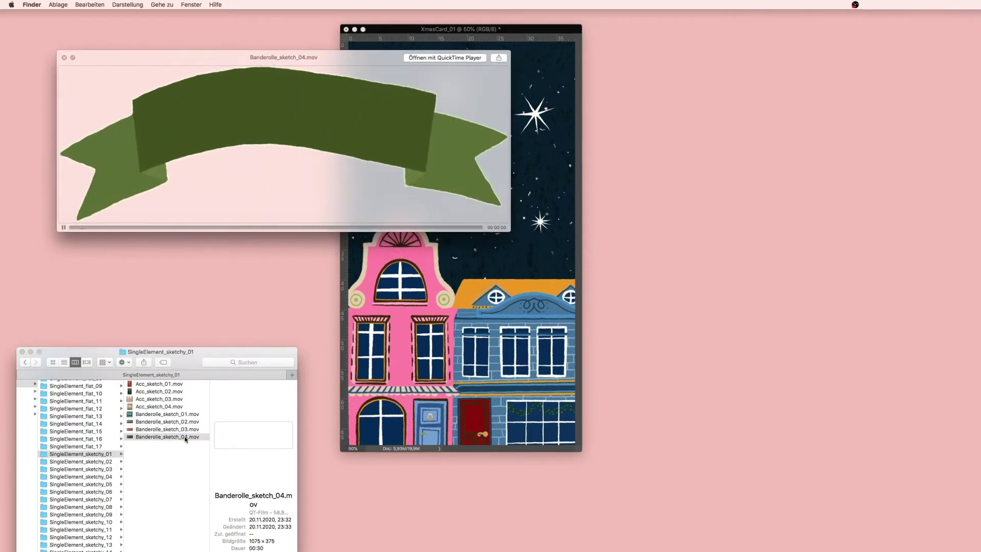
{"action": "key", "text": "space"}
{"action": "left_click", "coordinate": [163, 422]}
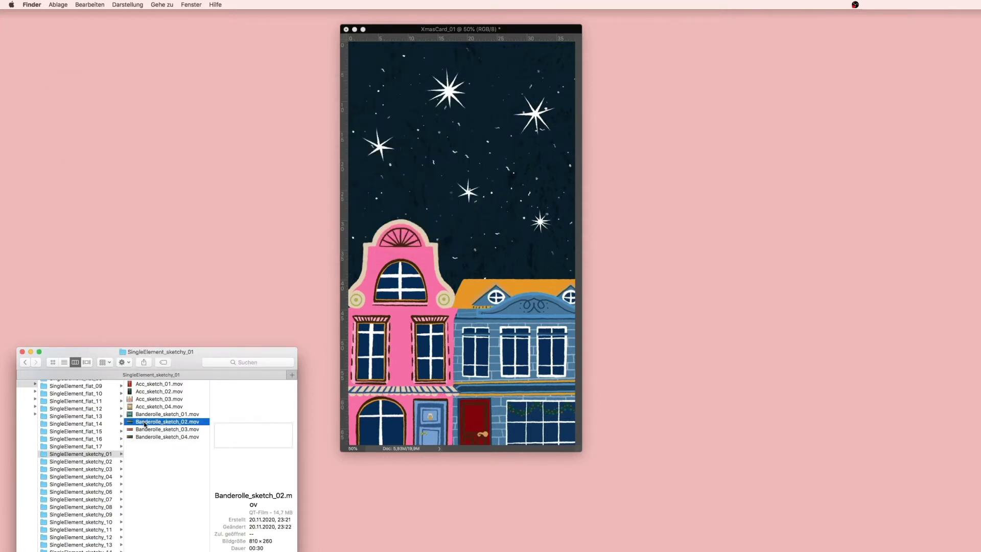
Step: Place Banderolle_sketch_02 on the card and move it higher up the canvas
{"action": "left_click_drag", "start_coordinate": [145, 423], "coordinate": [452, 205]}
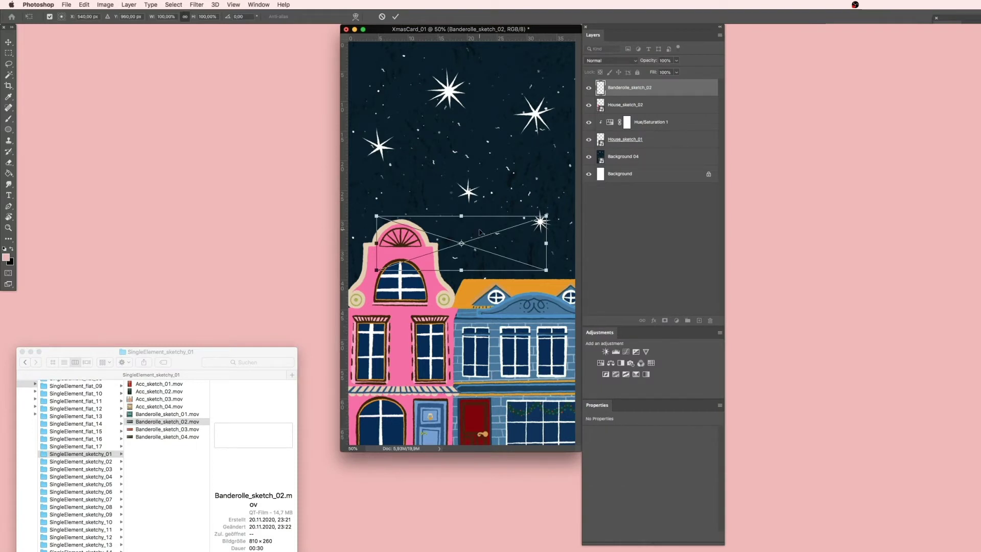
{"action": "left_click_drag", "start_coordinate": [479, 233], "coordinate": [481, 108]}
{"action": "key", "text": "Return"}
{"action": "key", "text": "z"}
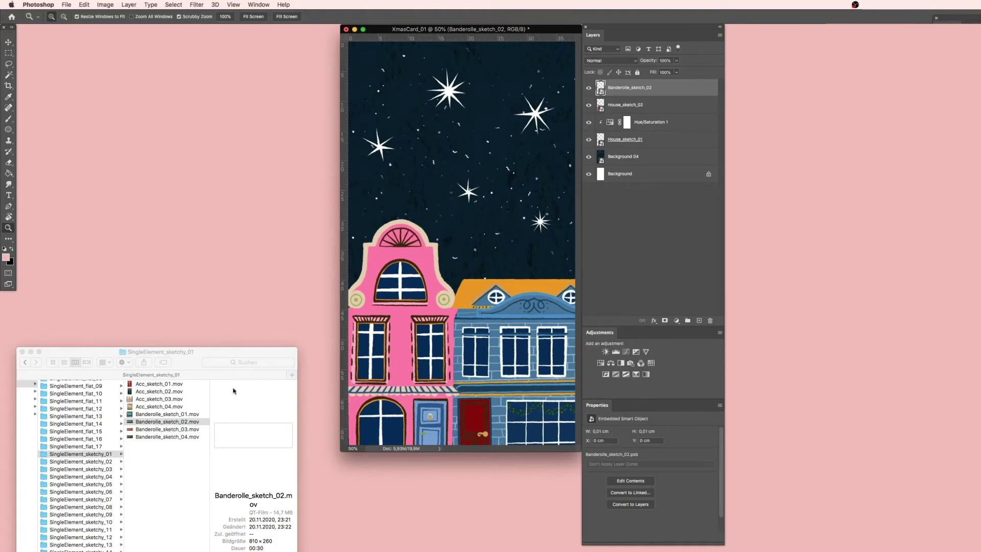
Step: Replay the Banderolle_sketch_02 preview from the start, then open the SingleElement_sketchy_11 folder
{"action": "left_click", "coordinate": [189, 365]}
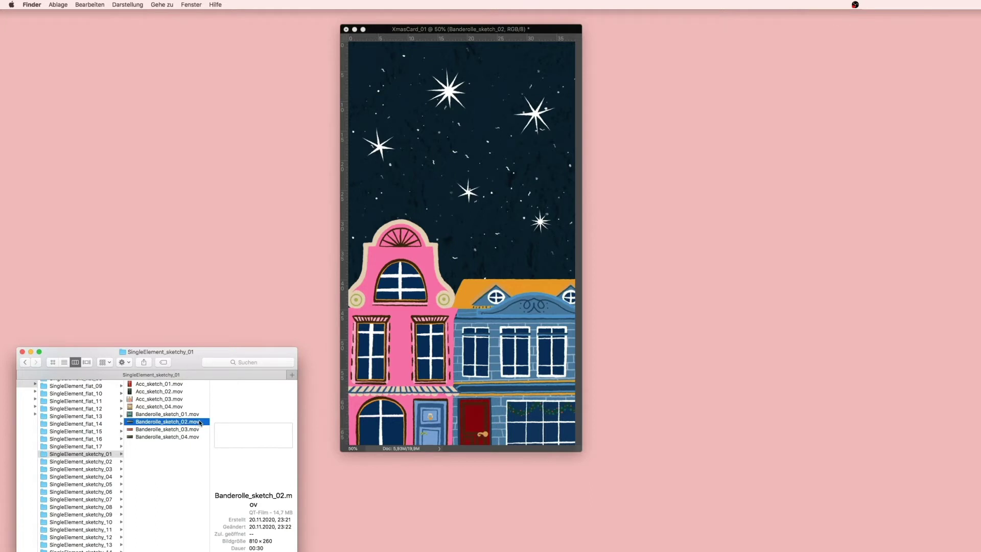
{"action": "key", "text": "space"}
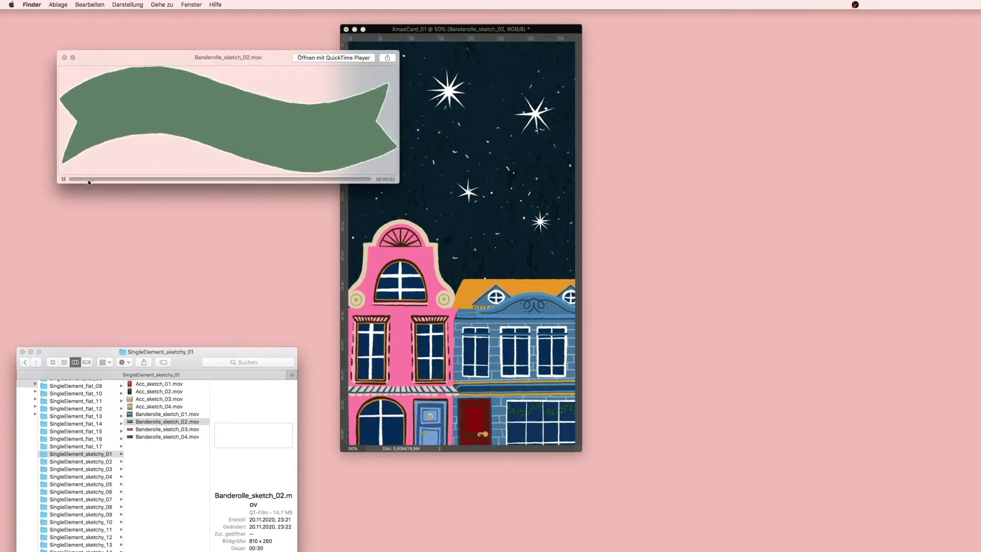
{"action": "left_click_drag", "start_coordinate": [87, 179], "coordinate": [68, 187]}
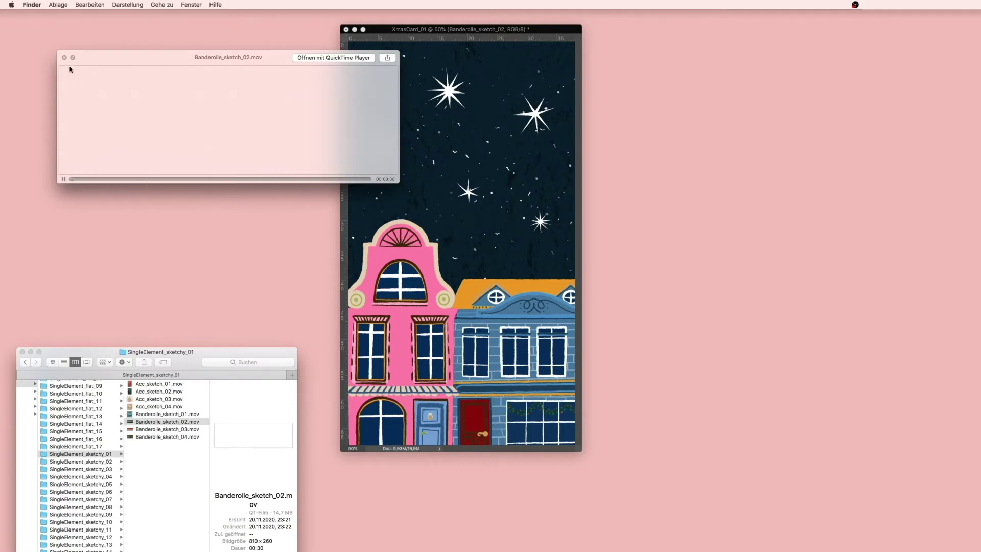
{"action": "left_click", "coordinate": [64, 57]}
{"action": "left_click", "coordinate": [474, 87]}
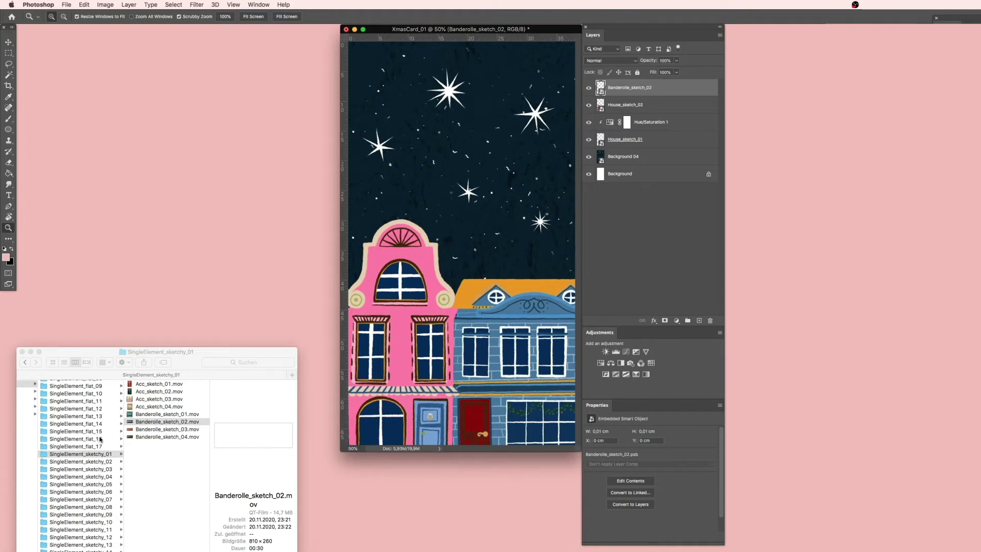
{"action": "scroll", "coordinate": [78, 467], "scroll_direction": "down", "scroll_amount": 3}
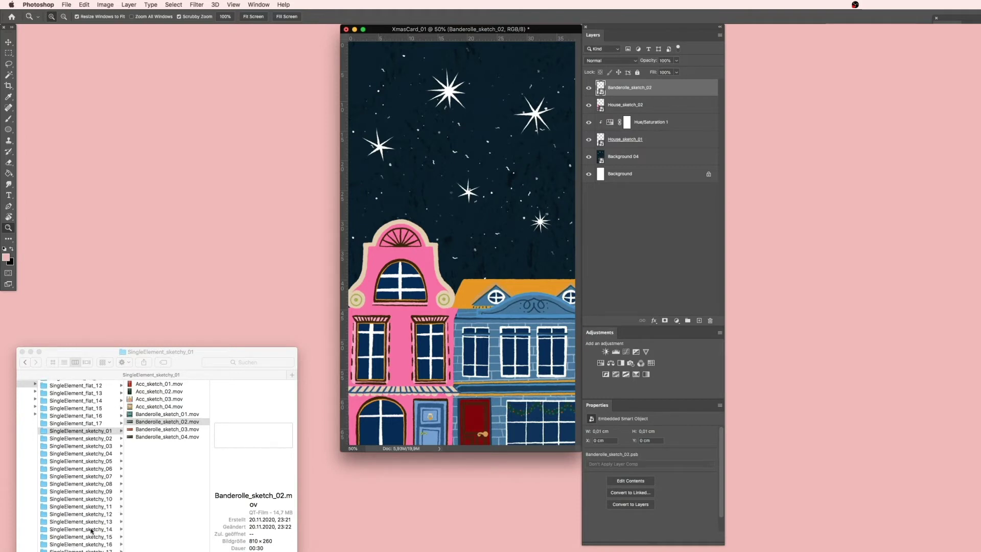
{"action": "left_click", "coordinate": [90, 506]}
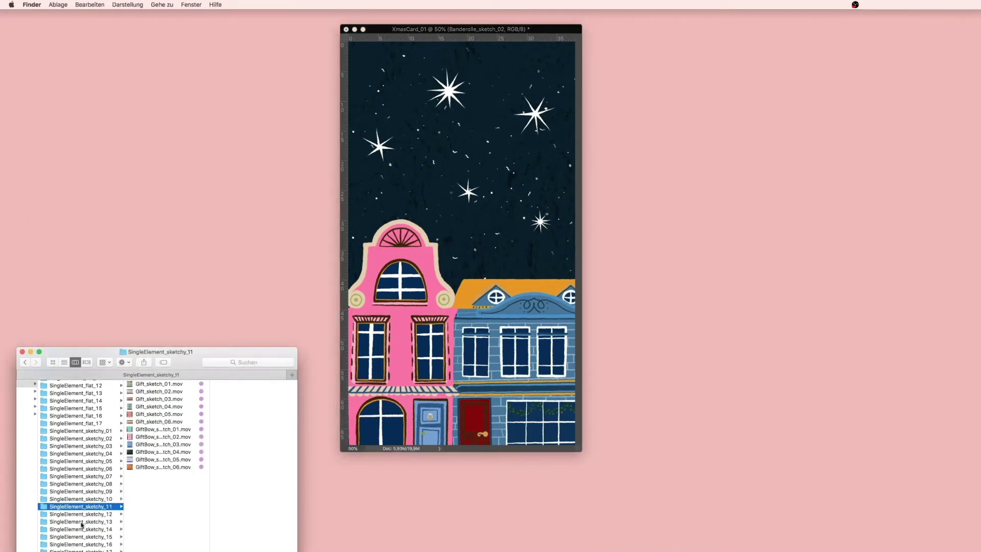
Step: Place Shape_sketch_02.mov from SingleElement_sketchy_14 on the card and move it up into the sky
{"action": "left_click", "coordinate": [82, 513]}
{"action": "left_click", "coordinate": [79, 530]}
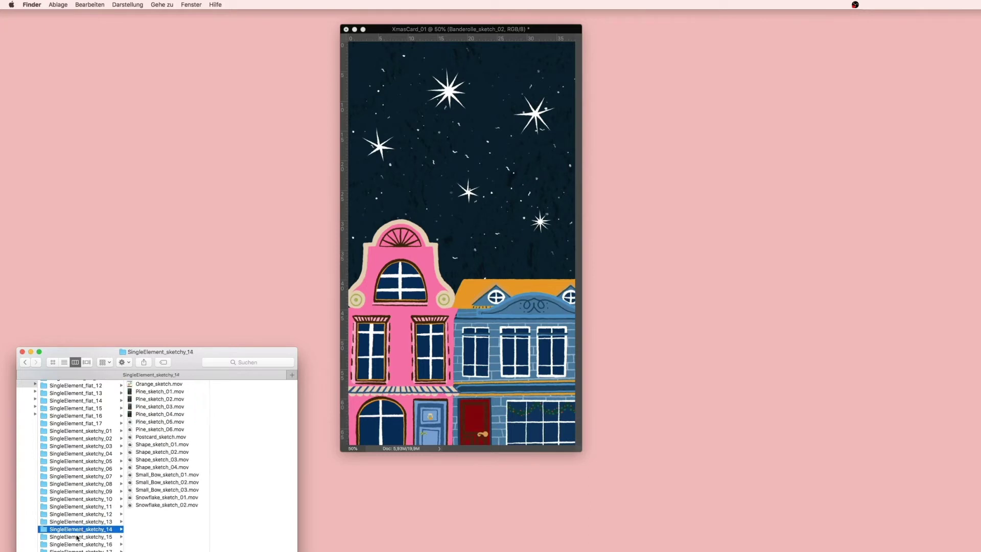
{"action": "left_click", "coordinate": [163, 452]}
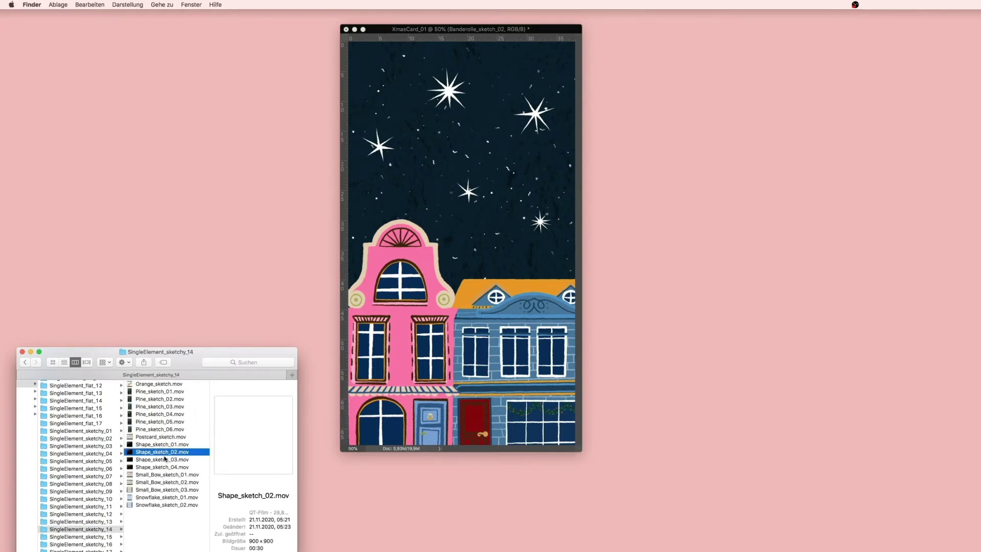
{"action": "key", "text": "space"}
{"action": "key", "text": "space"}
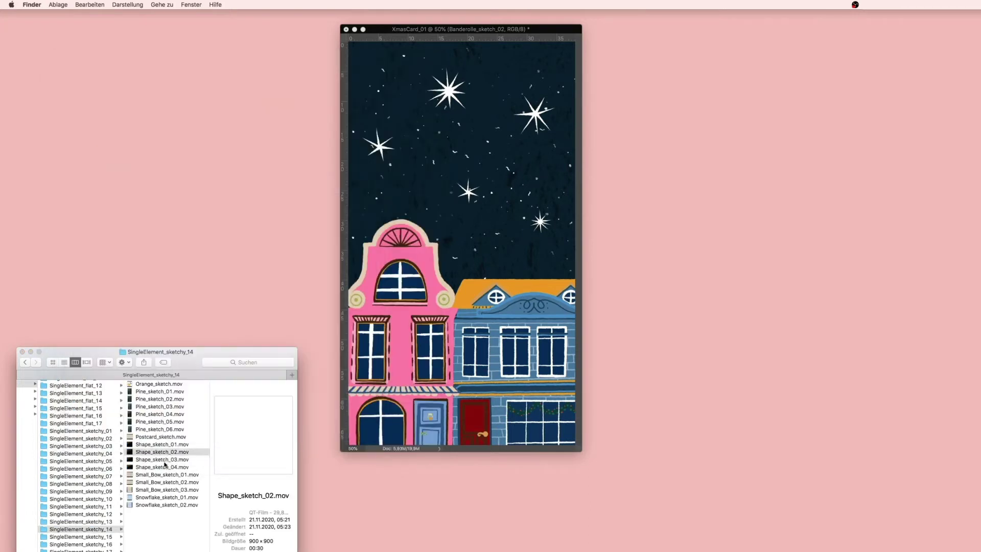
{"action": "left_click", "coordinate": [479, 174]}
{"action": "key", "text": "ctrl+t"}
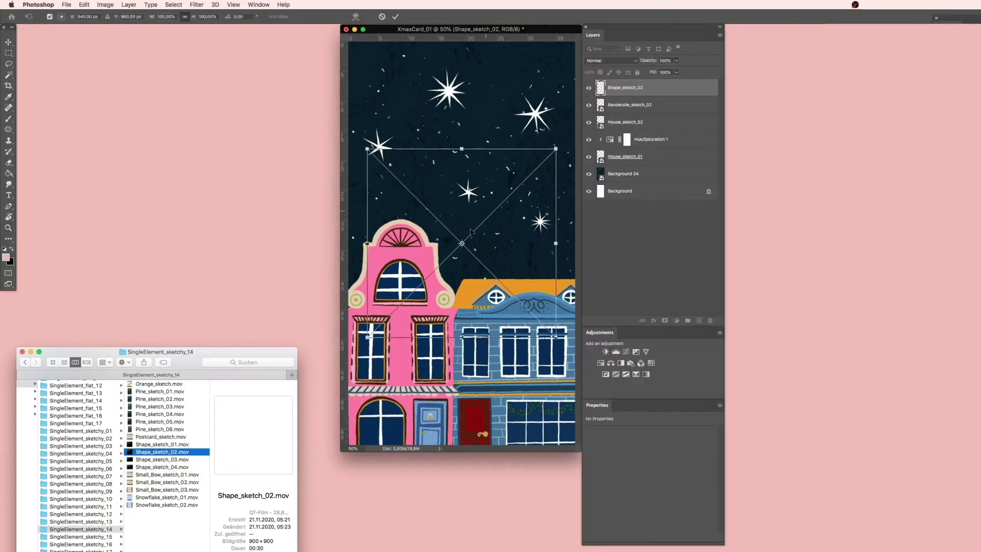
{"action": "left_click_drag", "start_coordinate": [499, 251], "coordinate": [499, 193]}
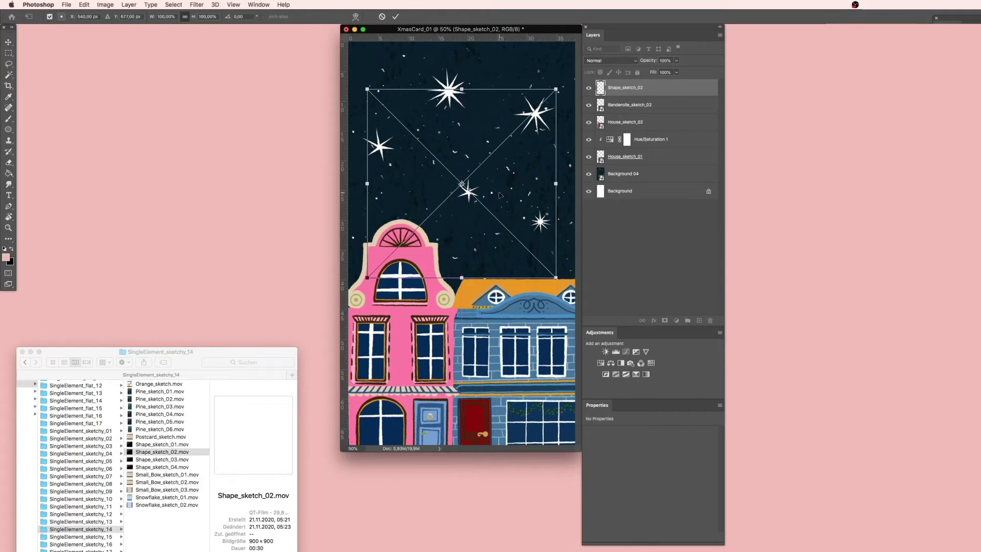
{"action": "key", "text": "Return"}
{"action": "key", "text": "z"}
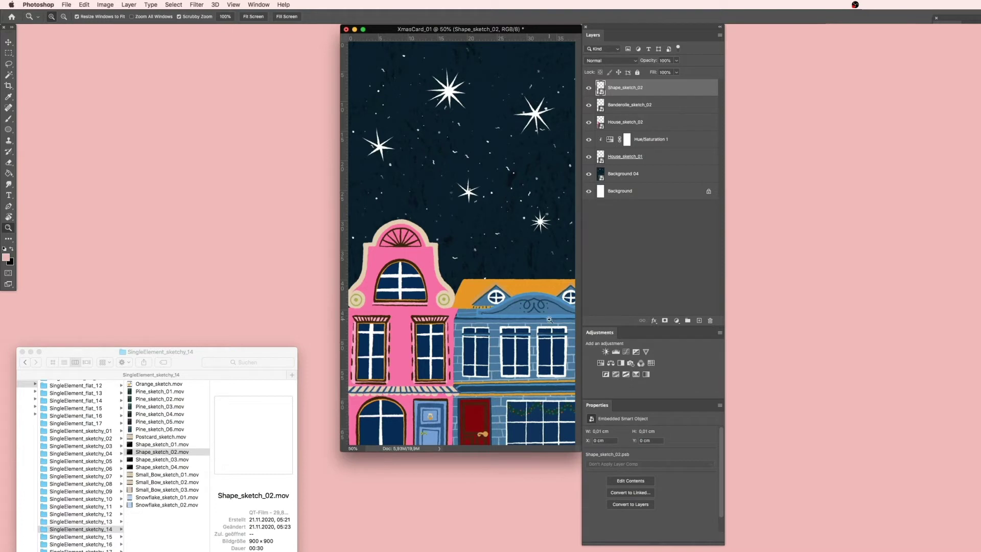
Step: Show the Timeline panel and create a video timeline with a track for every layer
{"action": "left_click", "coordinate": [258, 5]}
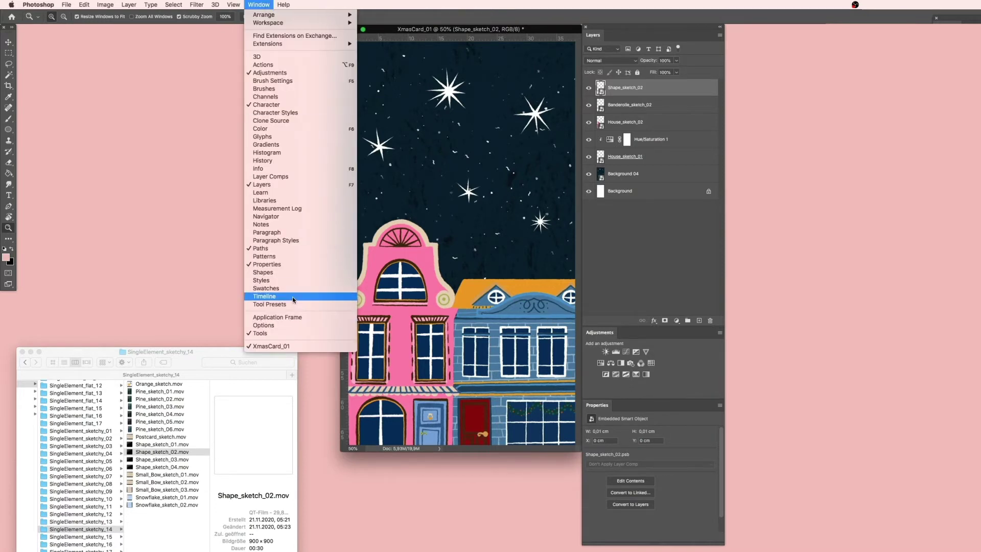
{"action": "left_click", "coordinate": [318, 298]}
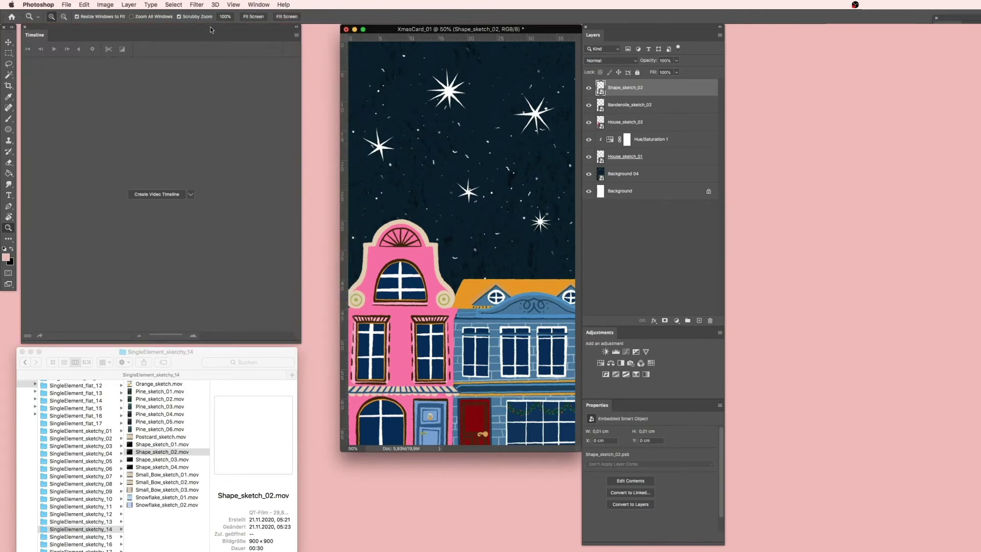
{"action": "left_click_drag", "start_coordinate": [210, 26], "coordinate": [240, 29]}
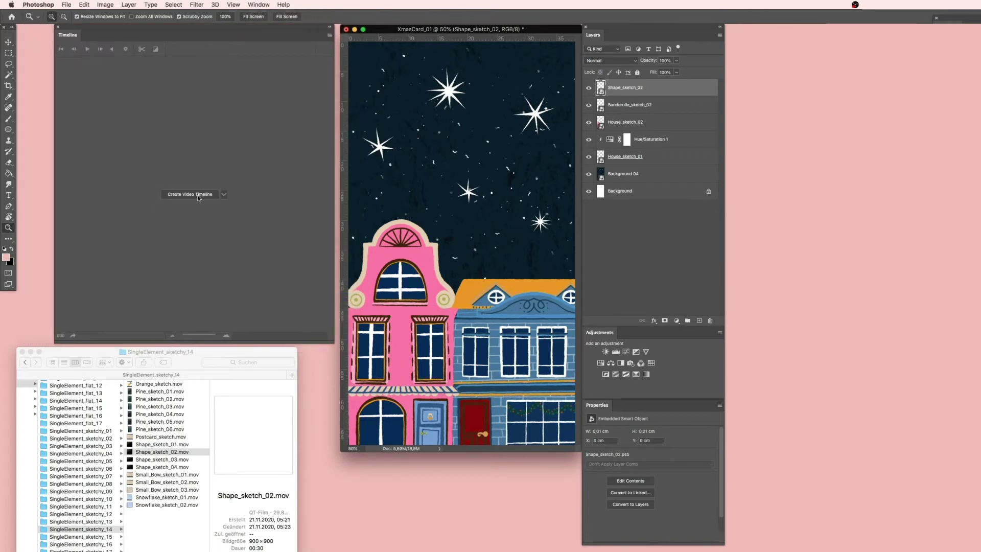
{"action": "left_click", "coordinate": [224, 194]}
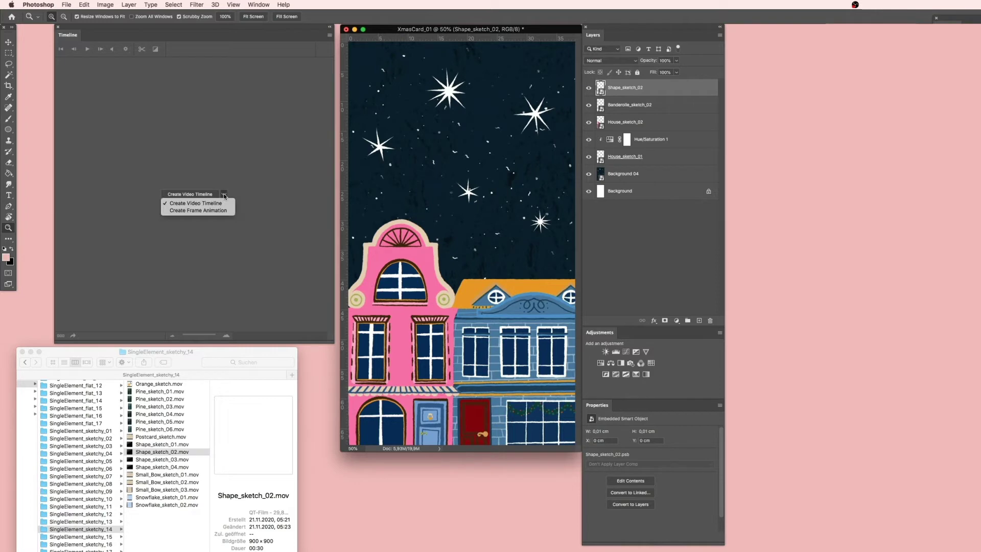
{"action": "left_click", "coordinate": [196, 203]}
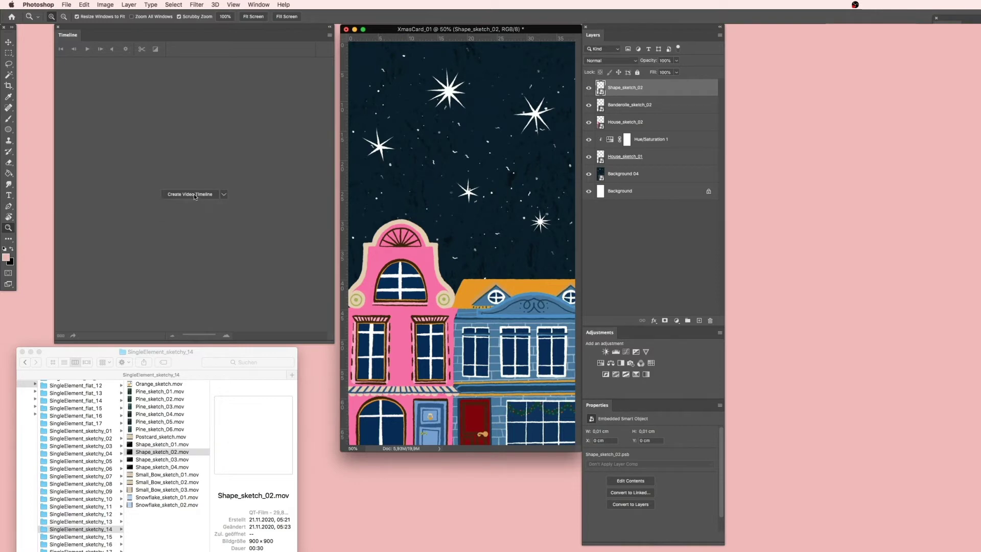
{"action": "left_click", "coordinate": [194, 195]}
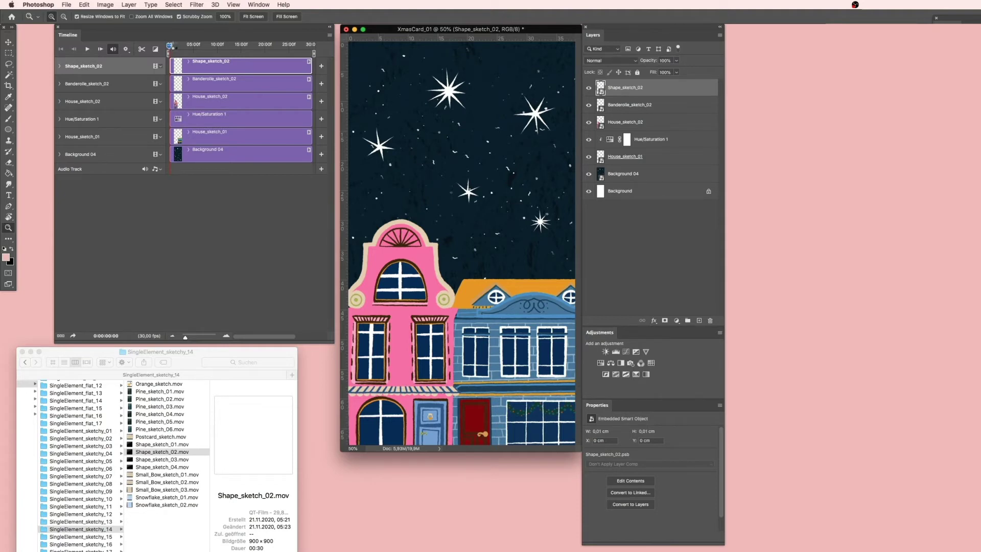
{"action": "key", "text": "space"}
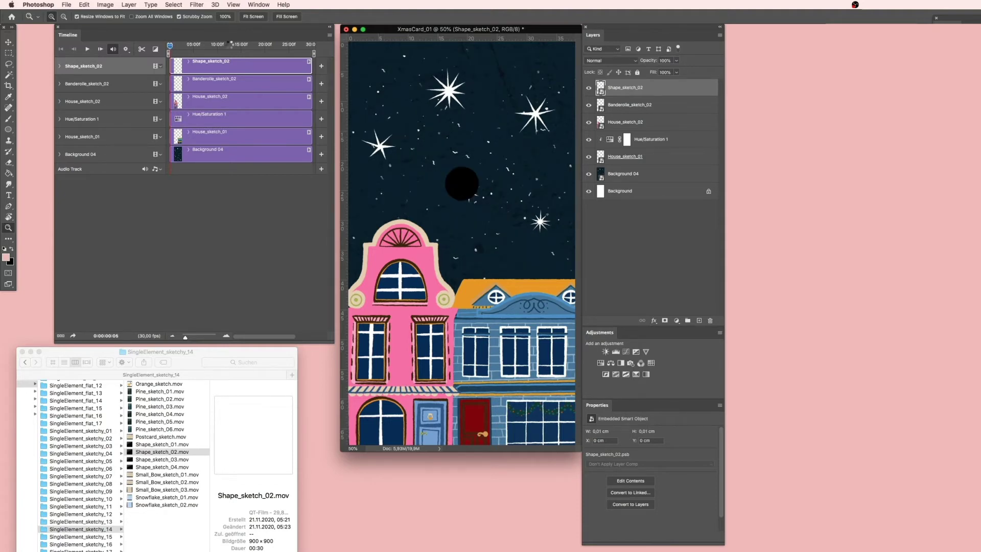
Step: Scrub the timeline, then nudge the black circle and move the green banner above it
{"action": "left_click", "coordinate": [233, 46]}
{"action": "left_click_drag", "start_coordinate": [234, 45], "coordinate": [226, 46]}
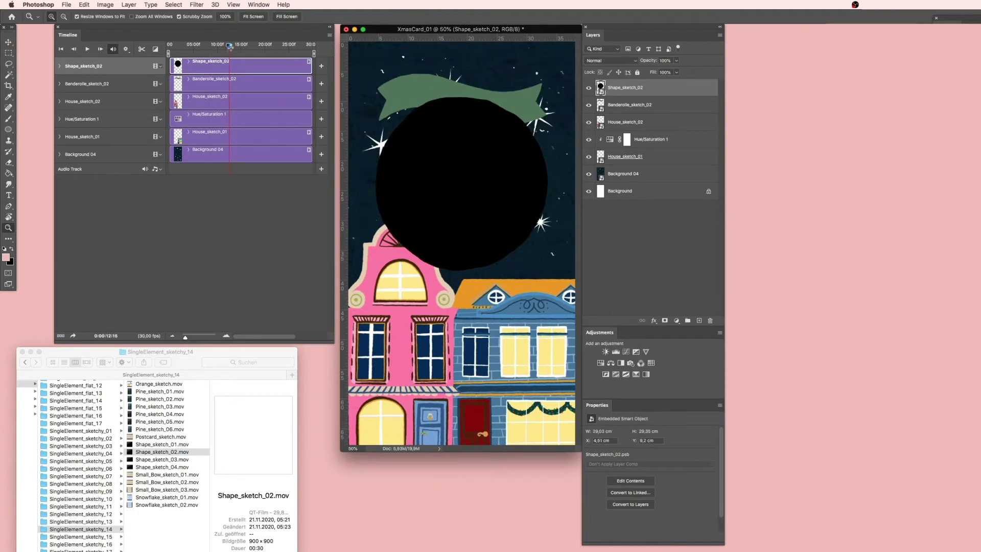
{"action": "left_click", "coordinate": [9, 42]}
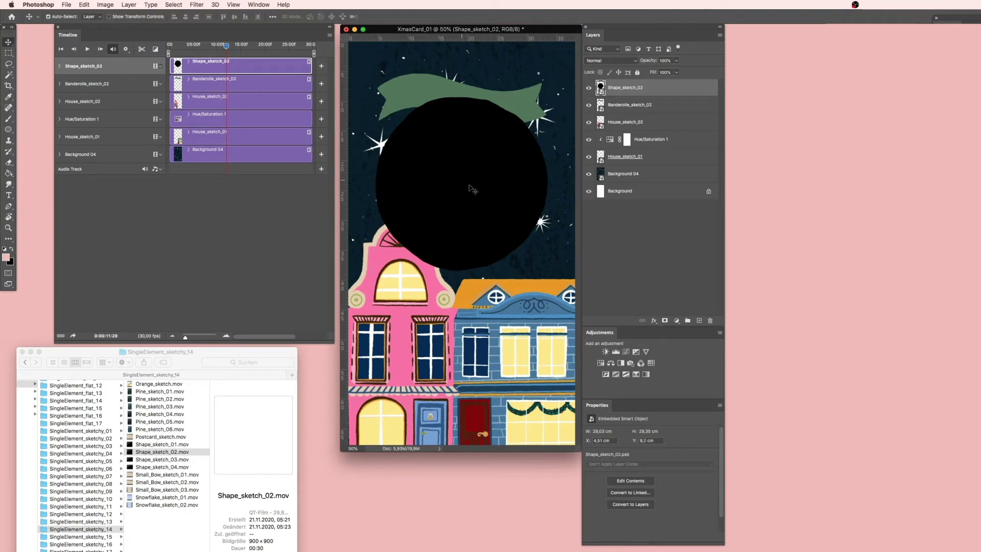
{"action": "left_click_drag", "start_coordinate": [484, 179], "coordinate": [488, 175]}
{"action": "left_click", "coordinate": [528, 112]}
{"action": "left_click_drag", "start_coordinate": [529, 111], "coordinate": [542, 94]}
Step: Put the banner layer on top and drag Shape_sketch_02 below House_sketch_01
{"action": "left_click_drag", "start_coordinate": [663, 105], "coordinate": [657, 86]}
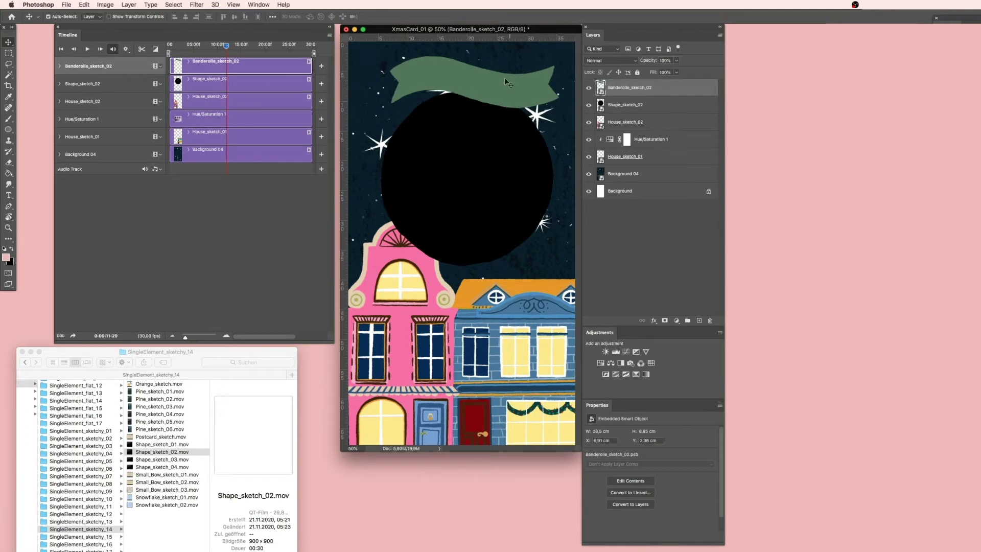
{"action": "mouse_move", "coordinate": [506, 82]}
{"action": "left_mouse_down"}
{"action": "mouse_move", "coordinate": [518, 95]}
{"action": "mouse_move", "coordinate": [503, 97]}
{"action": "left_mouse_up"}
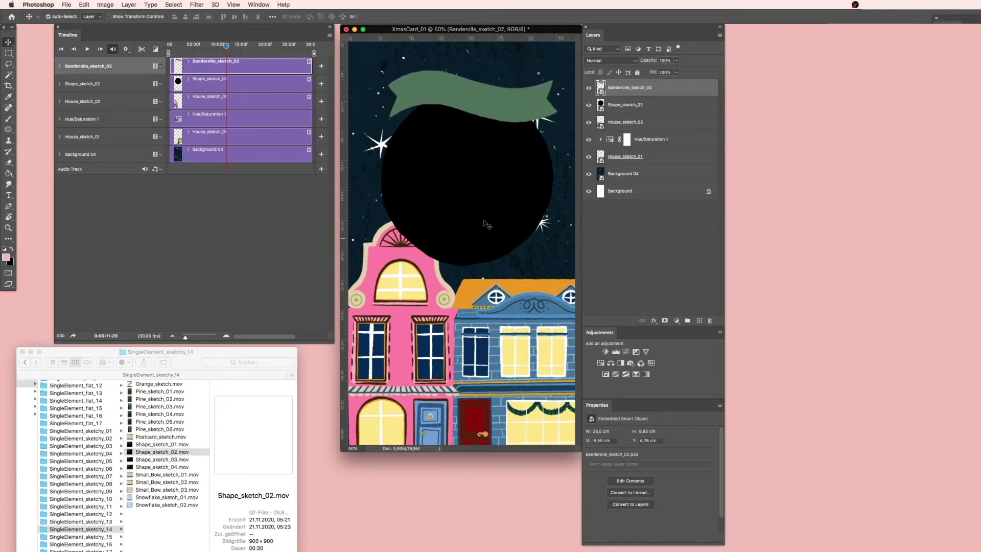
{"action": "mouse_move", "coordinate": [487, 225]}
{"action": "left_mouse_down"}
{"action": "mouse_move", "coordinate": [516, 212]}
{"action": "mouse_move", "coordinate": [488, 225]}
{"action": "left_mouse_up"}
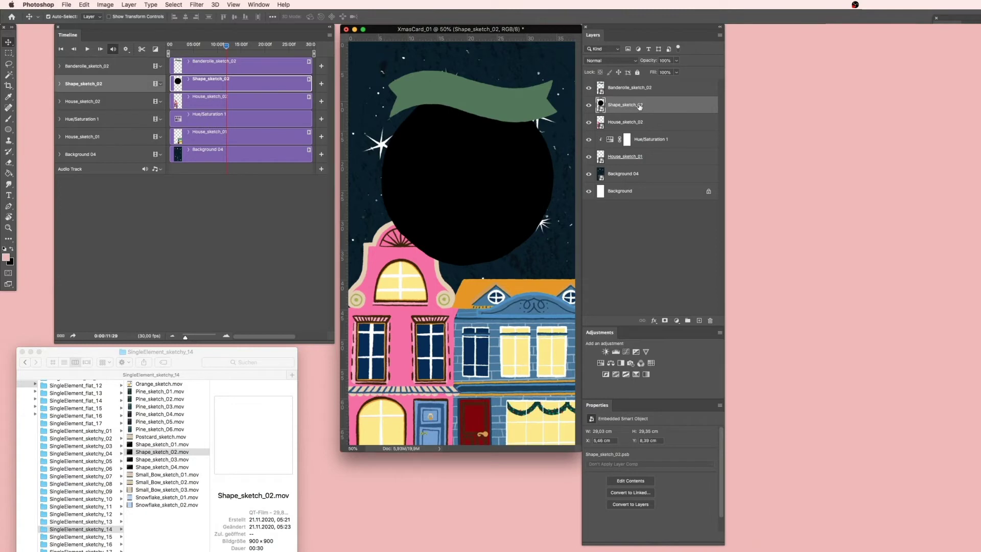
{"action": "left_click_drag", "start_coordinate": [640, 105], "coordinate": [647, 164]}
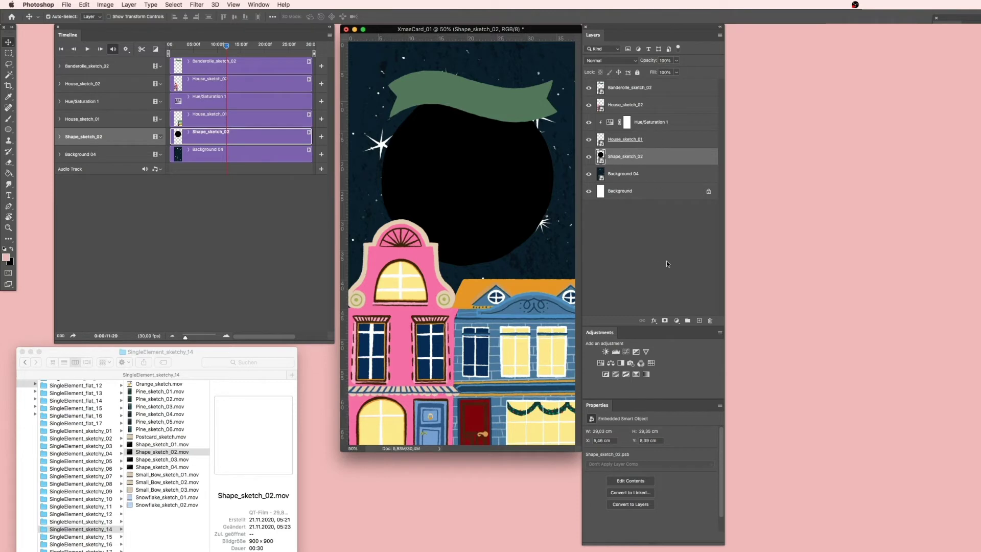
Step: Add a Color Overlay effect to Shape_sketch_02 and try light overlay colours
{"action": "left_click", "coordinate": [655, 322]}
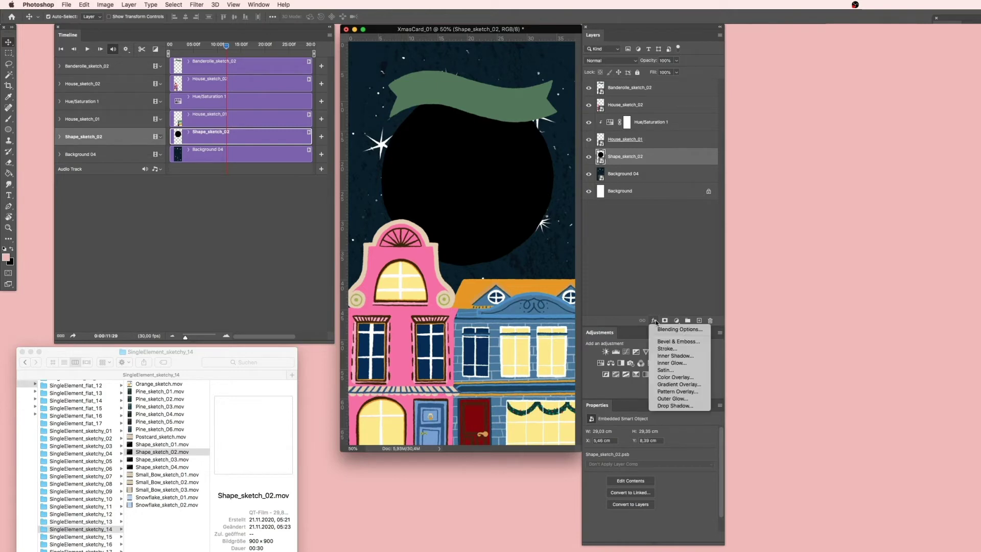
{"action": "left_click", "coordinate": [675, 377]}
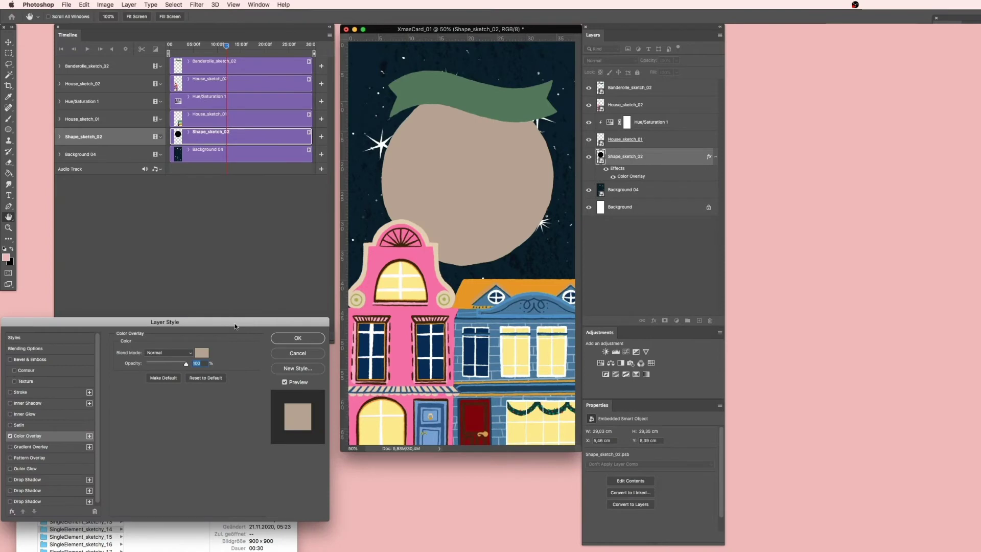
{"action": "left_click_drag", "start_coordinate": [235, 326], "coordinate": [279, 148]}
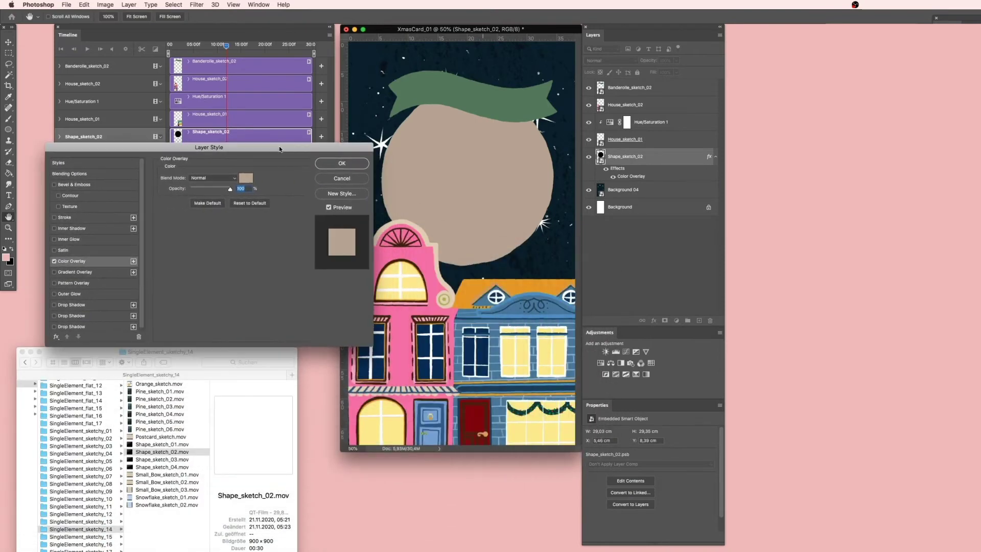
{"action": "left_click", "coordinate": [245, 178]}
{"action": "left_click_drag", "start_coordinate": [369, 432], "coordinate": [330, 379]}
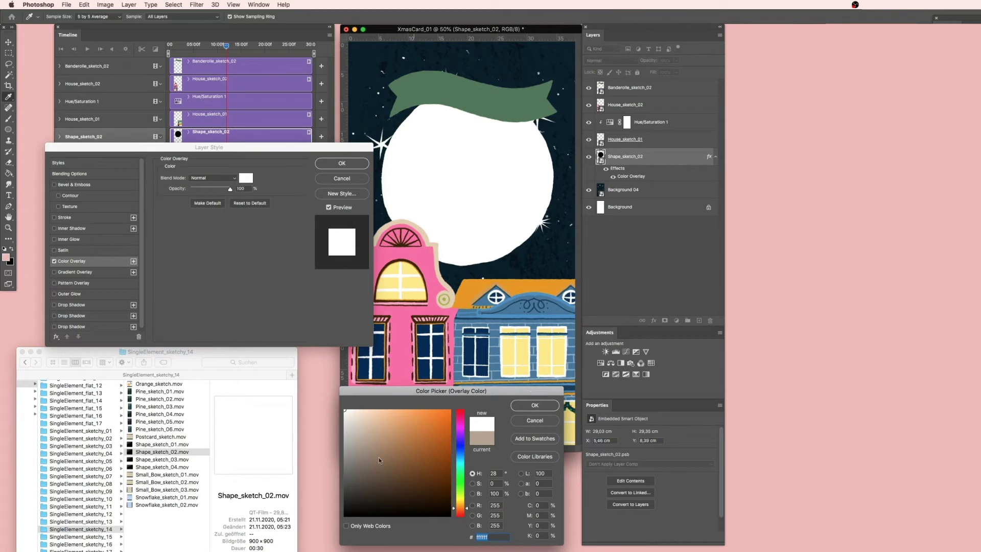
{"action": "left_click", "coordinate": [353, 419]}
{"action": "left_click_drag", "start_coordinate": [353, 420], "coordinate": [353, 423]}
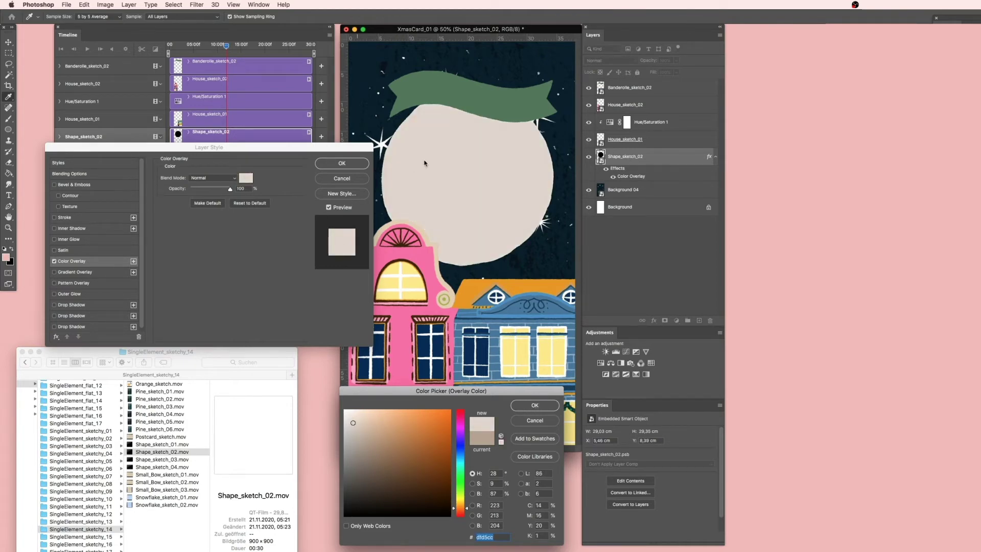
Step: Sample pale yellow ffee99 from a house window and apply the overlay
{"action": "type", "text": "000000"}
{"action": "left_click", "coordinate": [539, 264]}
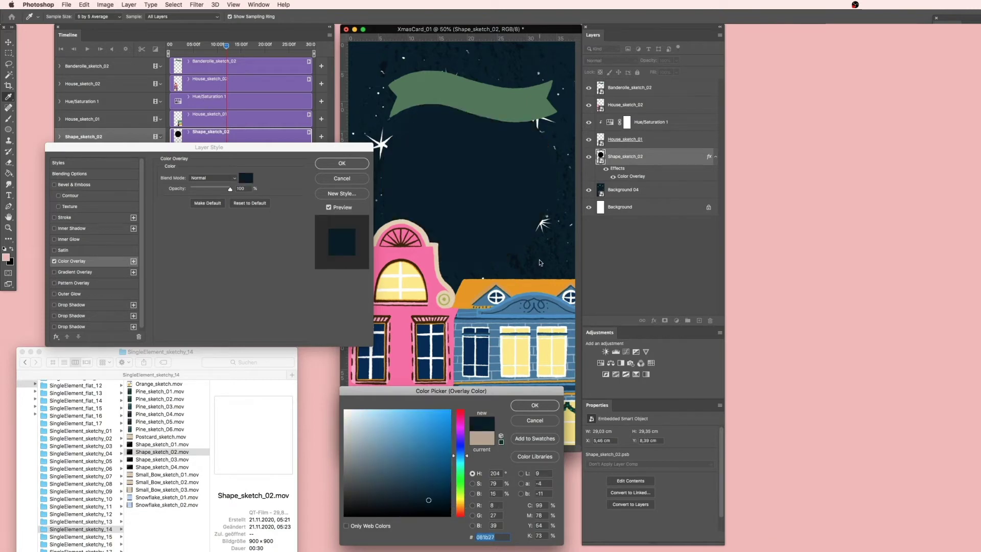
{"action": "left_click_drag", "start_coordinate": [491, 314], "coordinate": [534, 255]}
{"action": "left_click", "coordinate": [417, 84]}
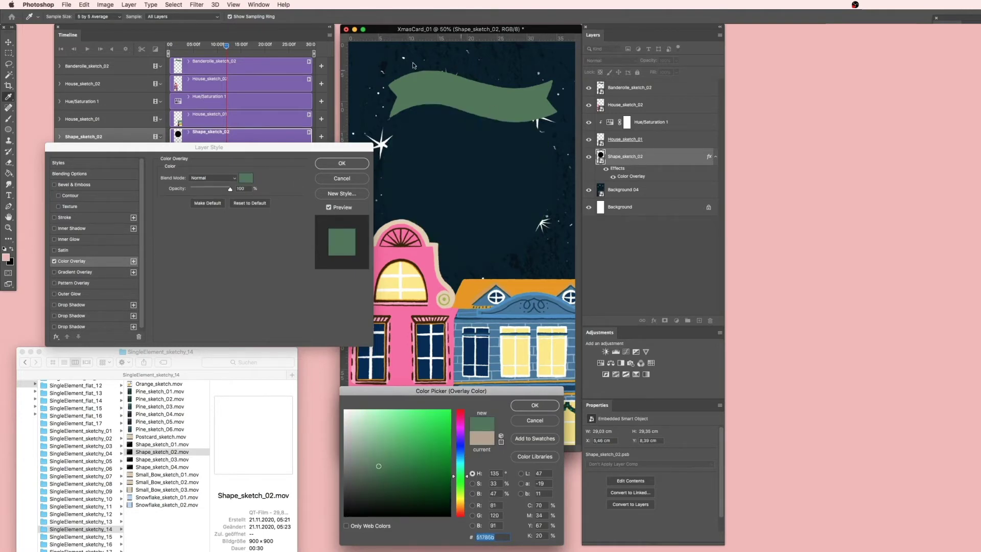
{"action": "left_click", "coordinate": [369, 60]}
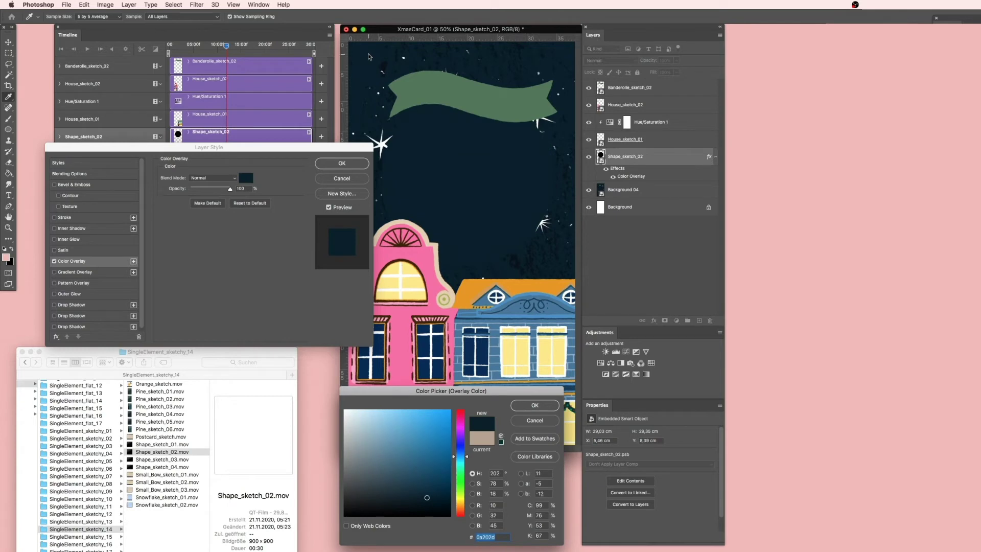
{"action": "left_click", "coordinate": [512, 359]}
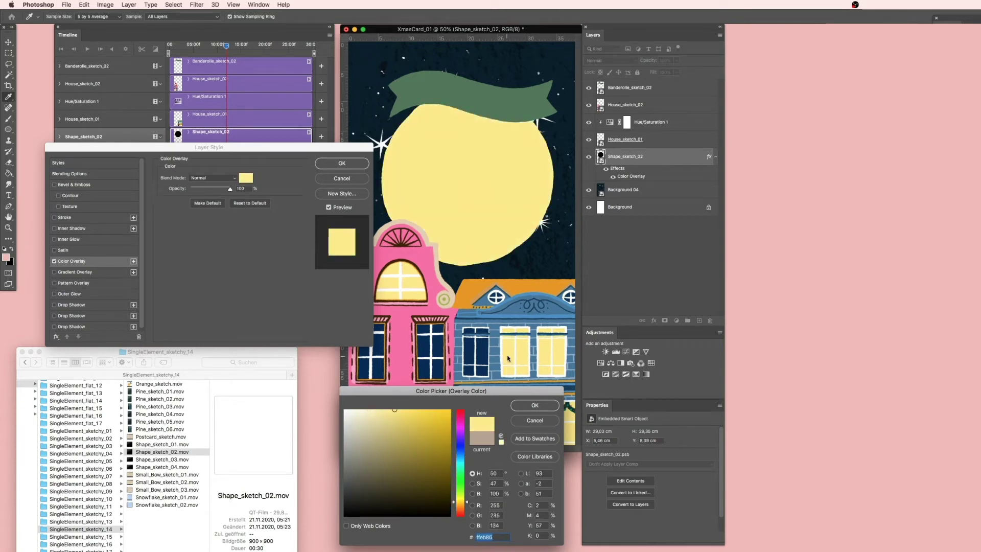
{"action": "left_click", "coordinate": [539, 410]}
{"action": "left_click", "coordinate": [341, 163]}
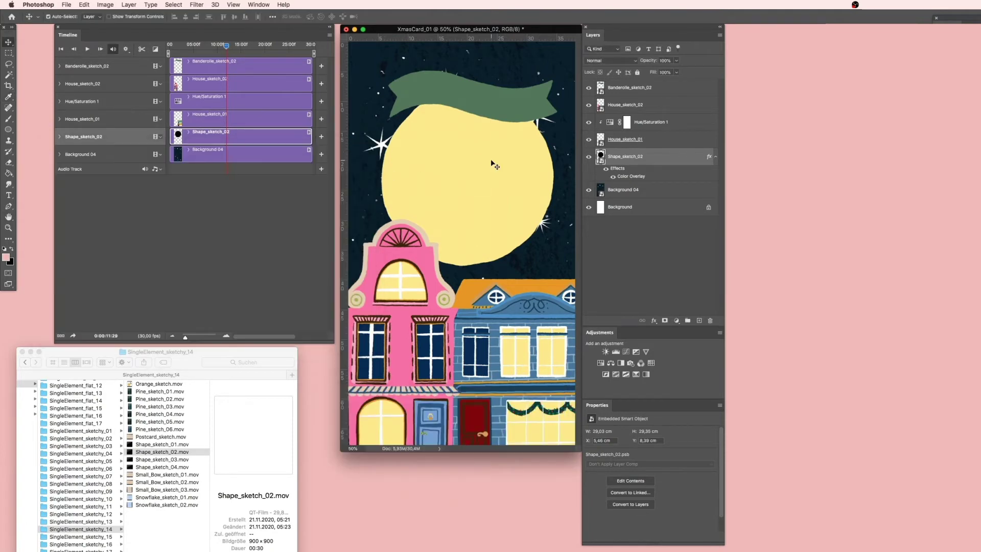
Step: Move the yellow moon up and scale it to about 86%
{"action": "left_click_drag", "start_coordinate": [497, 216], "coordinate": [501, 196]}
{"action": "key", "text": "super+t"}
{"action": "left_click_drag", "start_coordinate": [569, 59], "coordinate": [540, 89]}
{"action": "left_click_drag", "start_coordinate": [482, 177], "coordinate": [499, 171]}
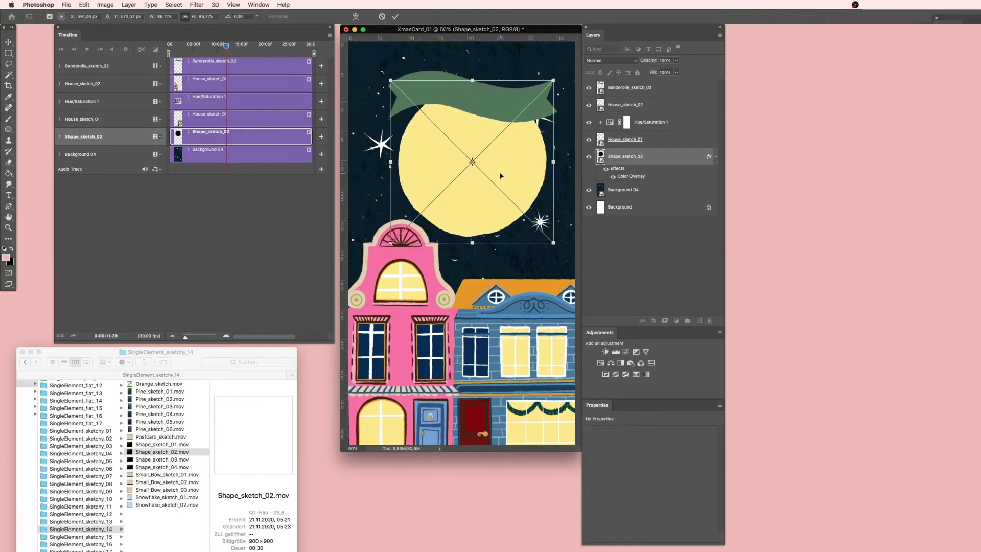
{"action": "key", "text": "Return"}
{"action": "left_click", "coordinate": [505, 97]}
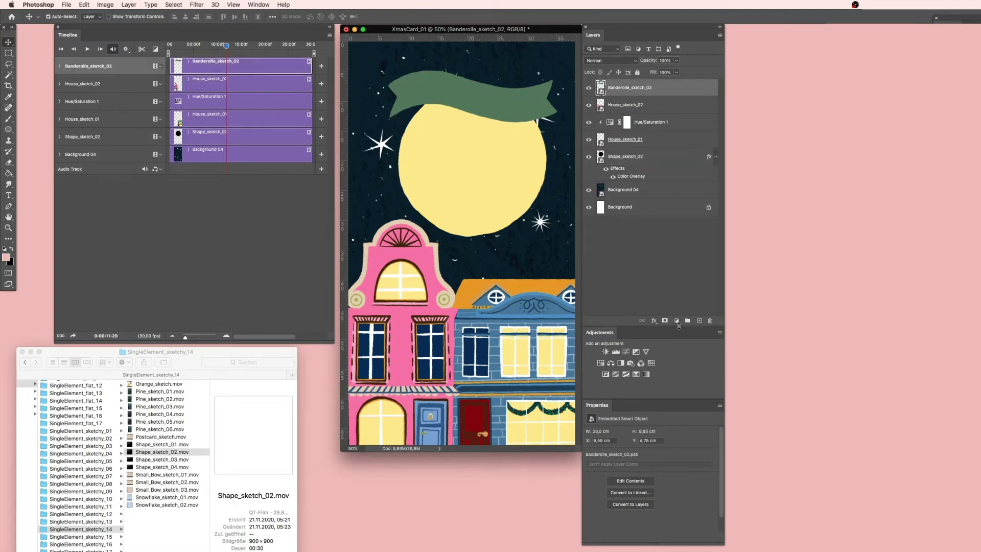
Step: Give Banderolle_sketch_02 a dark red 711d1d Color Overlay
{"action": "left_click", "coordinate": [656, 322]}
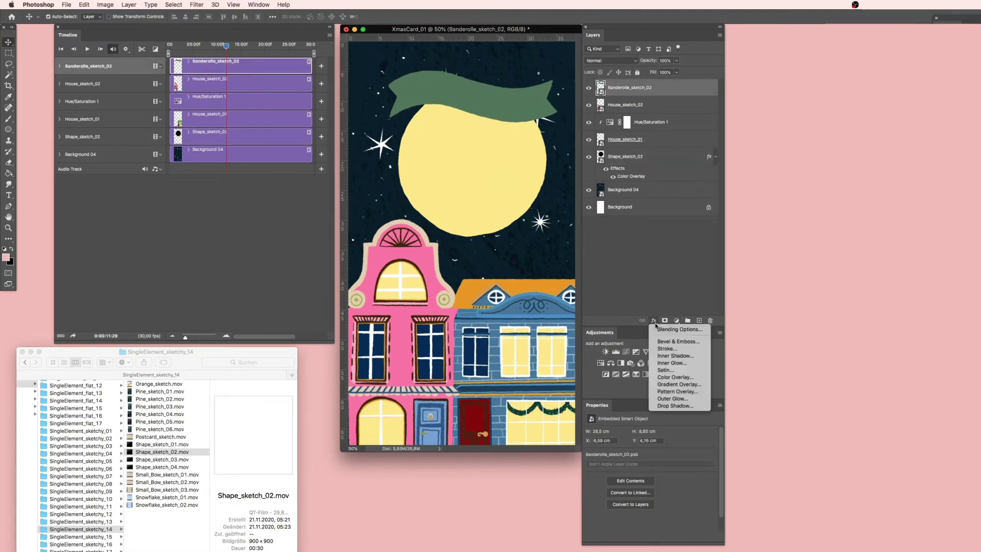
{"action": "left_click", "coordinate": [674, 377]}
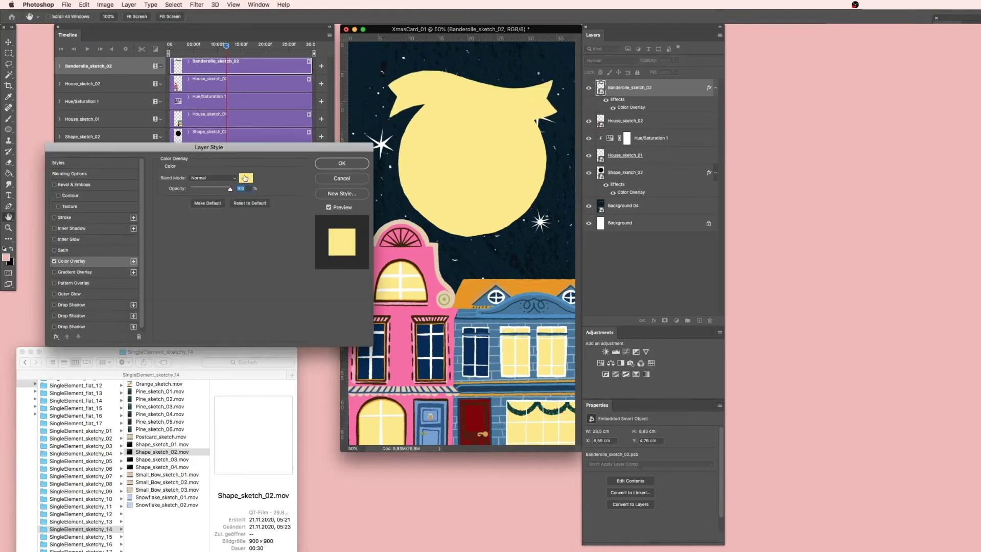
{"action": "left_click", "coordinate": [245, 178]}
{"action": "left_click", "coordinate": [394, 409]}
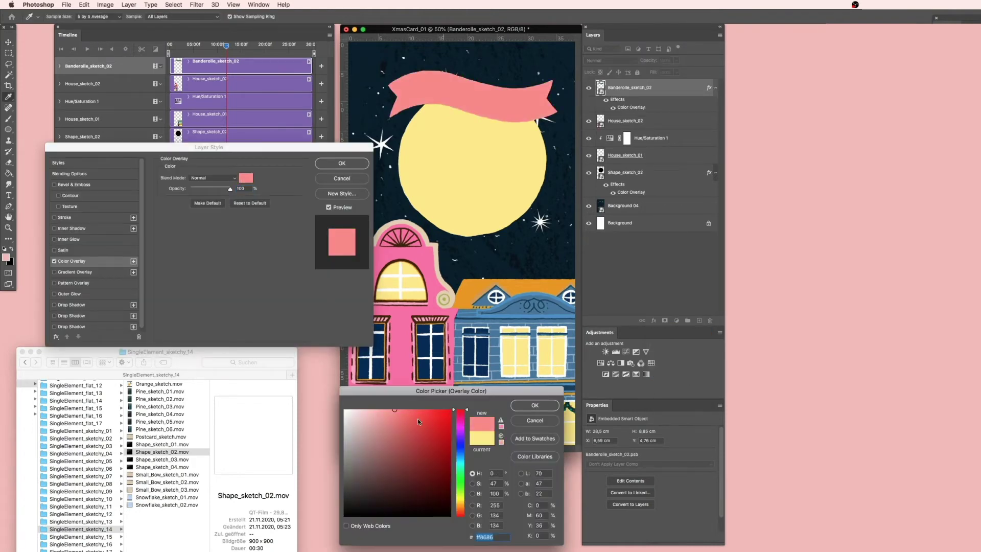
{"action": "left_click", "coordinate": [409, 313]}
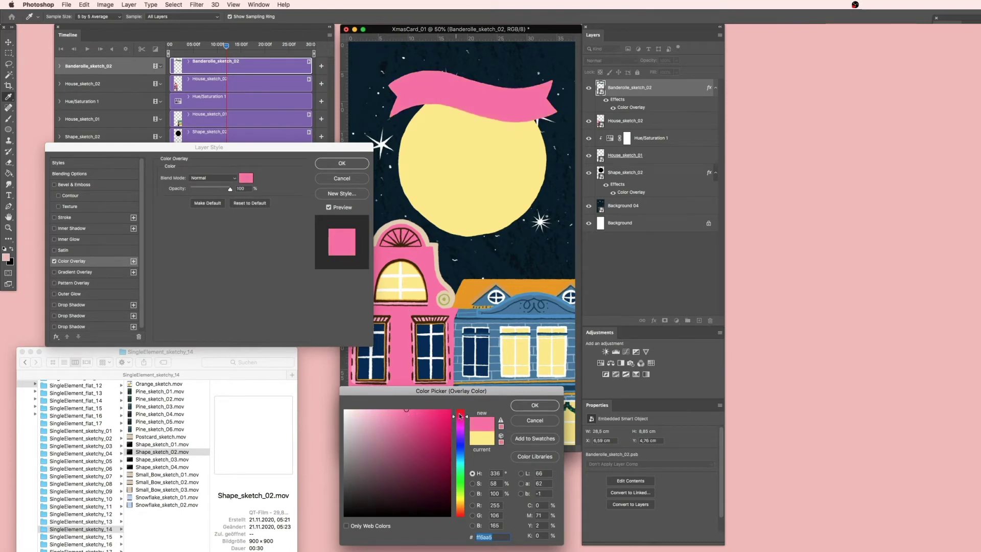
{"action": "left_click_drag", "start_coordinate": [461, 420], "coordinate": [462, 411]}
{"action": "left_click_drag", "start_coordinate": [463, 516], "coordinate": [461, 524]}
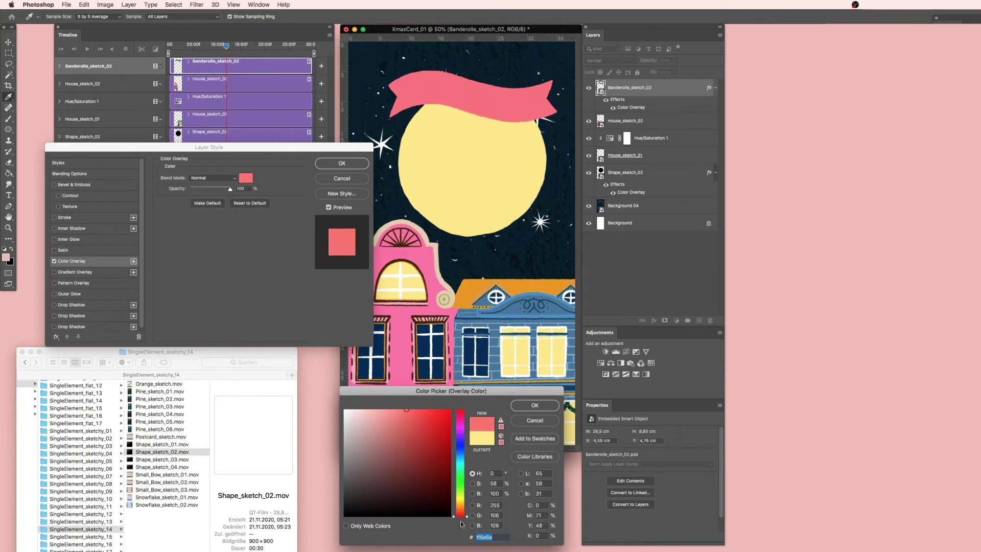
{"action": "mouse_move", "coordinate": [429, 475]}
{"action": "left_mouse_down"}
{"action": "mouse_move", "coordinate": [437, 484]}
{"action": "mouse_move", "coordinate": [423, 468]}
{"action": "left_mouse_up"}
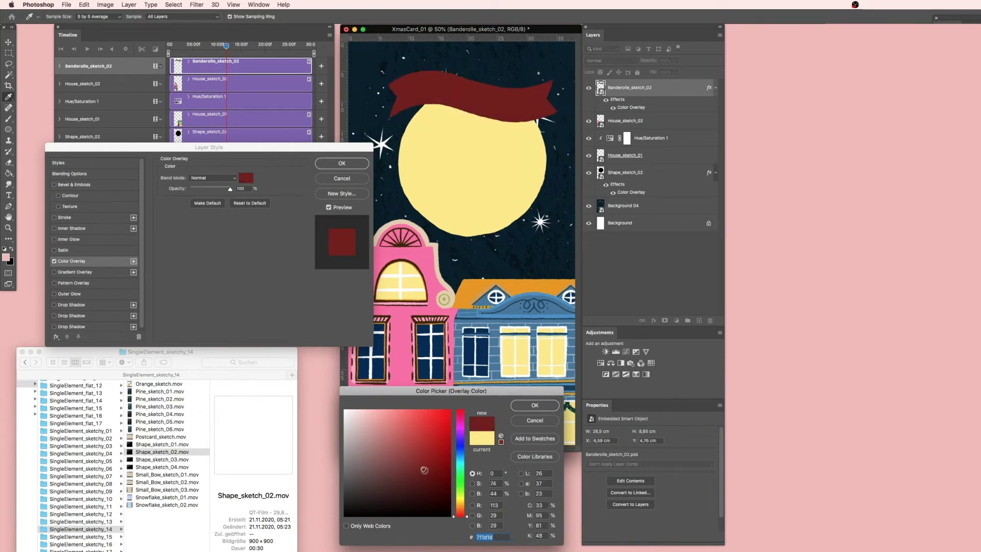
{"action": "left_click", "coordinate": [548, 407]}
{"action": "left_click", "coordinate": [348, 163]}
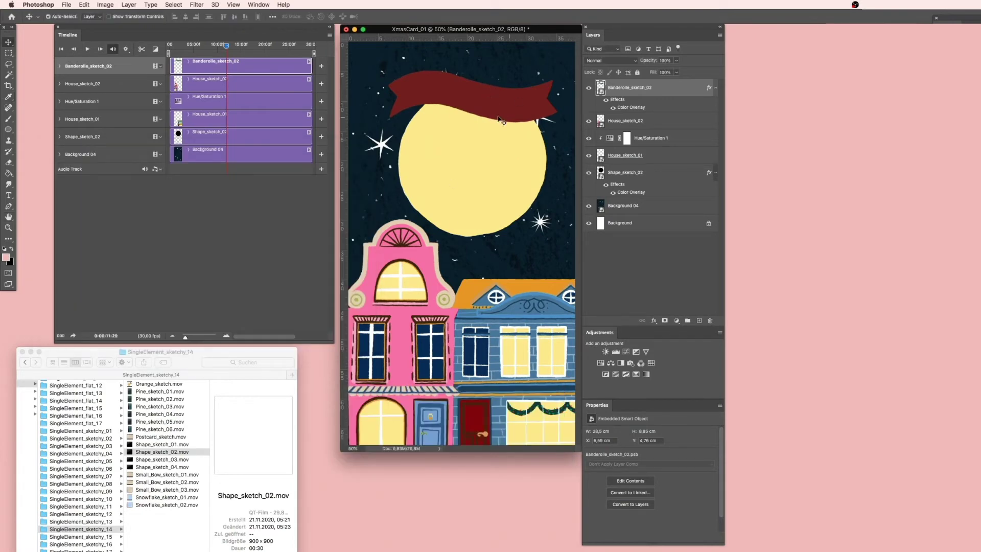
Step: Move the banner up and scale it down to about 74%
{"action": "mouse_move", "coordinate": [500, 119]}
{"action": "left_mouse_down"}
{"action": "mouse_move", "coordinate": [505, 82]}
{"action": "mouse_move", "coordinate": [503, 108]}
{"action": "left_mouse_up"}
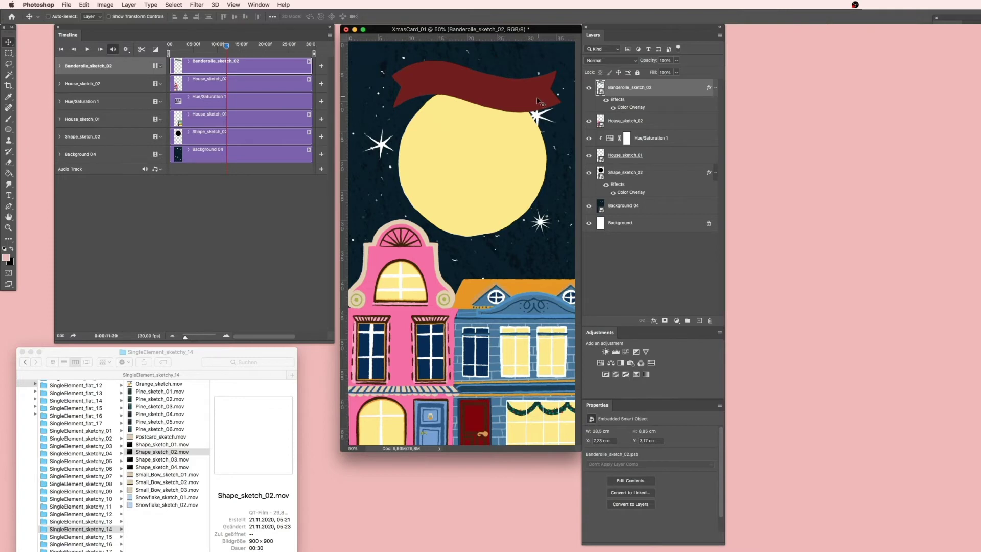
{"action": "key", "text": "super+t"}
{"action": "left_click_drag", "start_coordinate": [560, 61], "coordinate": [511, 118]}
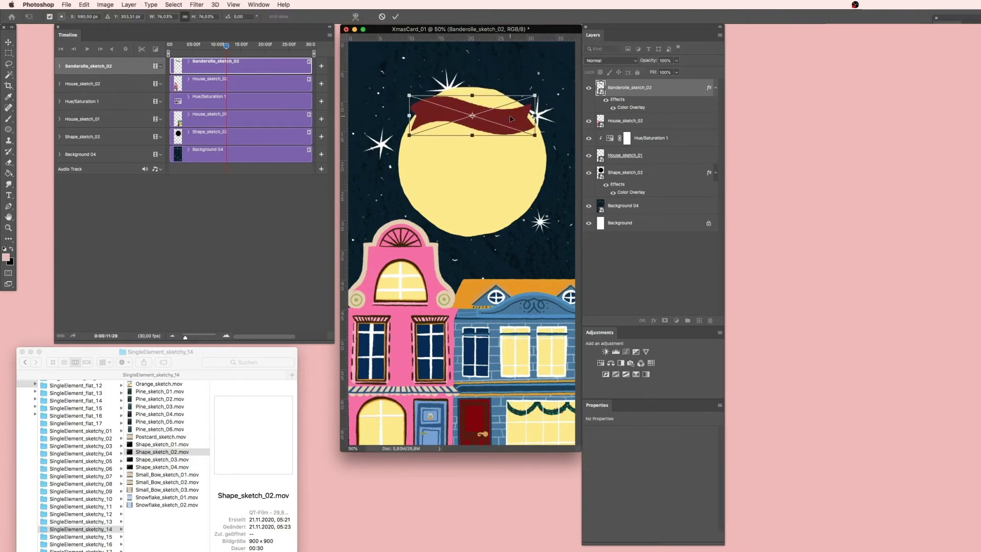
Step: Commit the banner scaling, shorten the Timeline work area, and paste the 'Dear mum' type layer
{"action": "key", "text": "Return"}
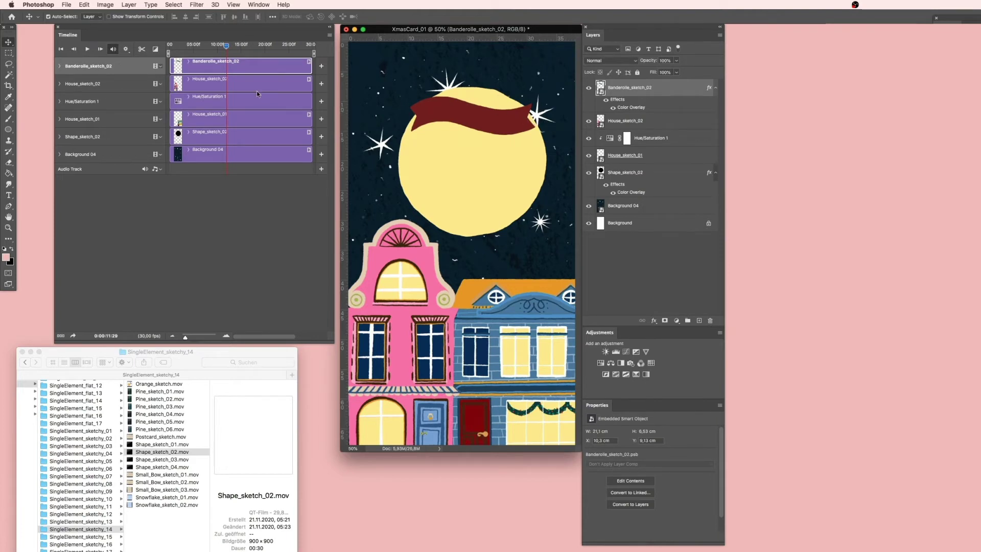
{"action": "left_click_drag", "start_coordinate": [226, 47], "coordinate": [207, 47]}
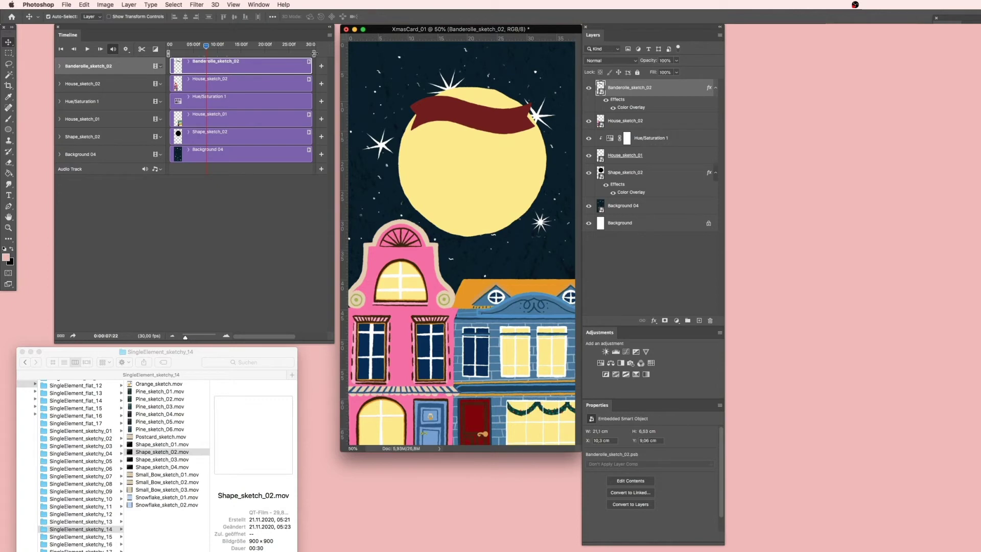
{"action": "left_click_drag", "start_coordinate": [314, 53], "coordinate": [244, 53]}
{"action": "key", "text": "super+v"}
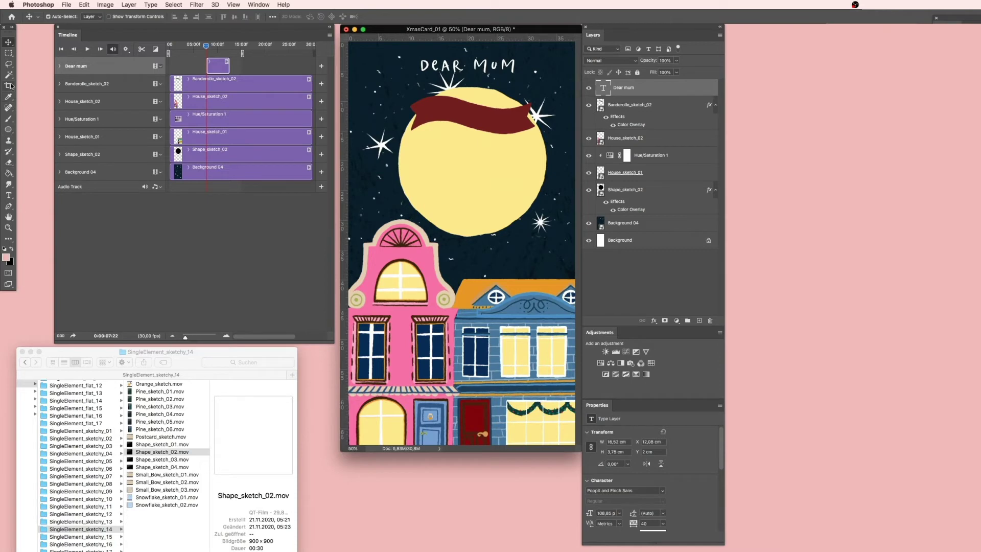
Step: Draw a curved Pen path along the red banner's lower edge, end to end
{"action": "left_click", "coordinate": [9, 206]}
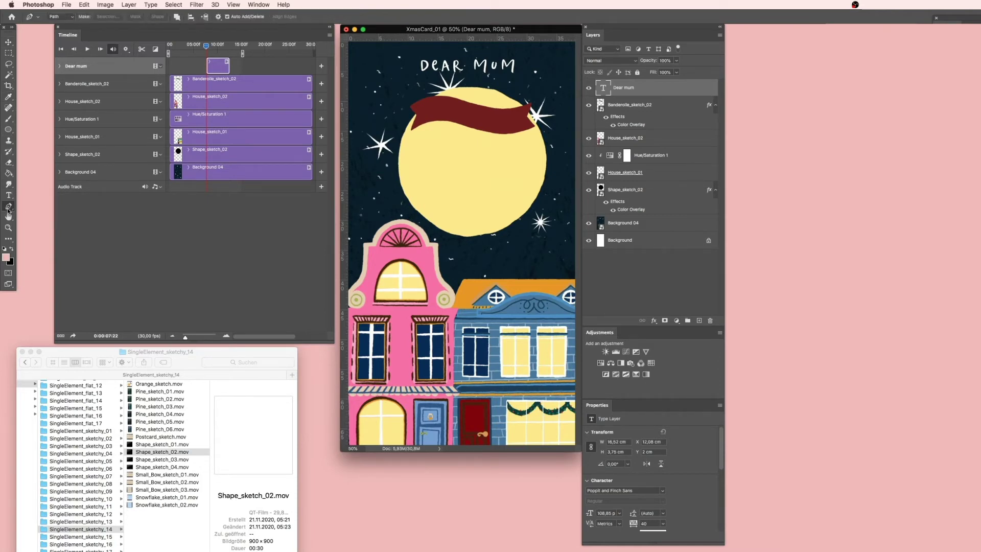
{"action": "left_click", "coordinate": [415, 126]}
{"action": "left_click_drag", "start_coordinate": [437, 117], "coordinate": [492, 132]}
{"action": "left_click", "coordinate": [502, 133]}
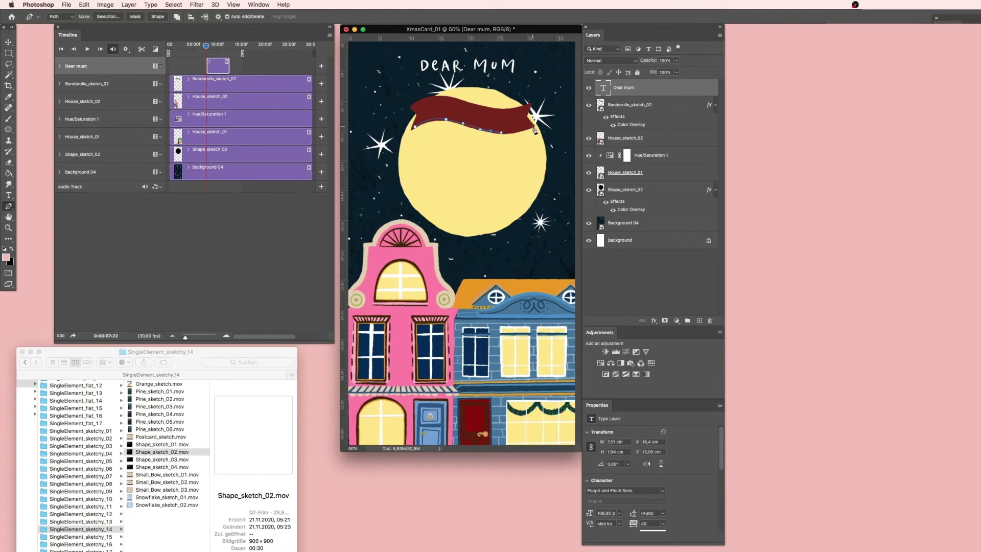
{"action": "left_click", "coordinate": [533, 128]}
{"action": "left_click", "coordinate": [553, 119]}
{"action": "key", "text": "t"}
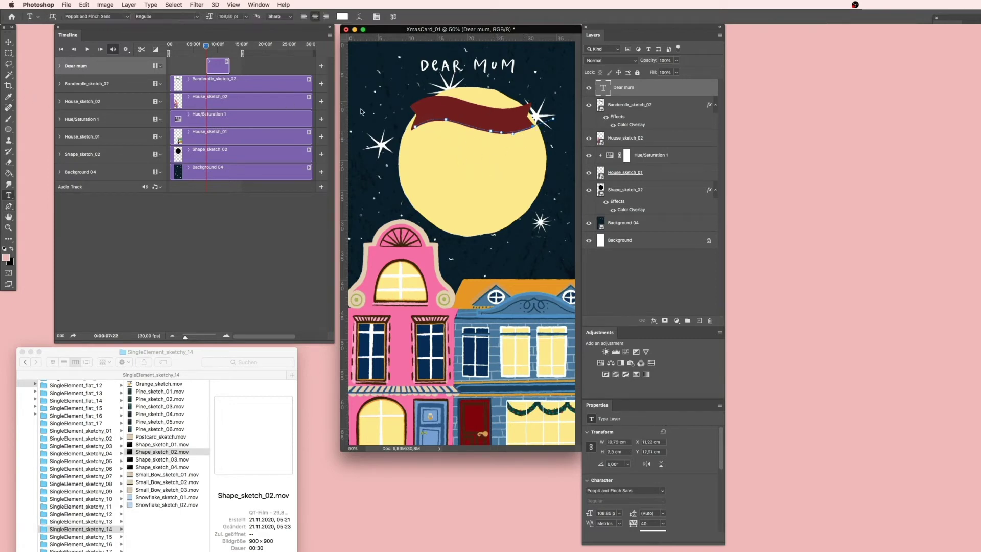
Step: Type DEAR MUM on the banner path and stretch it along the curve
{"action": "left_click", "coordinate": [429, 118]}
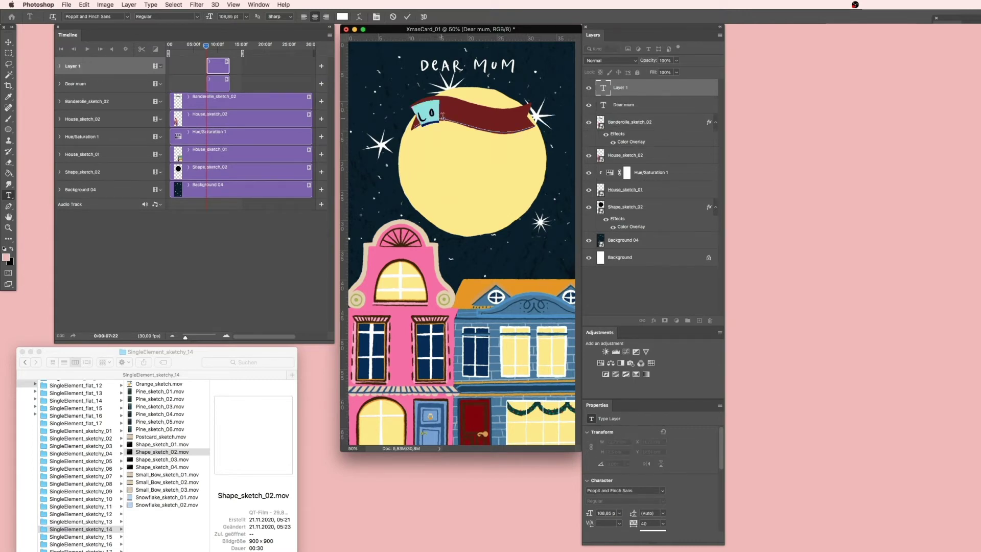
{"action": "type", "text": "Deaar mum"}
{"action": "key", "text": "ctrl+space"}
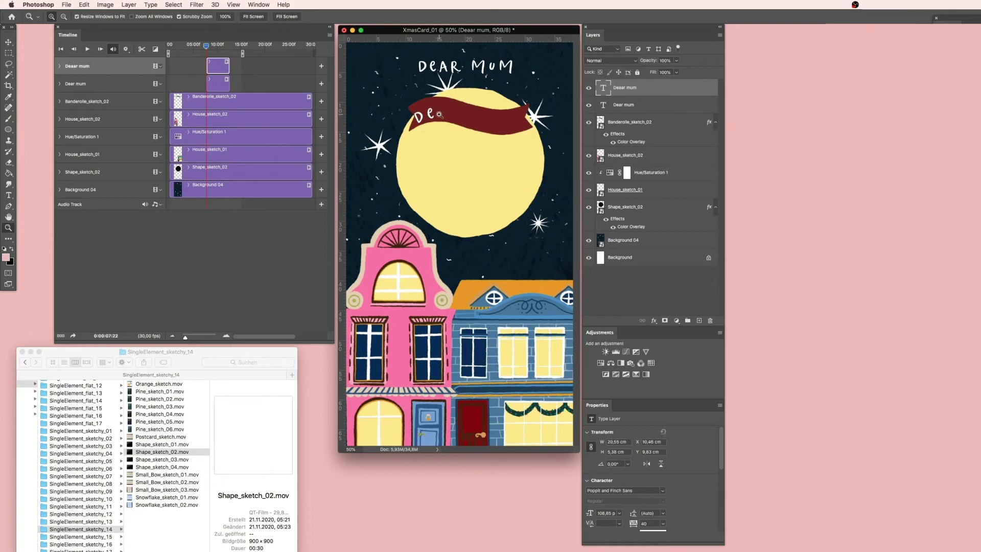
{"action": "double_click", "coordinate": [603, 90]}
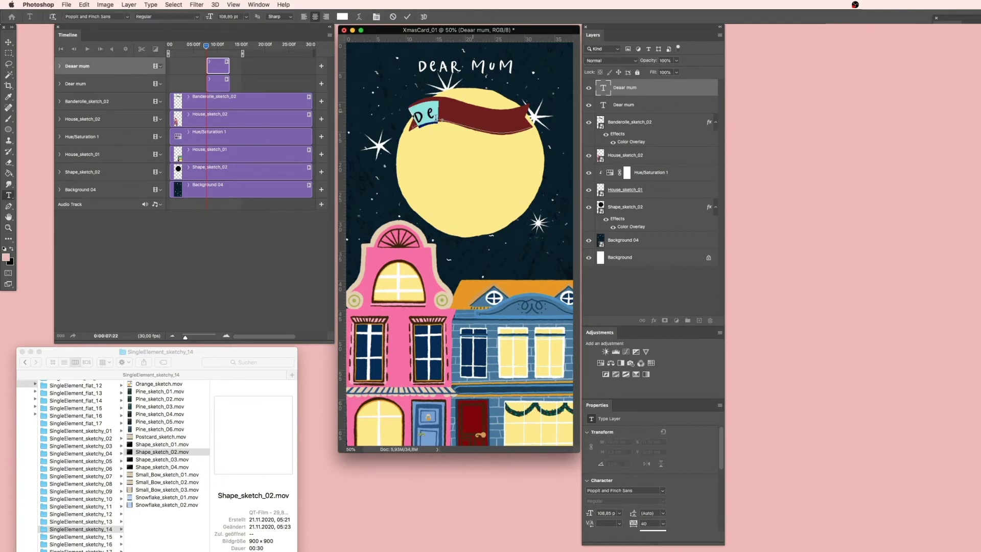
{"action": "key", "text": "Left"}
{"action": "key", "text": "super"}
{"action": "mouse_move", "coordinate": [442, 122]}
{"action": "left_mouse_down"}
{"action": "mouse_move", "coordinate": [498, 132]}
{"action": "mouse_move", "coordinate": [531, 131]}
{"action": "mouse_move", "coordinate": [529, 122]}
{"action": "left_mouse_up"}
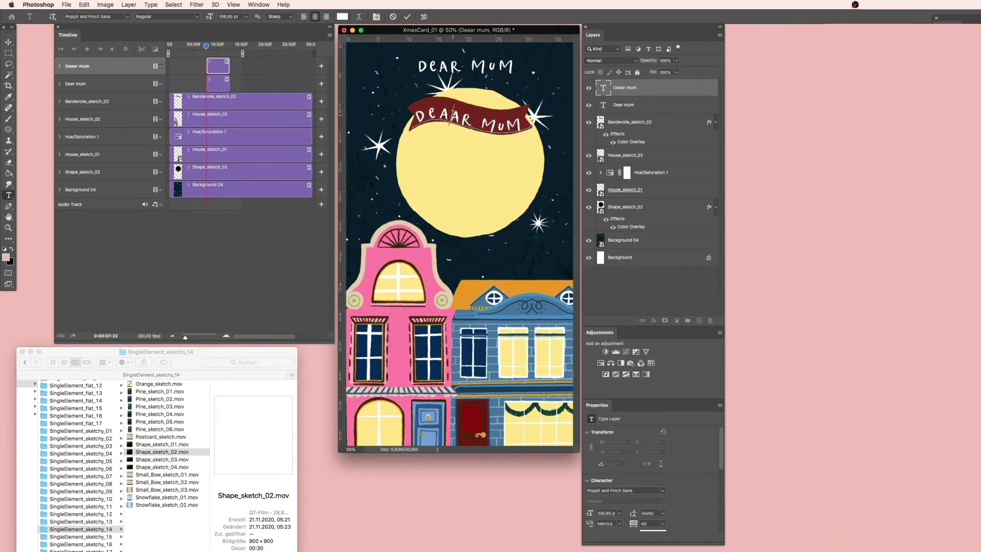
Step: Remove the extra A, nudge the curved text, and delete the straight heading layer
{"action": "left_click_drag", "start_coordinate": [449, 118], "coordinate": [461, 113]}
{"action": "key", "text": "BackSpace"}
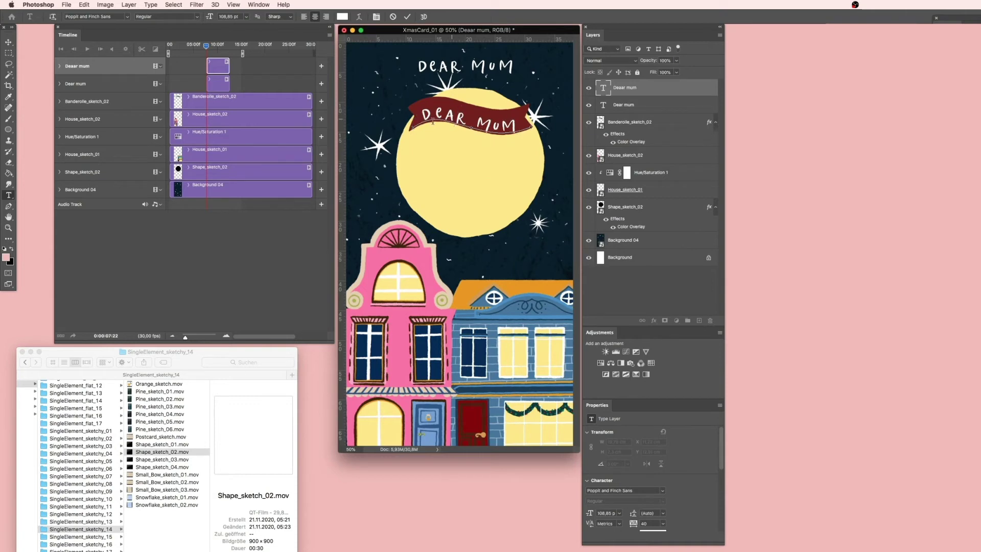
{"action": "key", "text": "Escape"}
{"action": "key", "text": "v"}
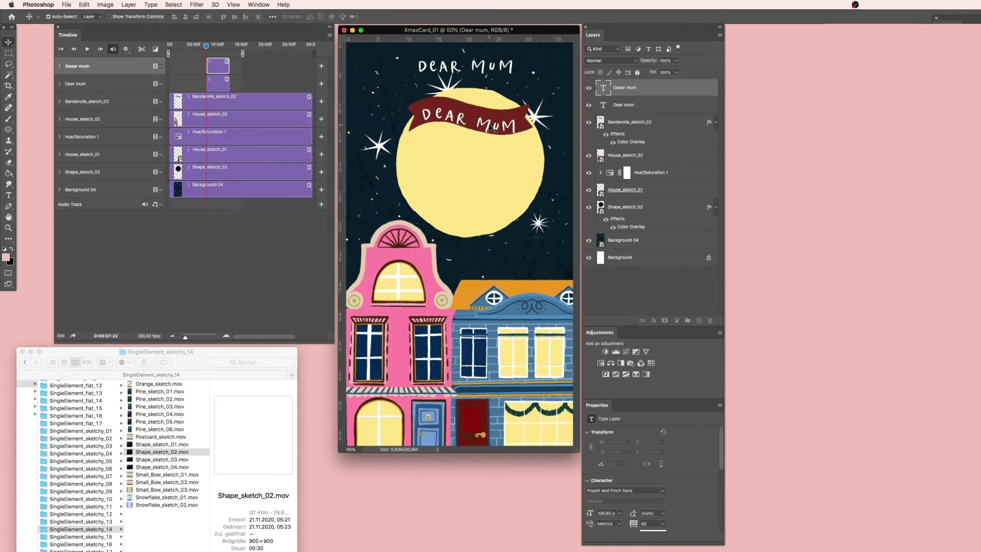
{"action": "left_click_drag", "start_coordinate": [489, 126], "coordinate": [489, 125]}
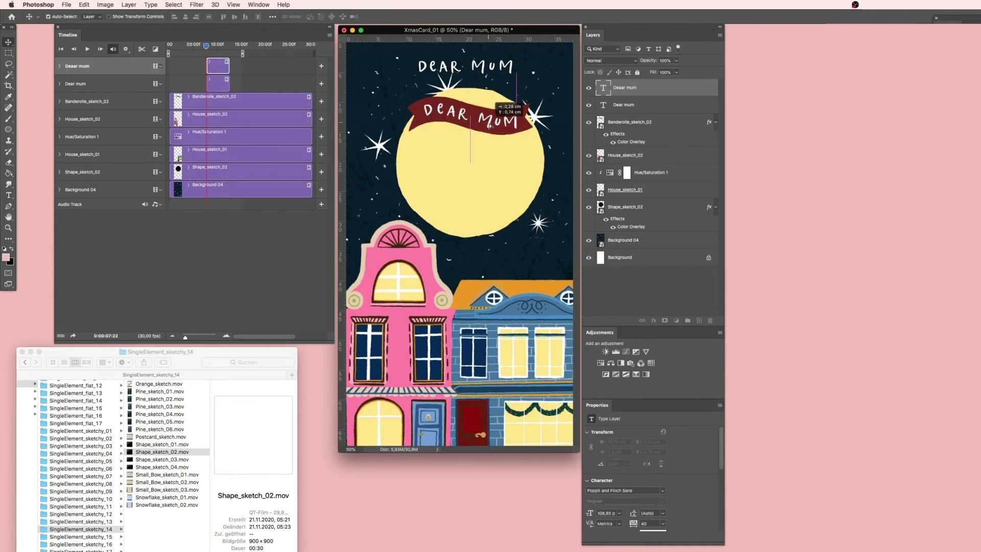
{"action": "key", "text": "BackSpace"}
Step: Type the three-line greeting 'we wish you / a merry / chrsitmas' on the moon
{"action": "key", "text": "t"}
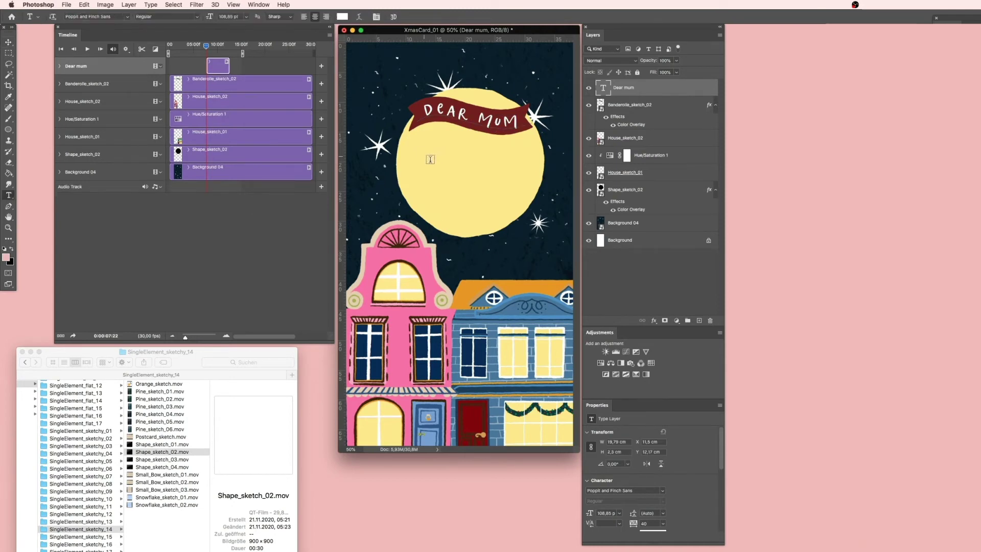
{"action": "left_click", "coordinate": [428, 150]}
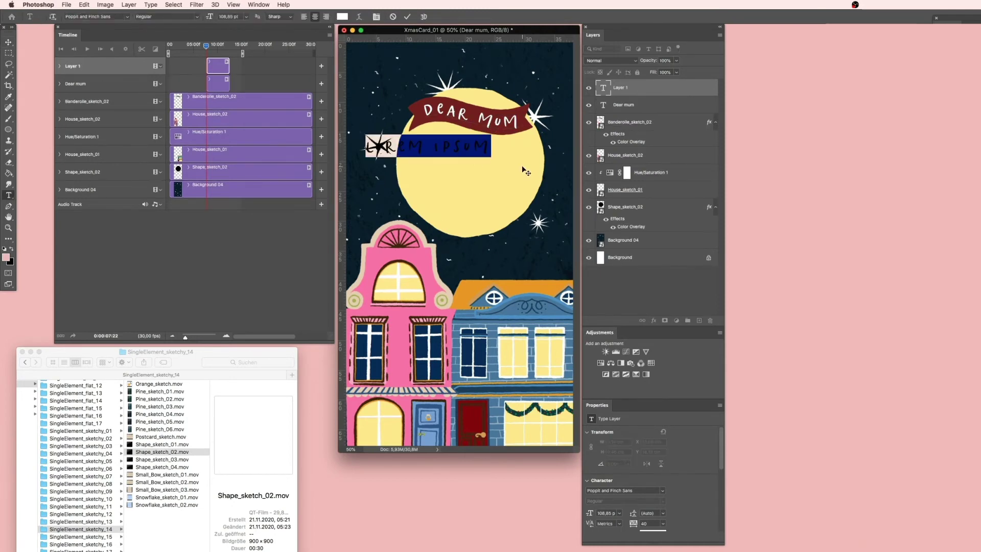
{"action": "type", "text": "we wish you"}
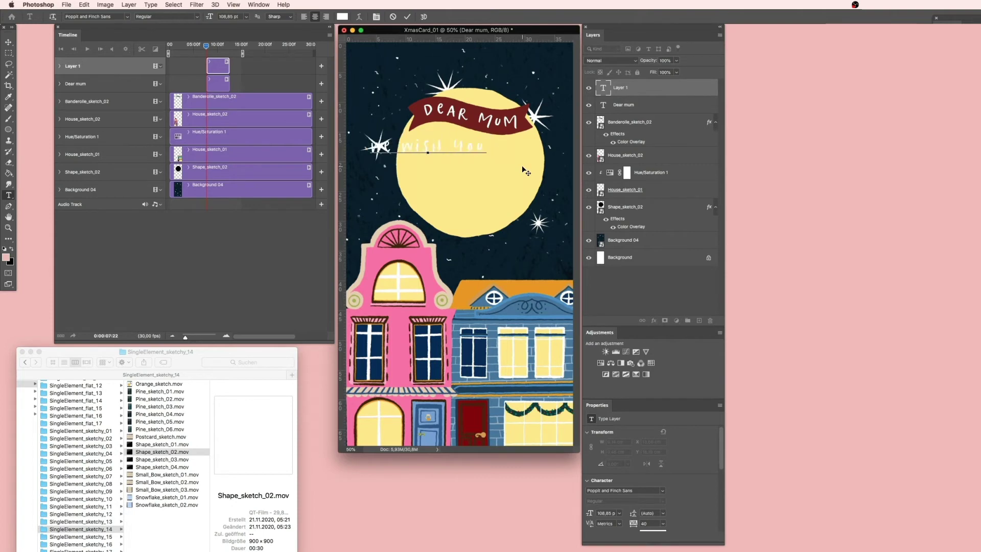
{"action": "key", "text": "Return"}
{"action": "type", "text": "a merry"}
{"action": "key", "text": "Return"}
{"action": "type", "text": "chrsitmas"}
{"action": "key", "text": "Escape"}
{"action": "key", "text": "v"}
Step: Make the greeting text dark, set its leading to 92, and scale it down
{"action": "double_click", "coordinate": [602, 87]}
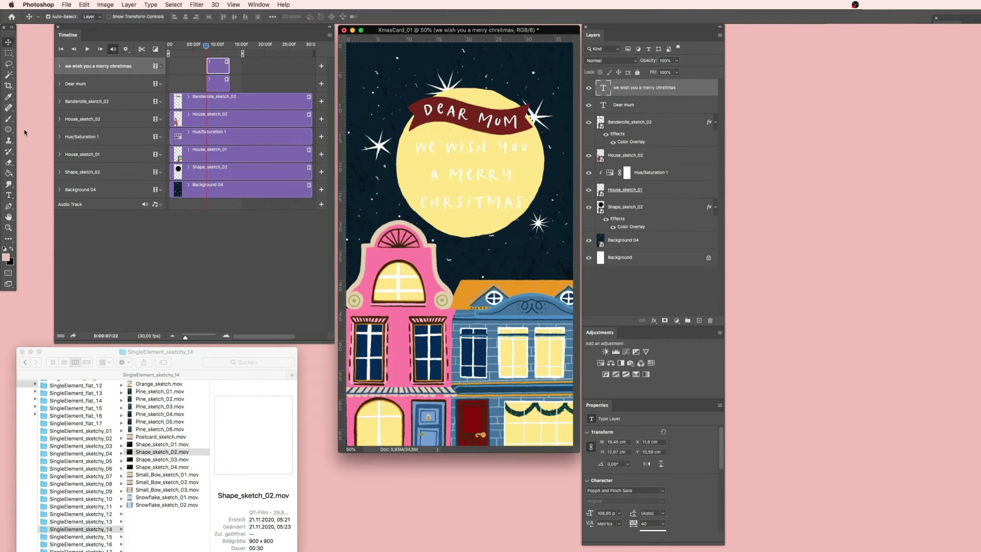
{"action": "left_click", "coordinate": [6, 257]}
{"action": "left_click", "coordinate": [535, 405]}
{"action": "left_click", "coordinate": [495, 180]}
{"action": "key", "text": "super+a"}
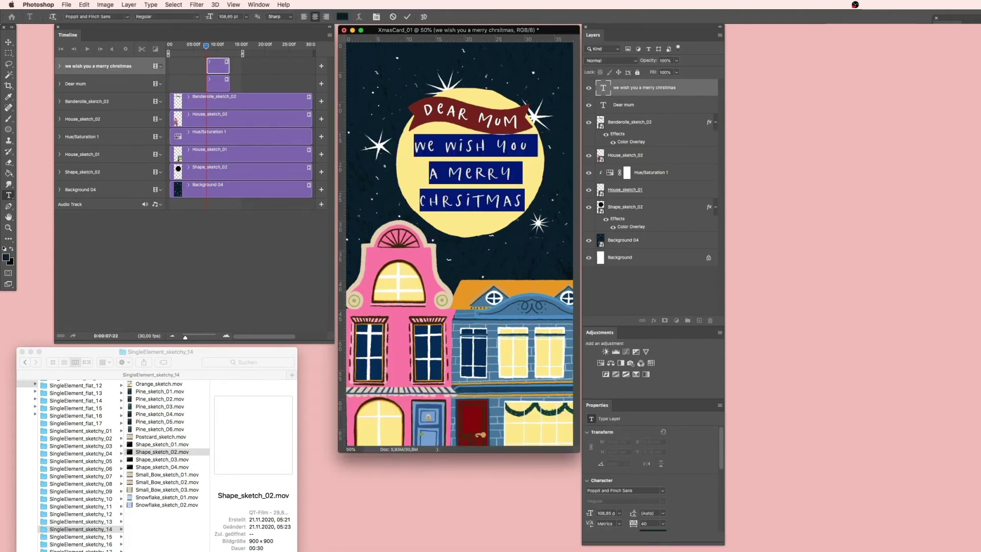
{"action": "key", "text": "super+t"}
{"action": "left_click", "coordinate": [794, 55]}
{"action": "type", "text": "92"}
{"action": "key", "text": "Return"}
{"action": "mouse_move", "coordinate": [476, 134]}
{"action": "left_mouse_down"}
{"action": "mouse_move", "coordinate": [474, 145]}
{"action": "mouse_move", "coordinate": [475, 131]}
{"action": "left_mouse_up"}
Step: Set the font to Poppit and Finch Script and type the senders' names
{"action": "left_click", "coordinate": [128, 16]}
{"action": "left_click", "coordinate": [112, 74]}
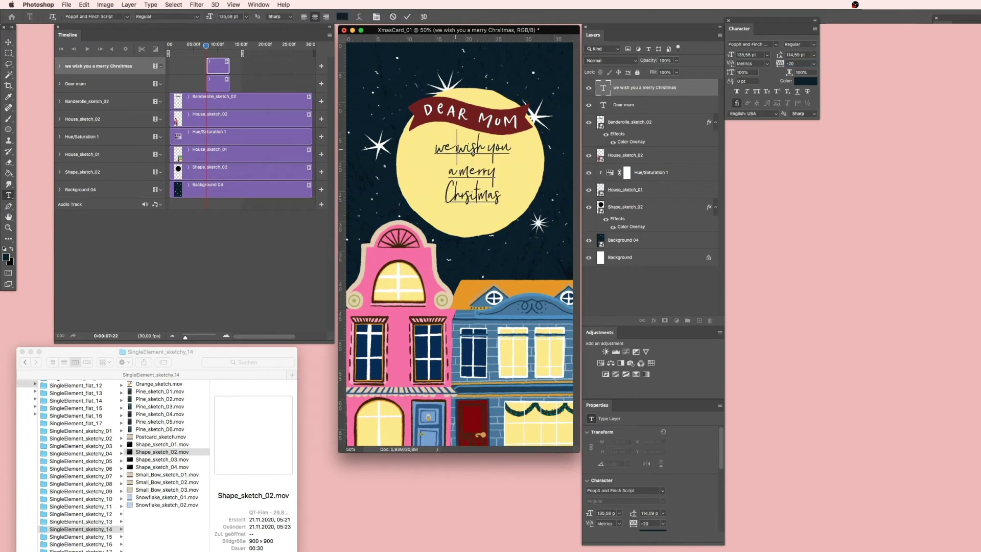
{"action": "type", "text": "Bailey, Oli & Ana"}
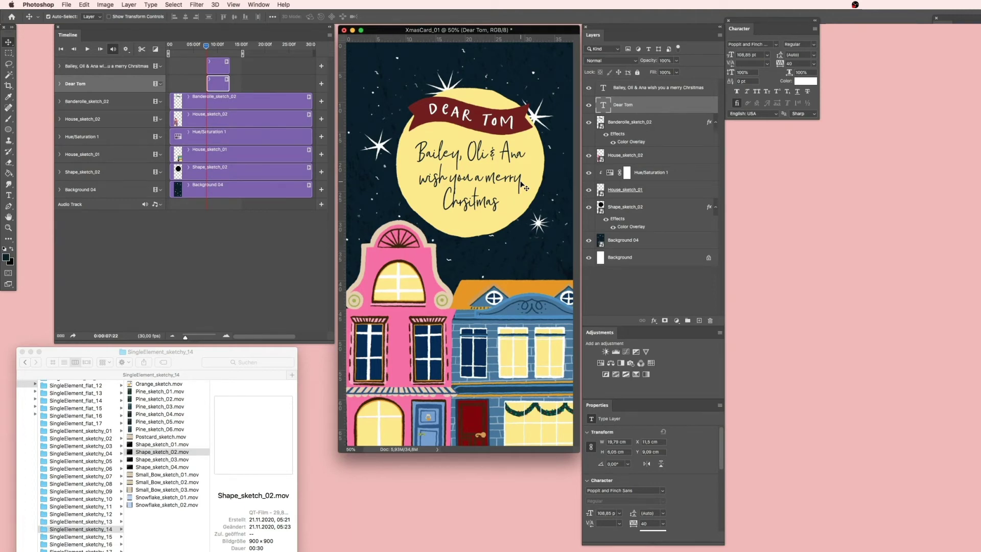
Step: Drag the greeting and banner text clips to start at the beginning of the timeline
{"action": "left_click", "coordinate": [513, 156]}
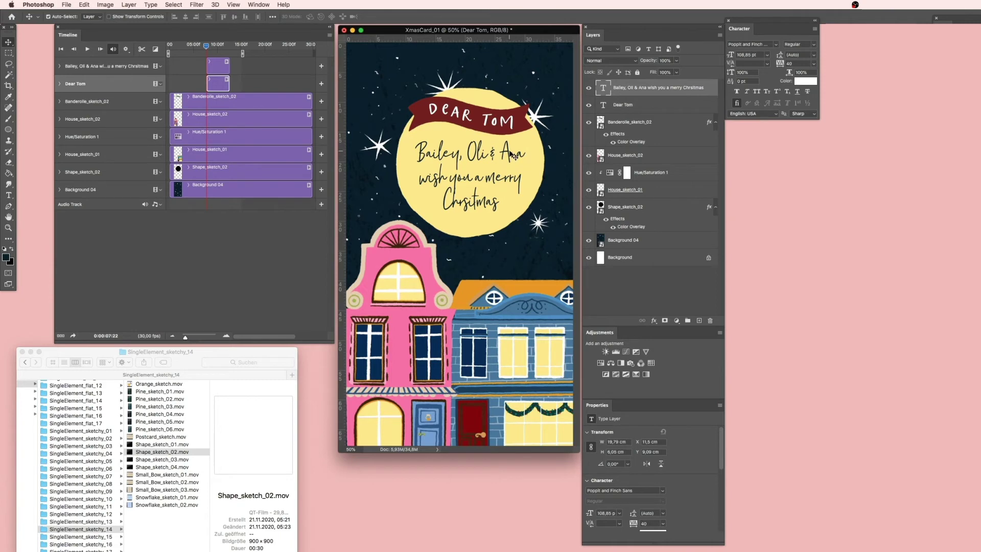
{"action": "left_click", "coordinate": [218, 83]}
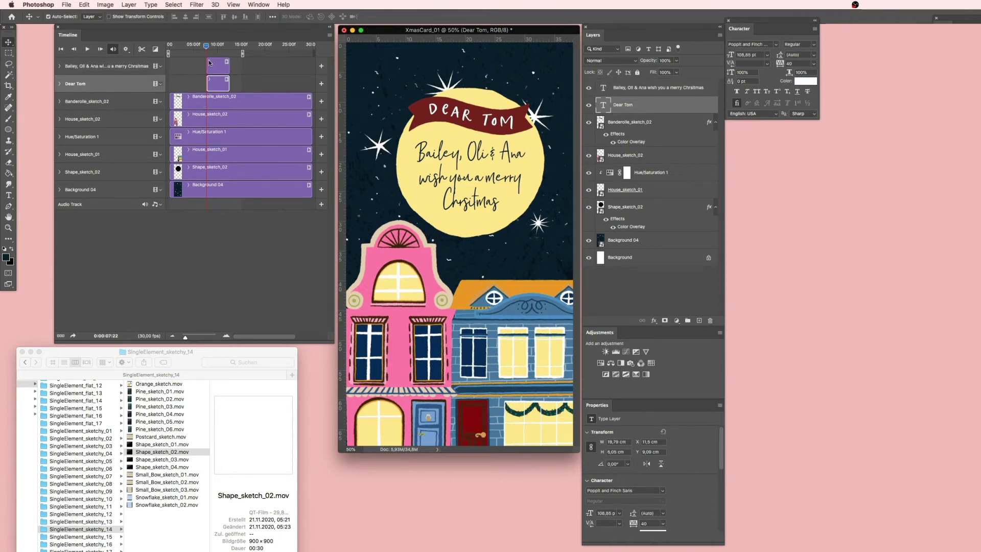
{"action": "left_click_drag", "start_coordinate": [208, 64], "coordinate": [240, 84]}
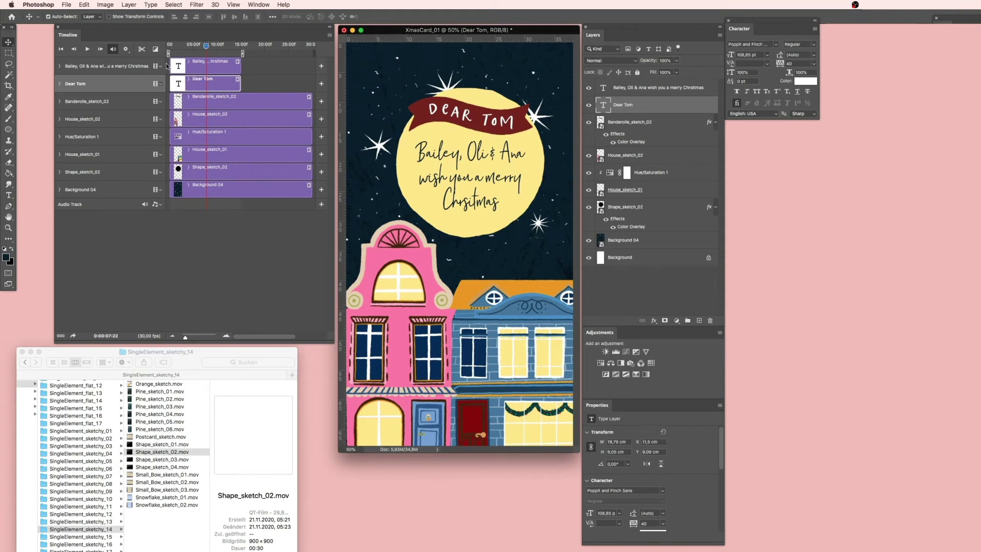
Step: Scrub the opening frames, then expand the greeting track's animatable properties
{"action": "left_click_drag", "start_coordinate": [206, 47], "coordinate": [169, 48]}
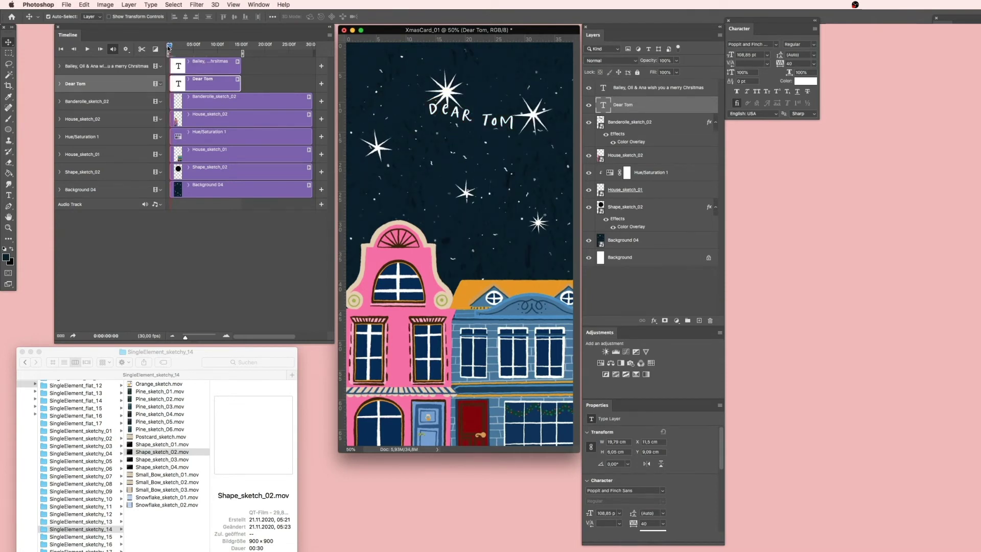
{"action": "left_click_drag", "start_coordinate": [169, 46], "coordinate": [175, 45]}
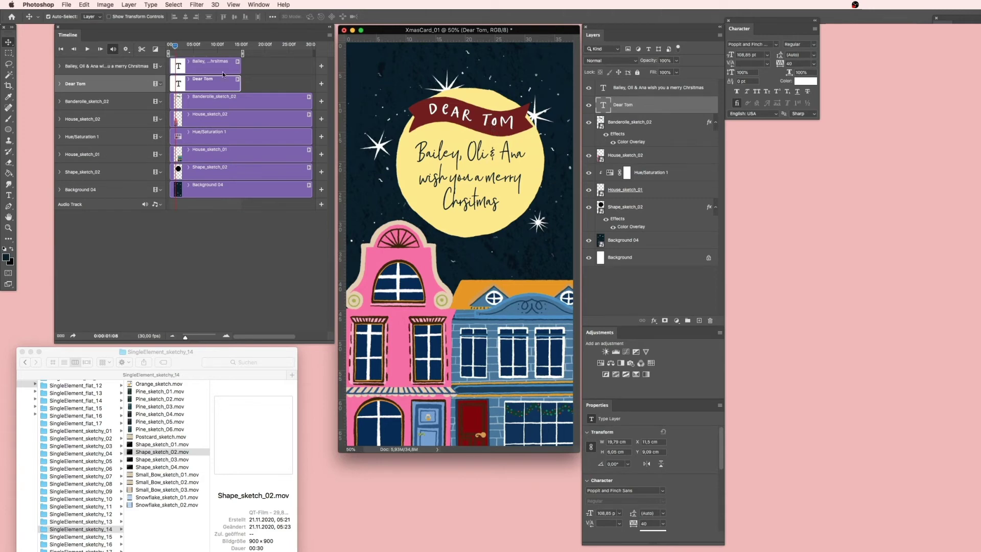
{"action": "left_click_drag", "start_coordinate": [174, 48], "coordinate": [168, 47]}
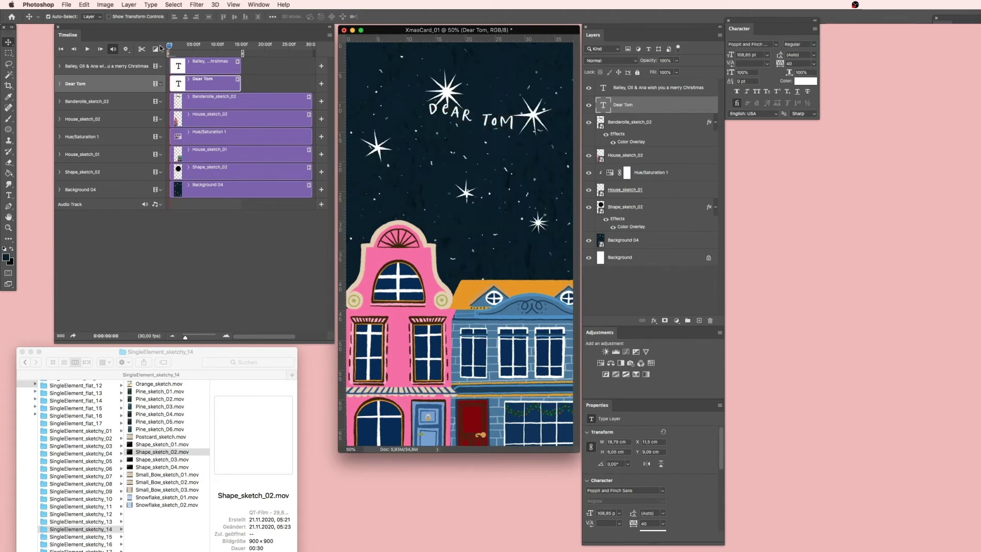
{"action": "left_click", "coordinate": [195, 66]}
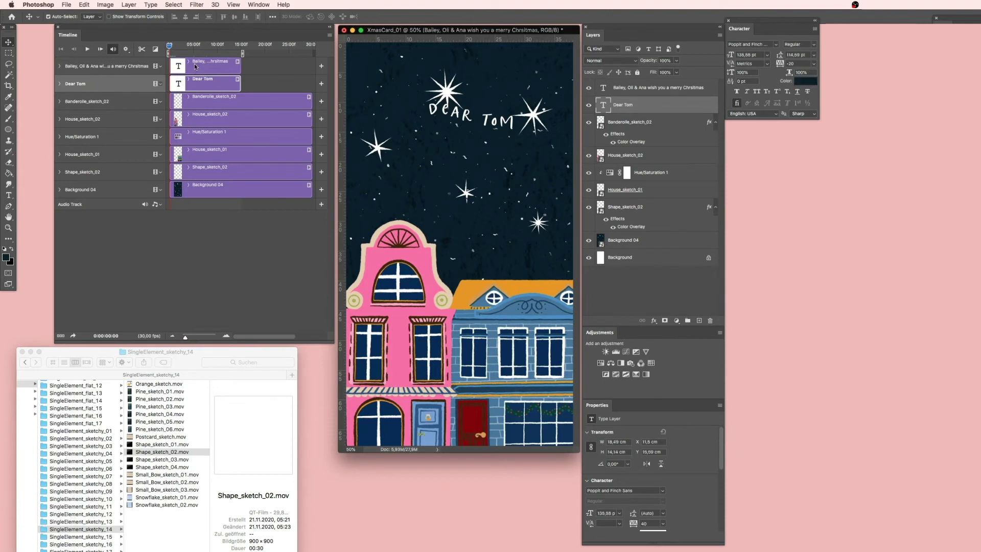
{"action": "left_click", "coordinate": [59, 67]}
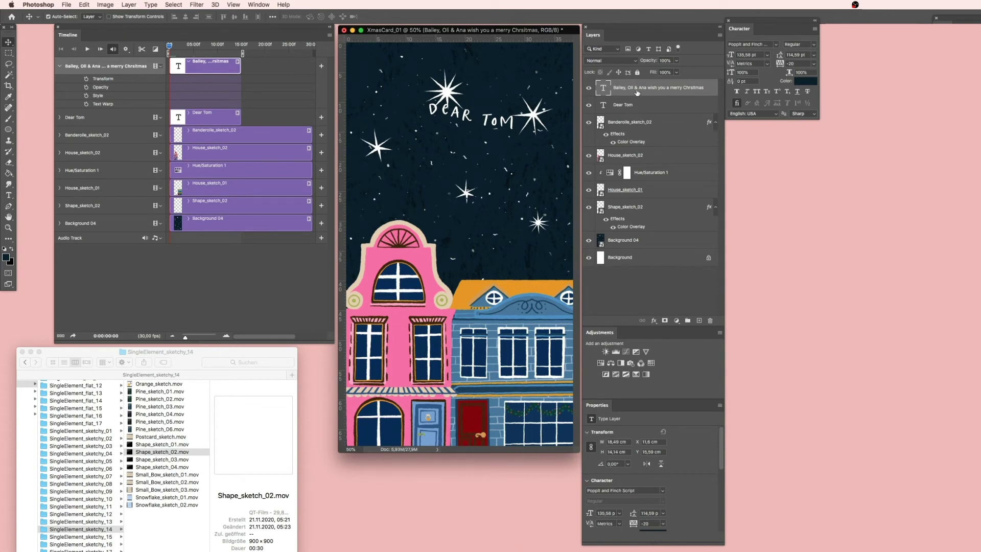
Step: Keyframe the greeting's Opacity from 0% to 100% a few frames in, then rewind to frame 0
{"action": "left_click", "coordinate": [677, 62]}
{"action": "left_click_drag", "start_coordinate": [677, 71], "coordinate": [638, 72]}
{"action": "left_click", "coordinate": [86, 88]}
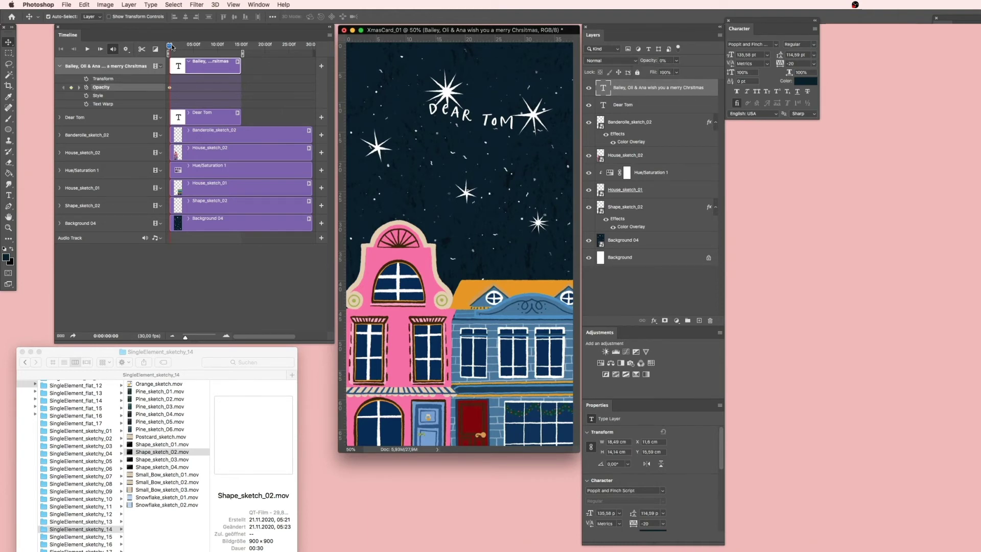
{"action": "left_click_drag", "start_coordinate": [169, 45], "coordinate": [172, 45]}
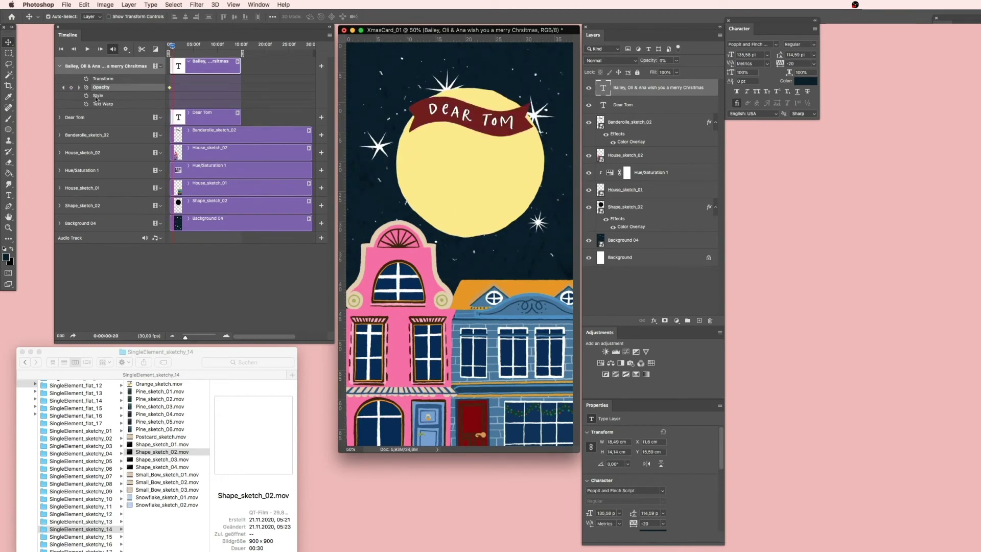
{"action": "left_click", "coordinate": [71, 88]}
{"action": "left_click_drag", "start_coordinate": [173, 50], "coordinate": [176, 47]}
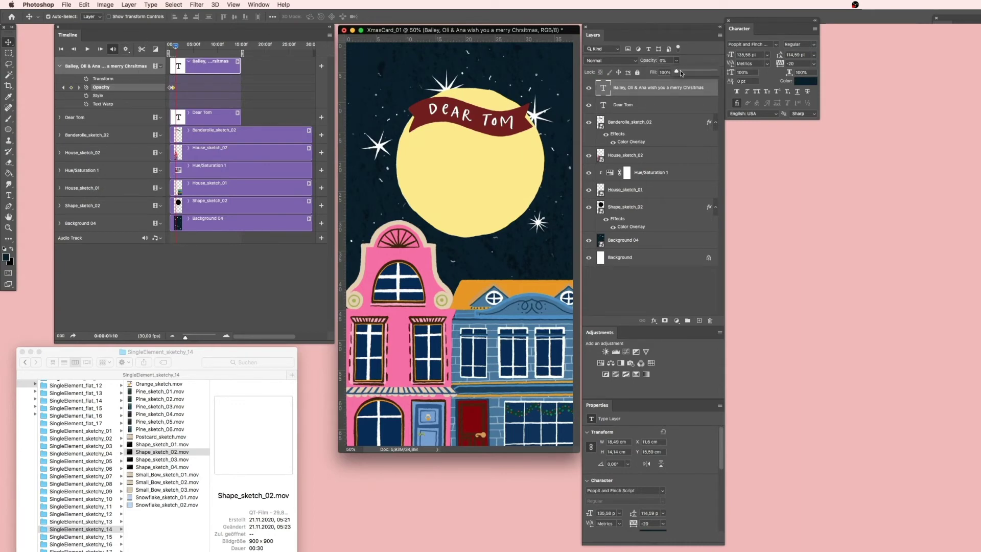
{"action": "left_click_drag", "start_coordinate": [678, 70], "coordinate": [716, 71]}
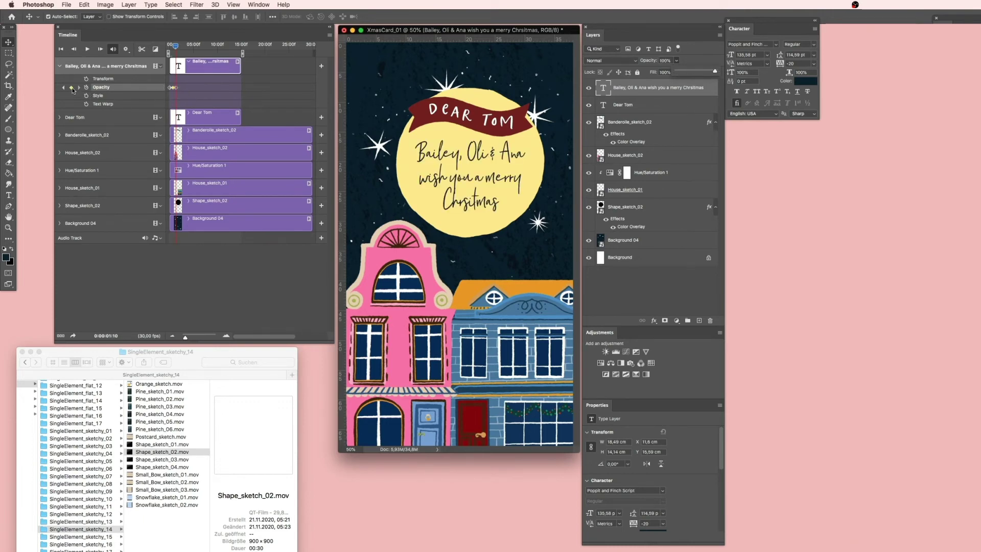
{"action": "left_click", "coordinate": [617, 298]}
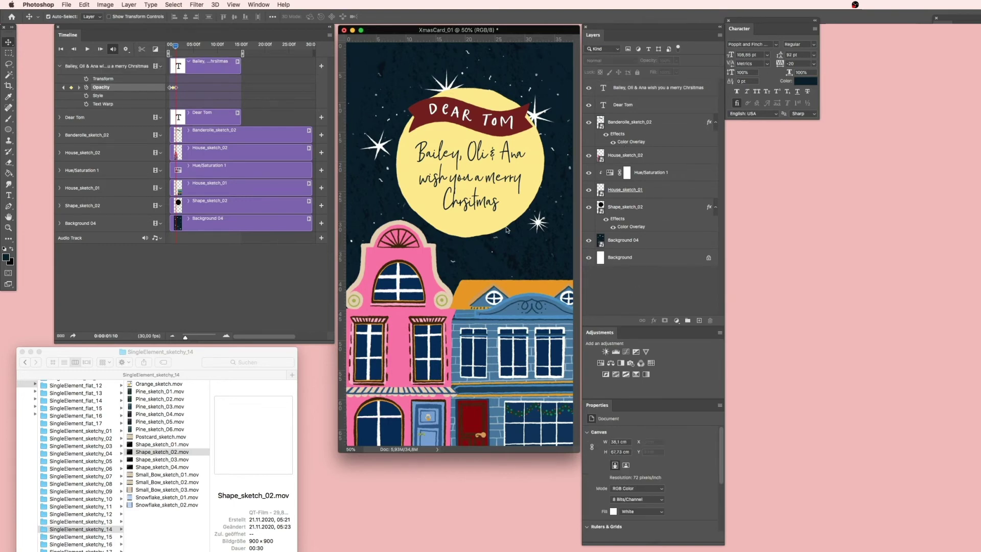
{"action": "left_click_drag", "start_coordinate": [175, 46], "coordinate": [163, 48]}
Step: Preview the animation, then render it through Export > Render Video as XmasCard_01.mp4
{"action": "left_click", "coordinate": [88, 50]}
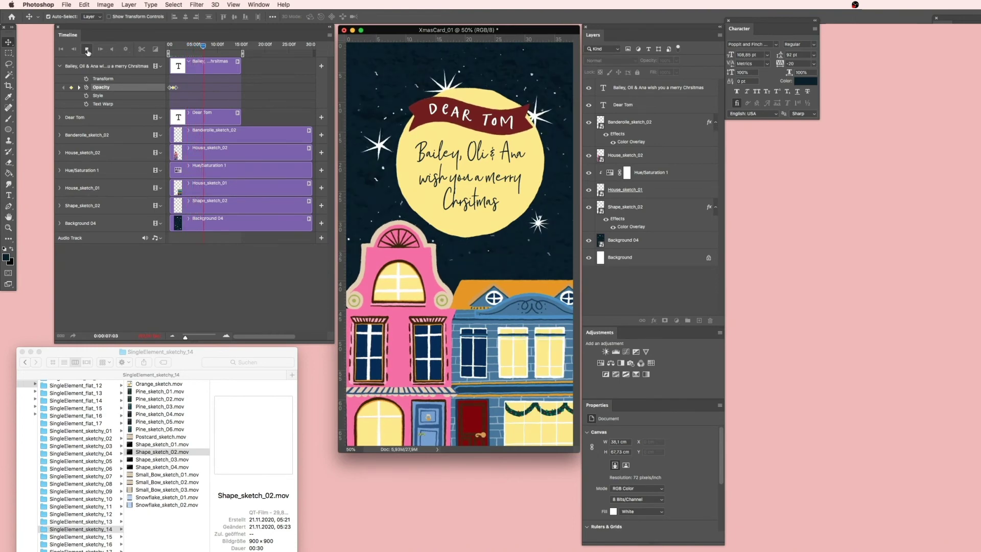
{"action": "left_click", "coordinate": [87, 50]}
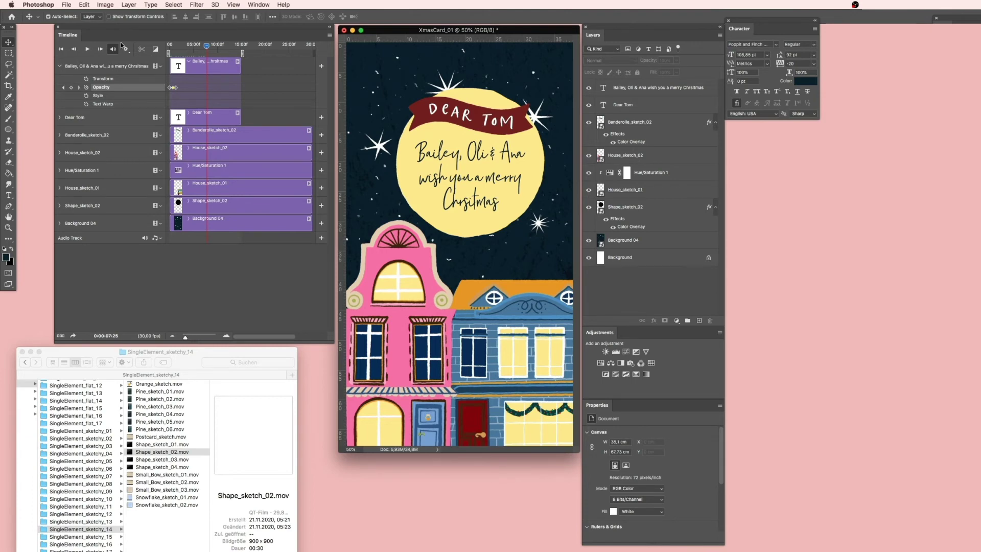
{"action": "left_click", "coordinate": [67, 5]}
{"action": "mouse_move", "coordinate": [106, 120]}
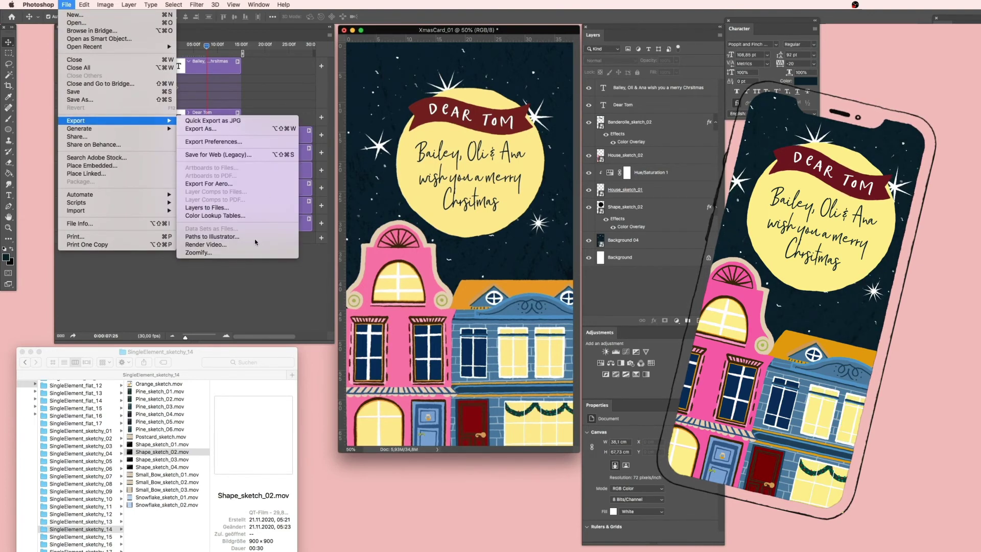
{"action": "left_click", "coordinate": [236, 244]}
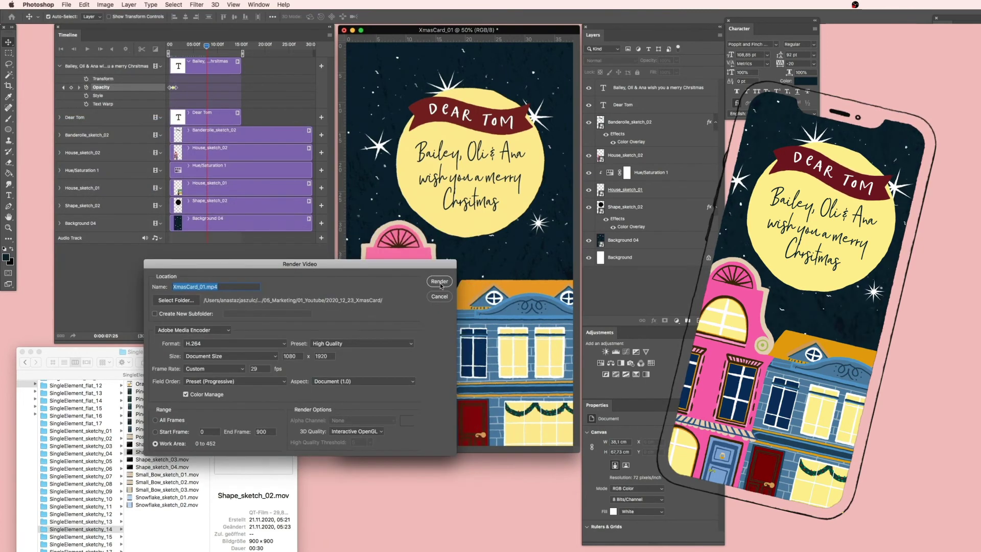
{"action": "left_click", "coordinate": [439, 281]}
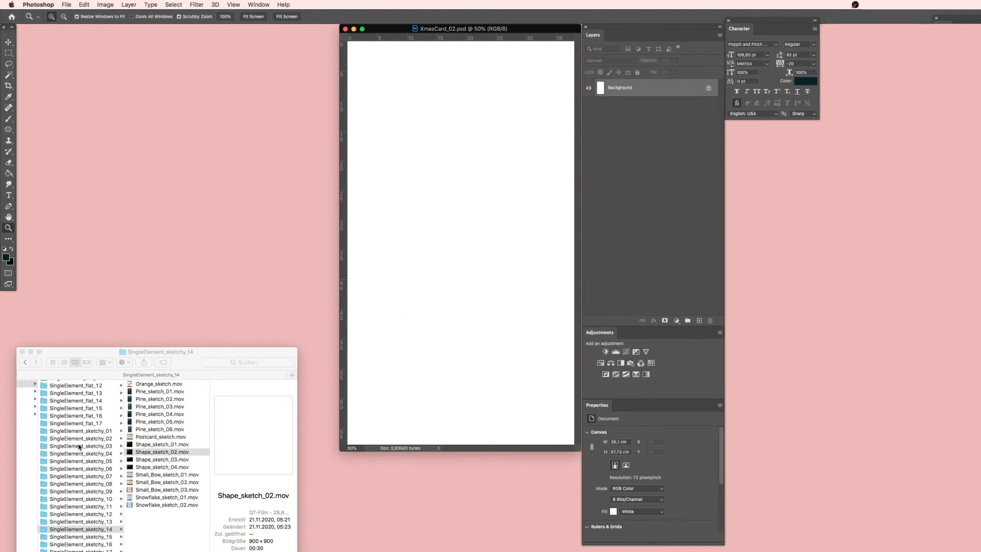
Step: Drag Landscape_sketch_01.mov from the Comp_sketchy_03 folder onto the card
{"action": "scroll", "coordinate": [79, 446], "scroll_direction": "up", "scroll_amount": 5}
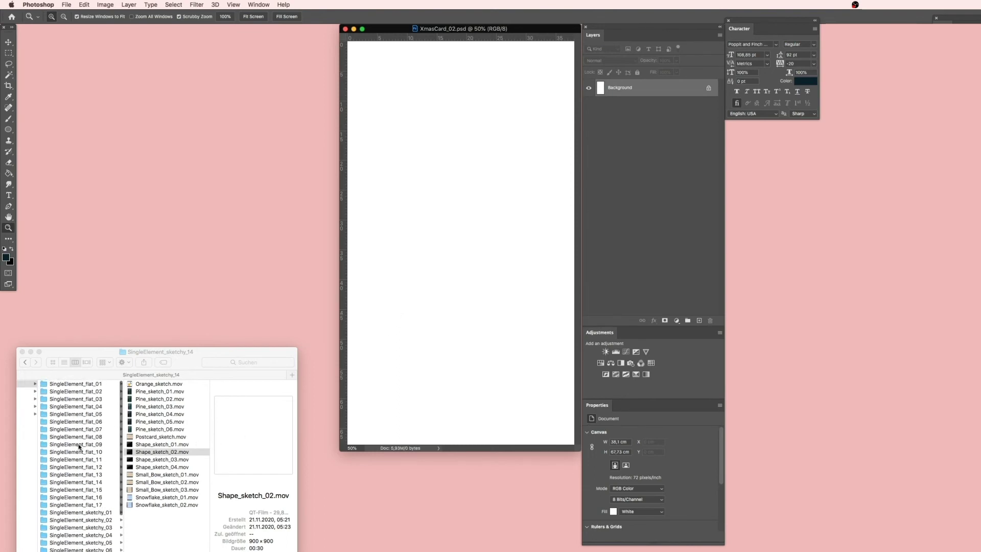
{"action": "scroll", "coordinate": [79, 447], "scroll_direction": "left", "scroll_amount": 5}
{"action": "left_click", "coordinate": [76, 395]}
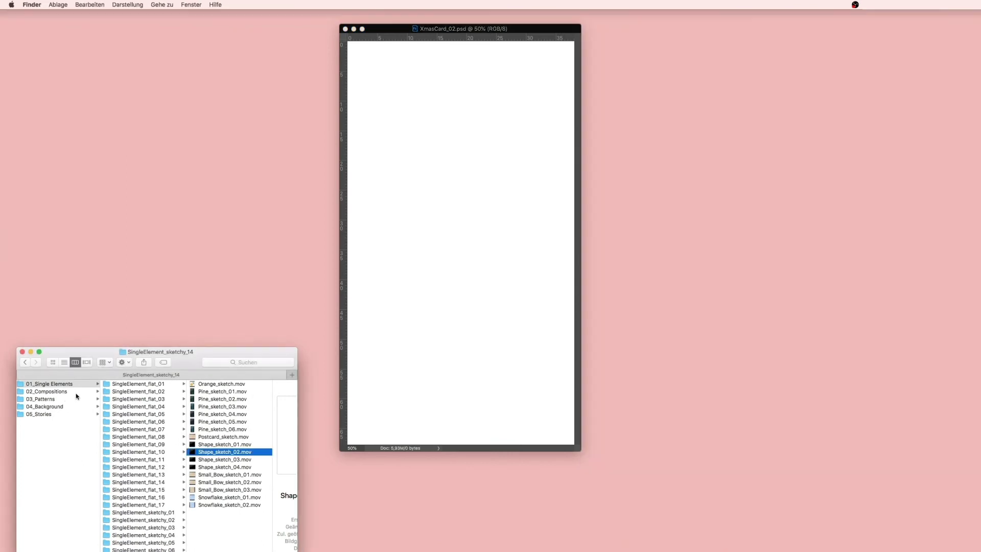
{"action": "left_click", "coordinate": [77, 392]}
{"action": "left_click", "coordinate": [151, 453]}
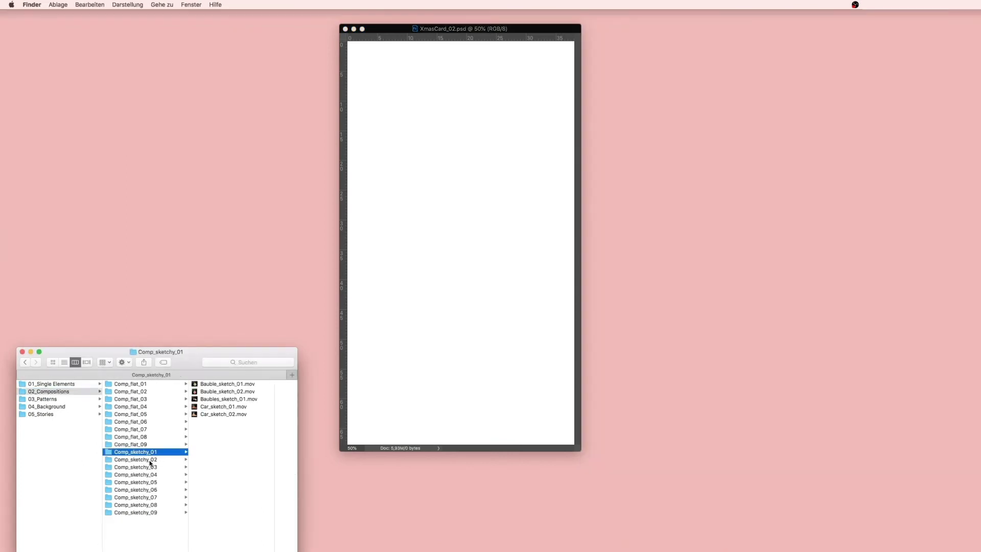
{"action": "left_click", "coordinate": [153, 461]}
{"action": "left_click", "coordinate": [160, 466]}
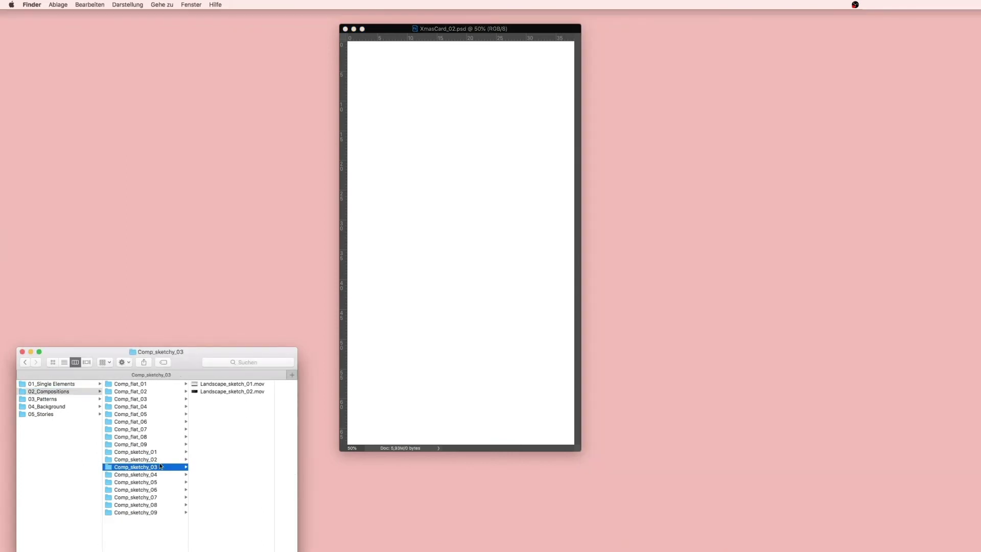
{"action": "left_click", "coordinate": [232, 388]}
{"action": "left_click_drag", "start_coordinate": [170, 384], "coordinate": [459, 251]}
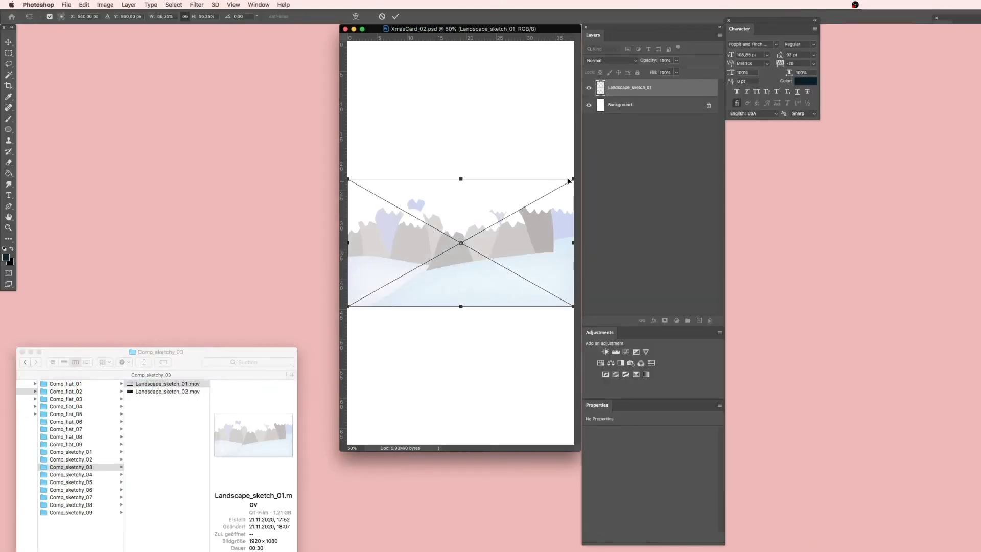
Step: Scale the landscape clip to about 114% so the snowy mountains fill the card's lower half
{"action": "left_click_drag", "start_coordinate": [573, 180], "coordinate": [746, 115]}
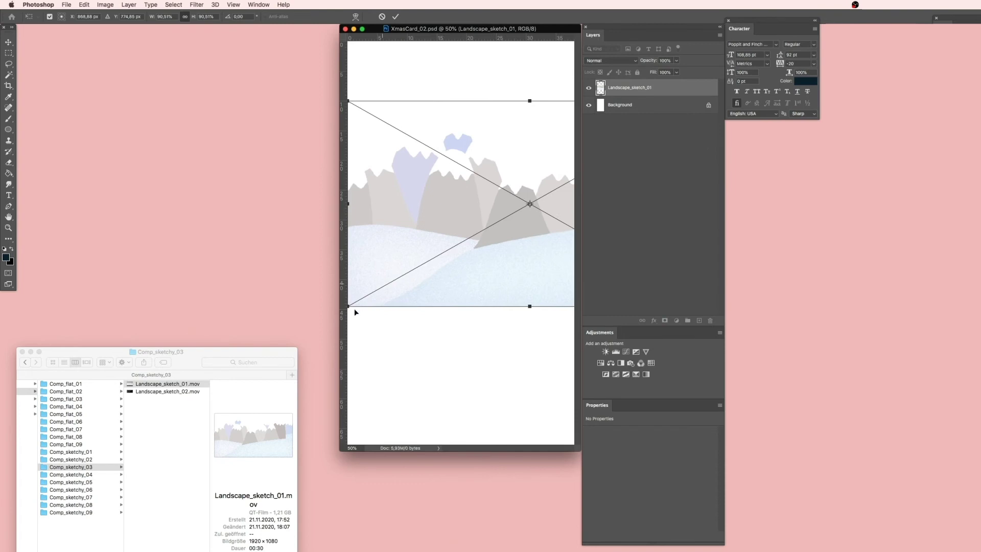
{"action": "left_click_drag", "start_coordinate": [347, 306], "coordinate": [321, 318]}
{"action": "left_click_drag", "start_coordinate": [485, 281], "coordinate": [350, 290]}
{"action": "left_click_drag", "start_coordinate": [473, 256], "coordinate": [413, 293]}
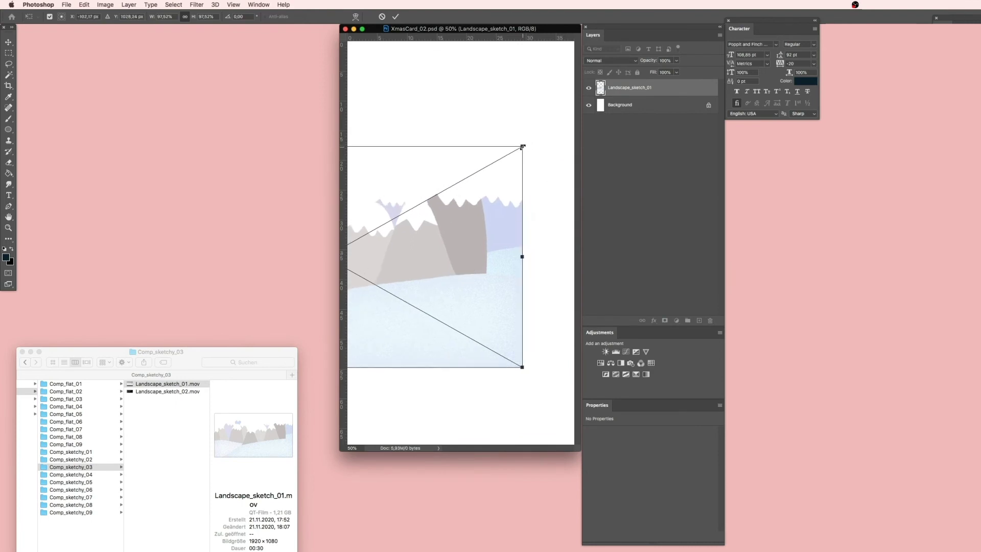
{"action": "left_click_drag", "start_coordinate": [522, 146], "coordinate": [569, 120]}
{"action": "left_click_drag", "start_coordinate": [459, 269], "coordinate": [507, 316]}
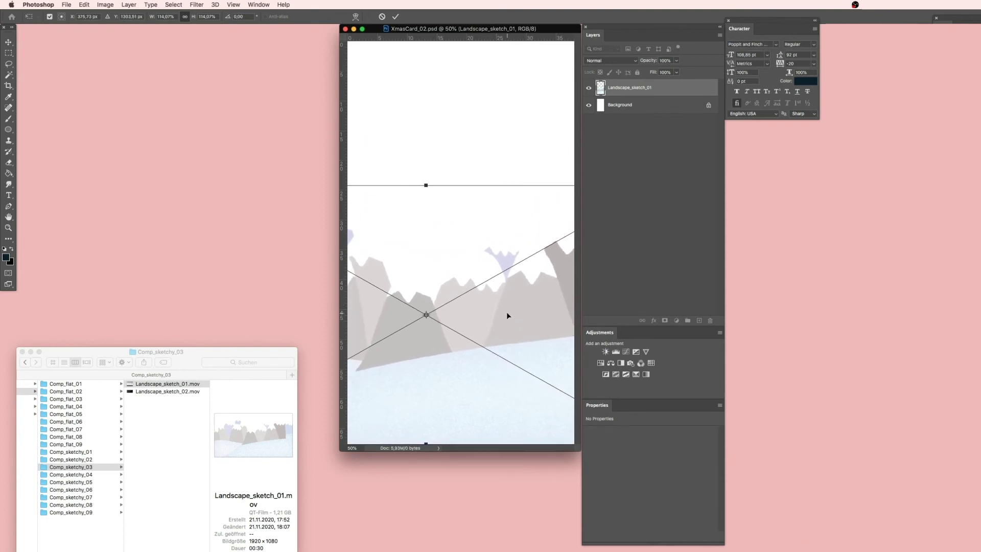
{"action": "key", "text": "Return"}
Step: With the Background layer selected, drop Background 01.mp4 from 04_Background onto the card
{"action": "key", "text": "z"}
{"action": "left_click", "coordinate": [699, 112]}
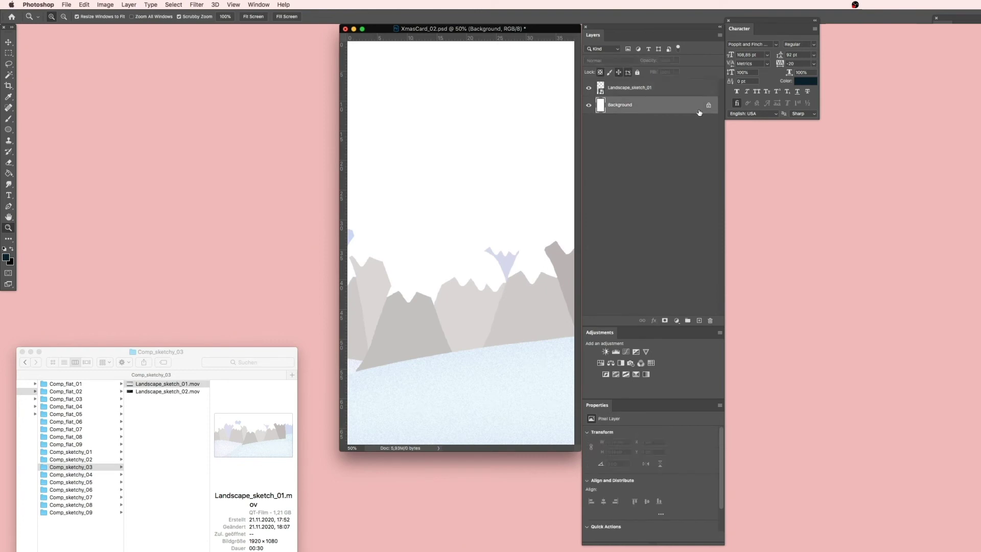
{"action": "scroll", "coordinate": [92, 404], "scroll_direction": "left", "scroll_amount": 3}
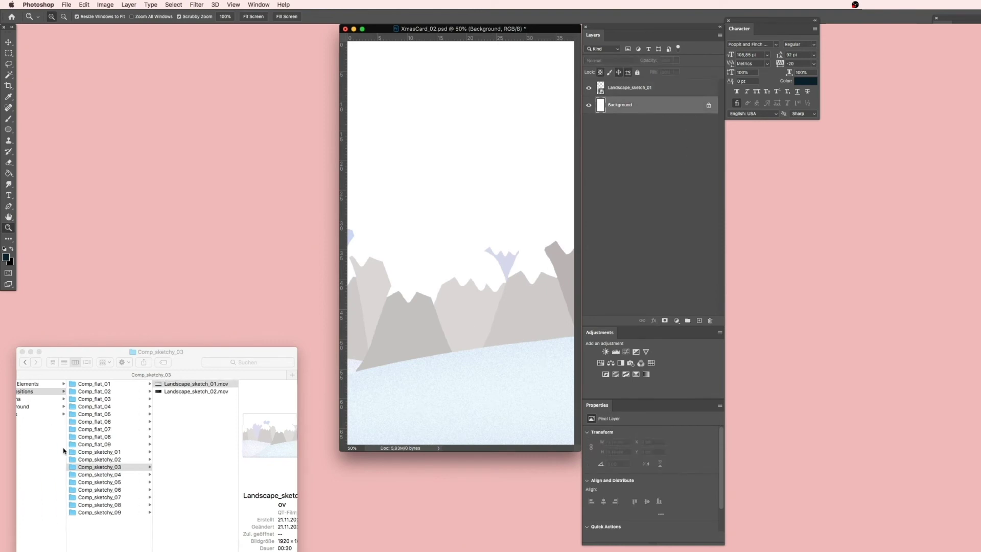
{"action": "left_click", "coordinate": [67, 406]}
{"action": "left_click", "coordinate": [69, 406]}
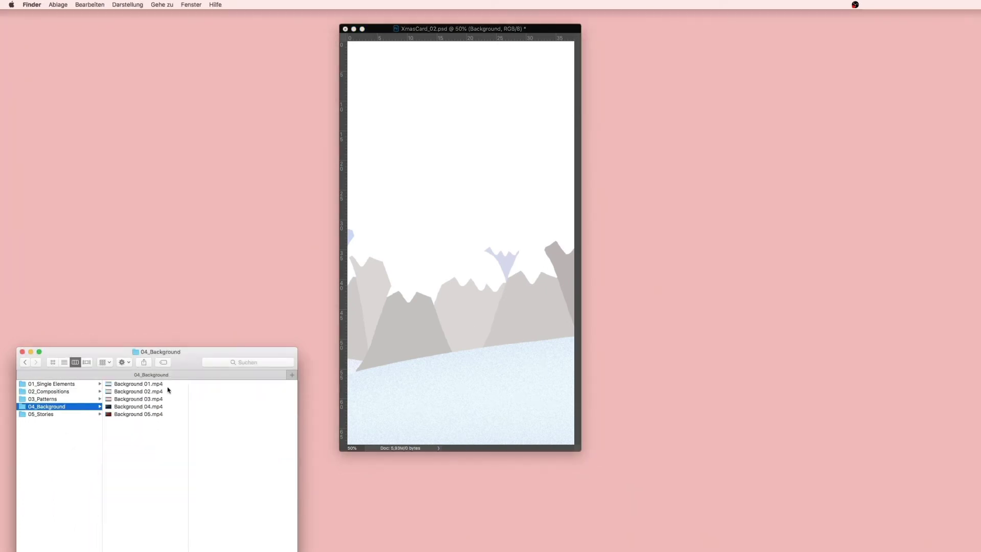
{"action": "left_click", "coordinate": [156, 385]}
{"action": "left_click_drag", "start_coordinate": [142, 386], "coordinate": [470, 289]}
Step: Rotate the background clip 90° and scale it to about 105% to fill the card
{"action": "left_click_drag", "start_coordinate": [484, 152], "coordinate": [544, 253]}
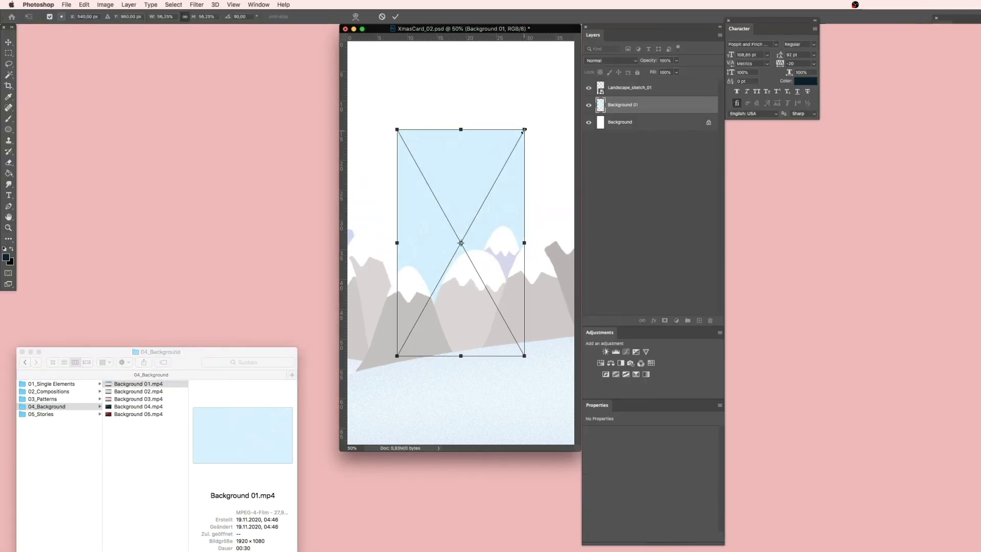
{"action": "left_click_drag", "start_coordinate": [524, 130], "coordinate": [575, 39]}
{"action": "left_click_drag", "start_coordinate": [396, 356], "coordinate": [325, 446]}
{"action": "key", "text": "Return"}
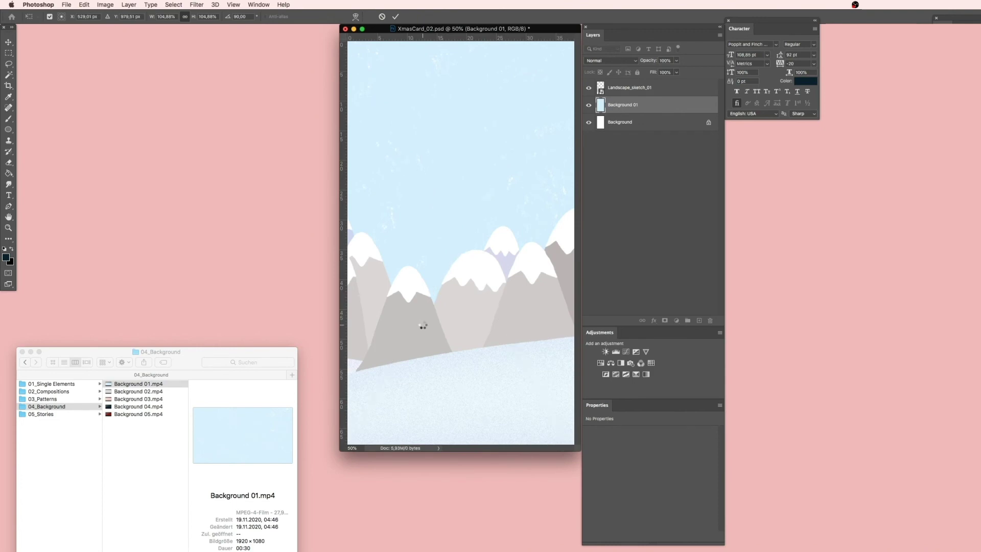
{"action": "key", "text": "z"}
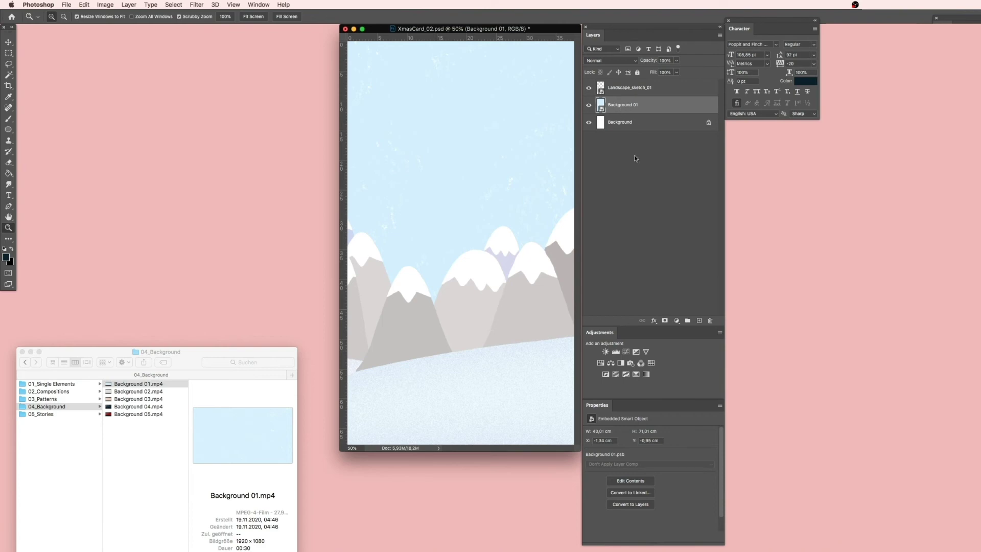
Step: Clip a Hue/Saturation layer to Background 01, setting Cyans saturation +29 and lightness -68
{"action": "left_click", "coordinate": [601, 363]}
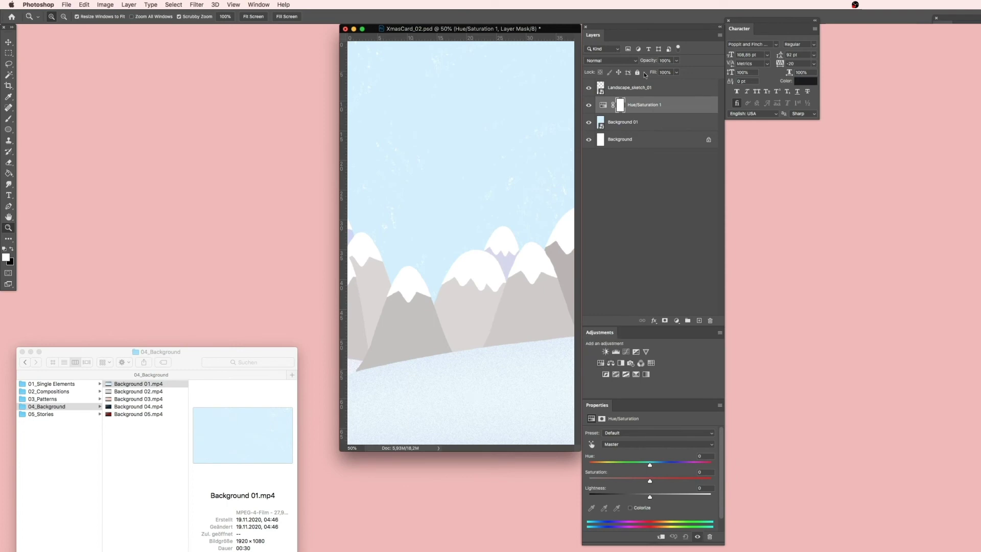
{"action": "key", "text": "alt"}
{"action": "left_click", "coordinate": [608, 113], "text": "alt"}
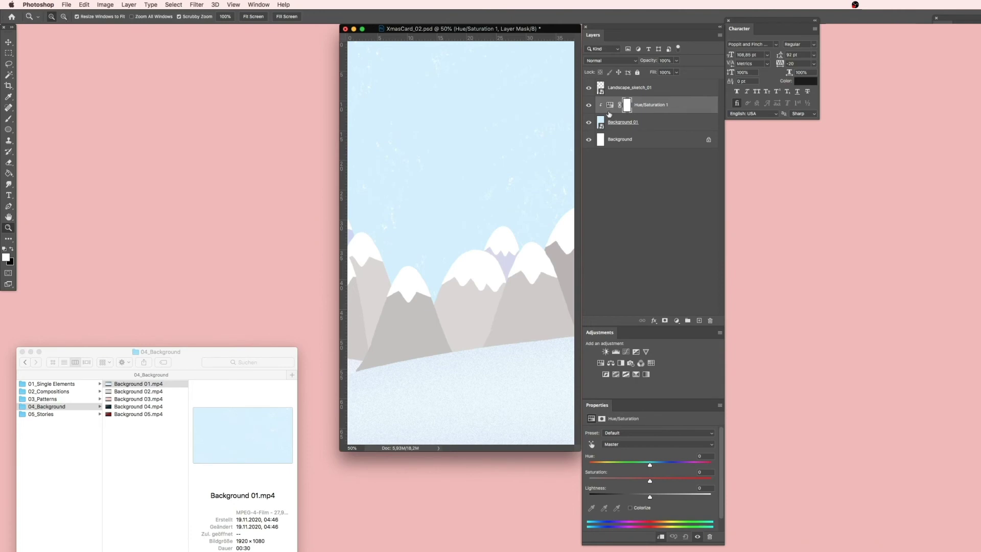
{"action": "left_click", "coordinate": [592, 444]}
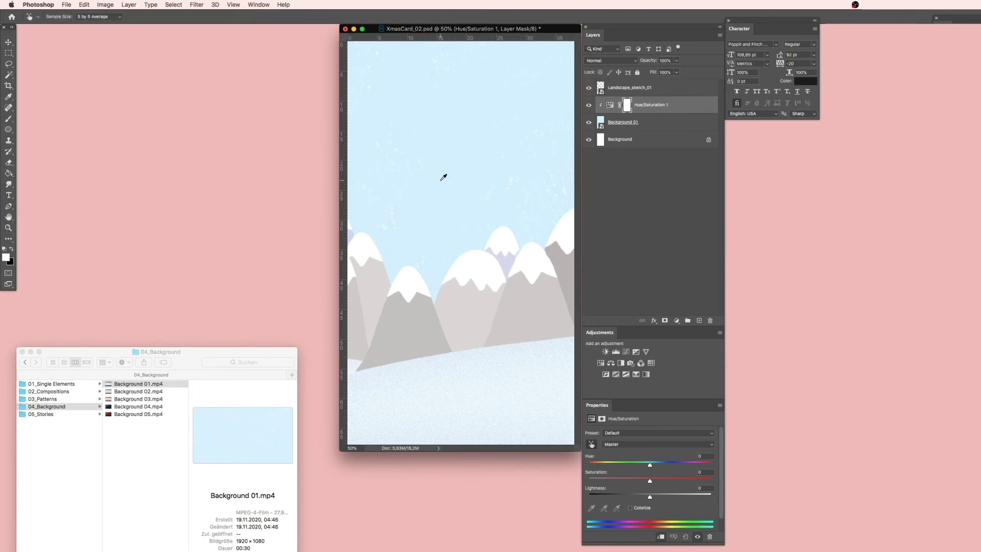
{"action": "mouse_move", "coordinate": [443, 177]}
{"action": "left_mouse_down"}
{"action": "mouse_move", "coordinate": [433, 183]}
{"action": "mouse_move", "coordinate": [449, 184]}
{"action": "left_mouse_up"}
{"action": "mouse_move", "coordinate": [649, 465]}
{"action": "left_mouse_down"}
{"action": "mouse_move", "coordinate": [623, 465]}
{"action": "mouse_move", "coordinate": [664, 466]}
{"action": "mouse_move", "coordinate": [625, 466]}
{"action": "mouse_move", "coordinate": [650, 466]}
{"action": "left_mouse_up"}
{"action": "left_click_drag", "start_coordinate": [650, 498], "coordinate": [608, 497]}
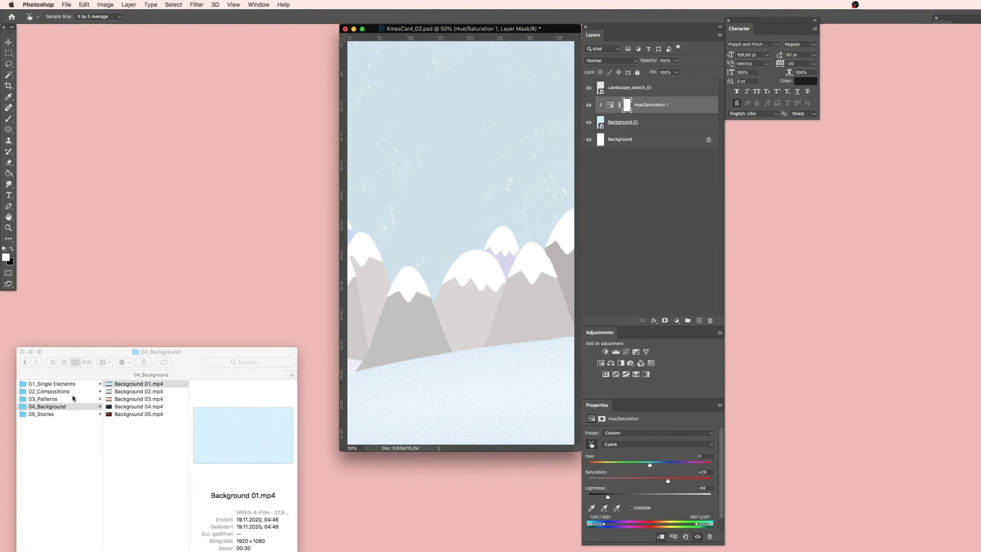
{"action": "left_click", "coordinate": [93, 384]}
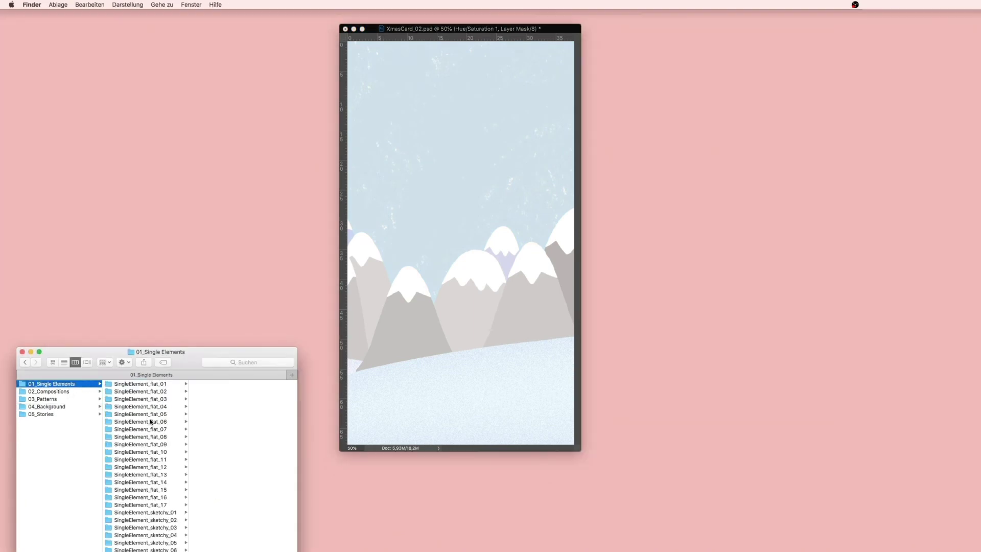
Step: Place HouseInWoods_sketch.mov on the card, scaled to about 51% at the lower left
{"action": "scroll", "coordinate": [151, 422], "scroll_direction": "down", "scroll_amount": 5}
{"action": "left_click", "coordinate": [158, 448]}
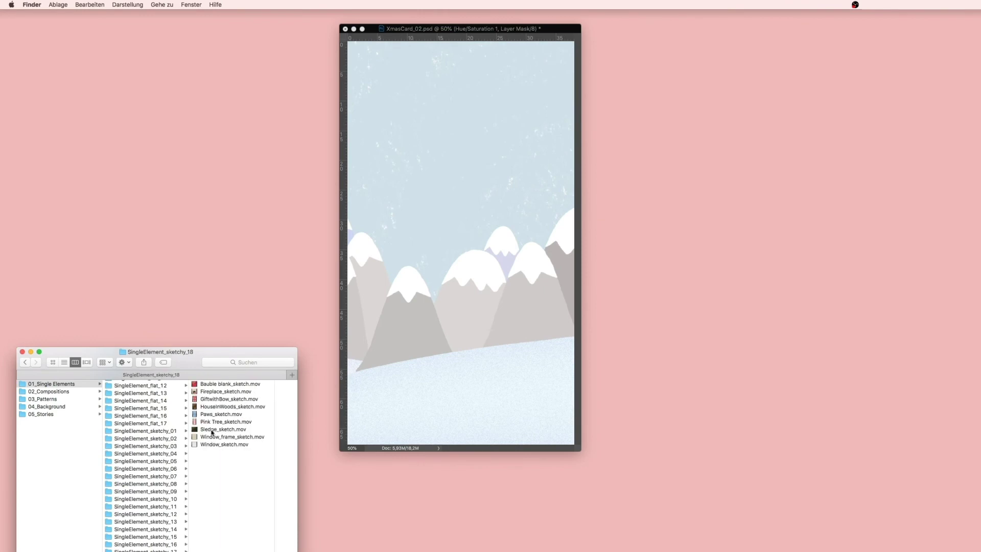
{"action": "left_click", "coordinate": [212, 407]}
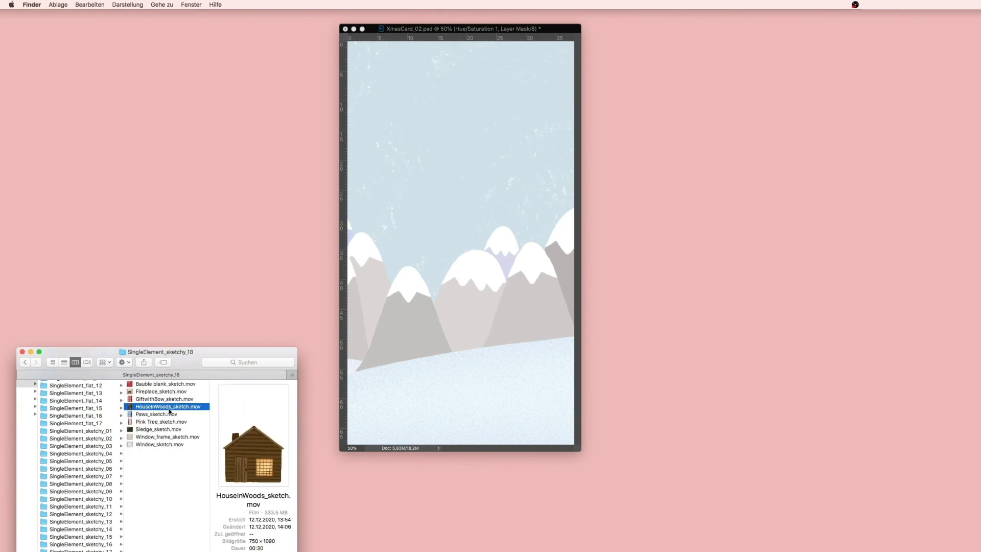
{"action": "left_click_drag", "start_coordinate": [171, 408], "coordinate": [467, 307]}
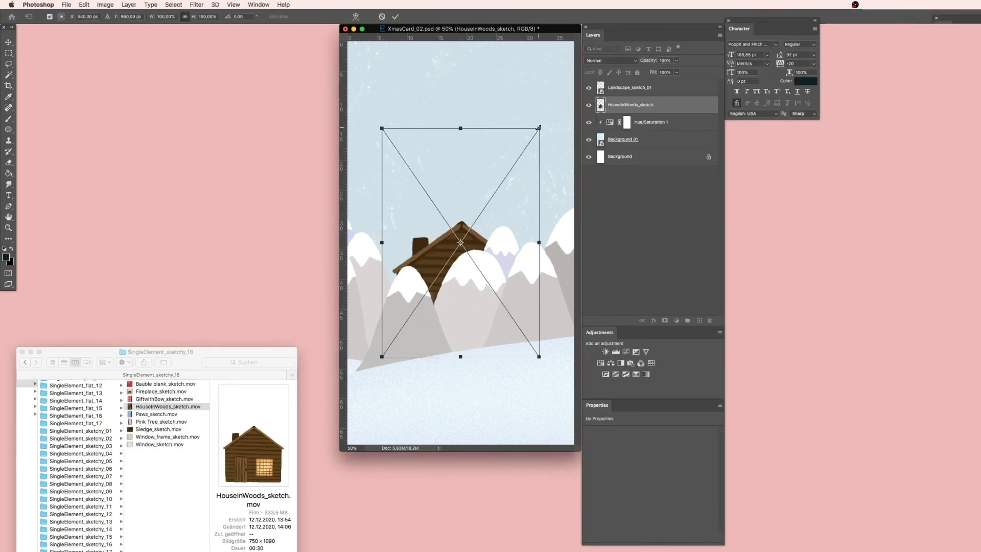
{"action": "left_click_drag", "start_coordinate": [541, 128], "coordinate": [448, 256]}
{"action": "mouse_move", "coordinate": [425, 309]}
{"action": "left_mouse_down"}
{"action": "mouse_move", "coordinate": [451, 243]}
{"action": "mouse_move", "coordinate": [424, 311]}
{"action": "left_mouse_up"}
{"action": "key", "text": "Return"}
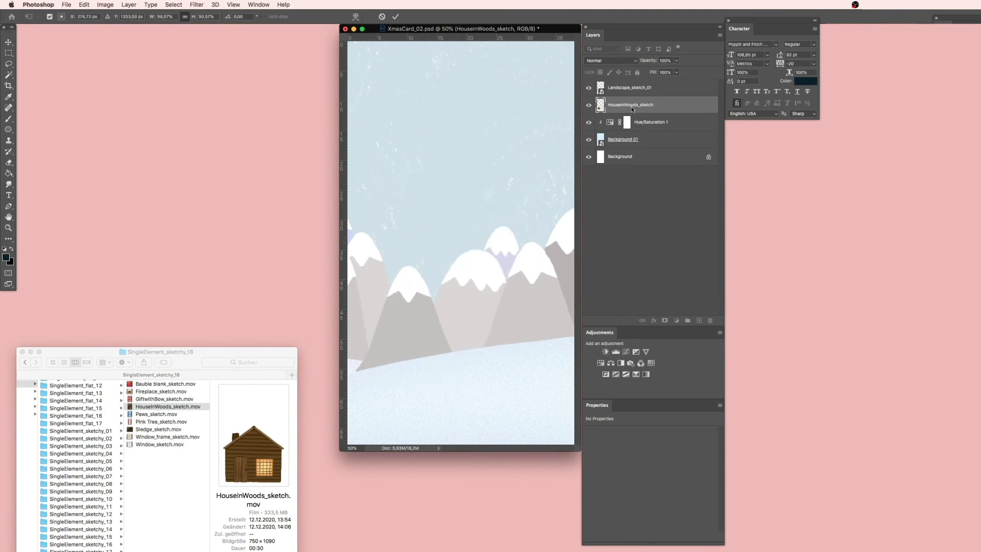
Step: Move the HouseInWoods_sketch layer above Landscape_sketch_01 in the stack
{"action": "left_click_drag", "start_coordinate": [634, 107], "coordinate": [629, 84]}
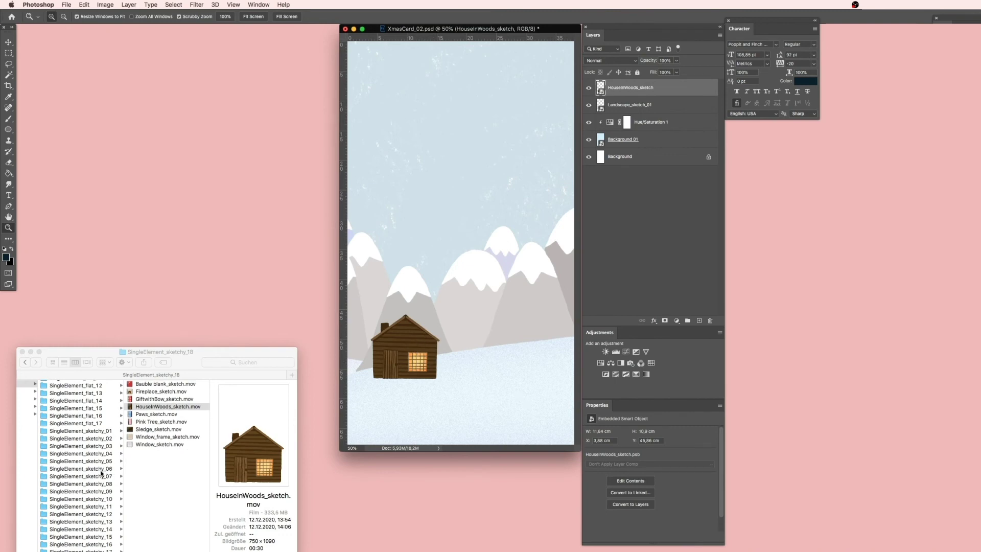
{"action": "scroll", "coordinate": [104, 482], "scroll_direction": "left", "scroll_amount": 2}
{"action": "left_click", "coordinate": [99, 540]}
{"action": "left_click", "coordinate": [121, 543]}
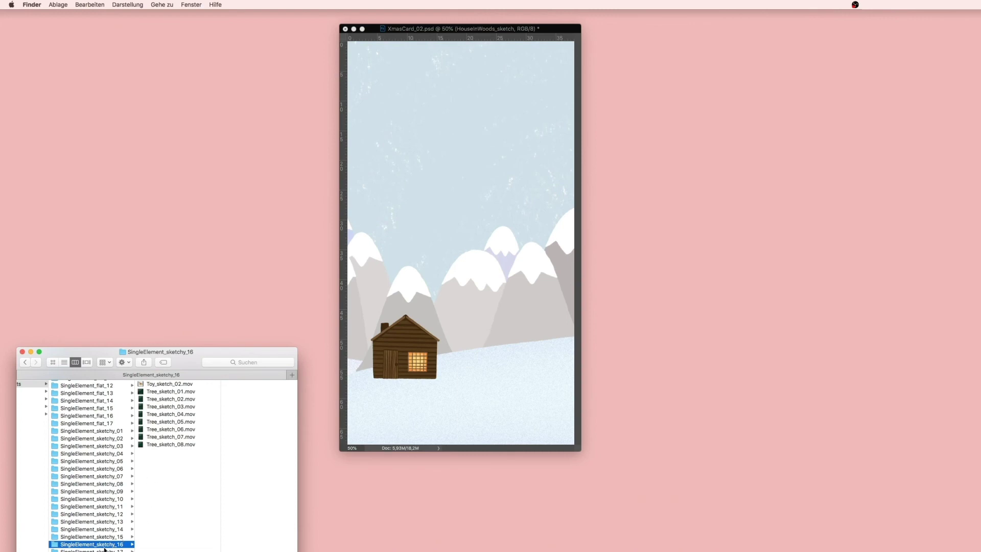
Step: Place Pine_sketch_03.mov from SingleElement_sketchy_13 onto the slope at about 73% size
{"action": "left_click", "coordinate": [105, 491]}
{"action": "key", "text": "Down"}
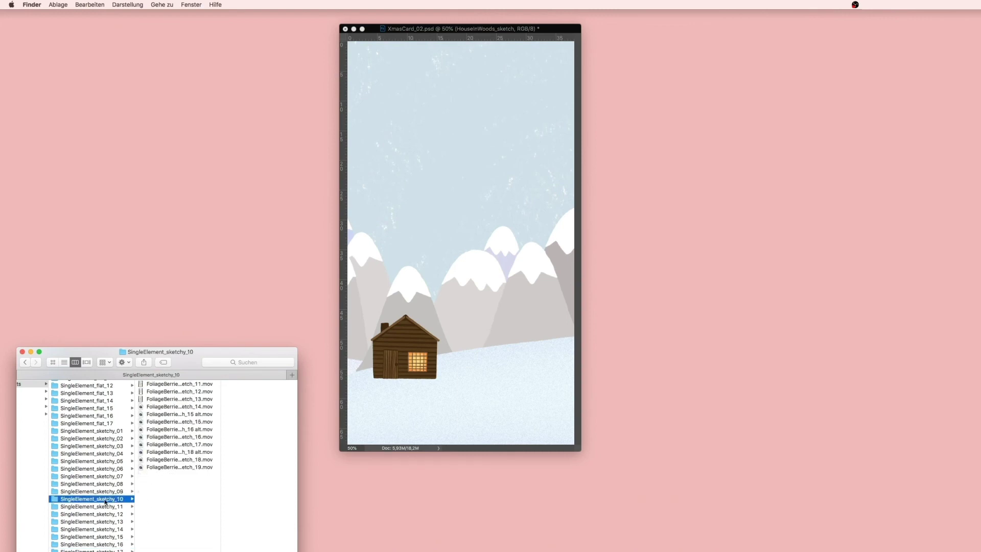
{"action": "key", "text": "Down"}
{"action": "key", "text": "Down"}
{"action": "key", "text": "Down"}
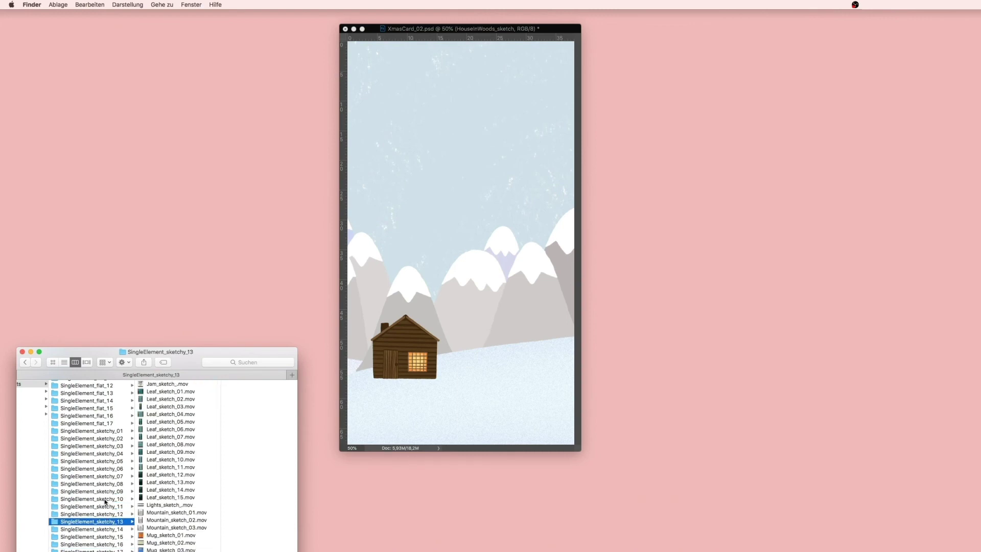
{"action": "key", "text": "Down"}
{"action": "left_click", "coordinate": [189, 407]}
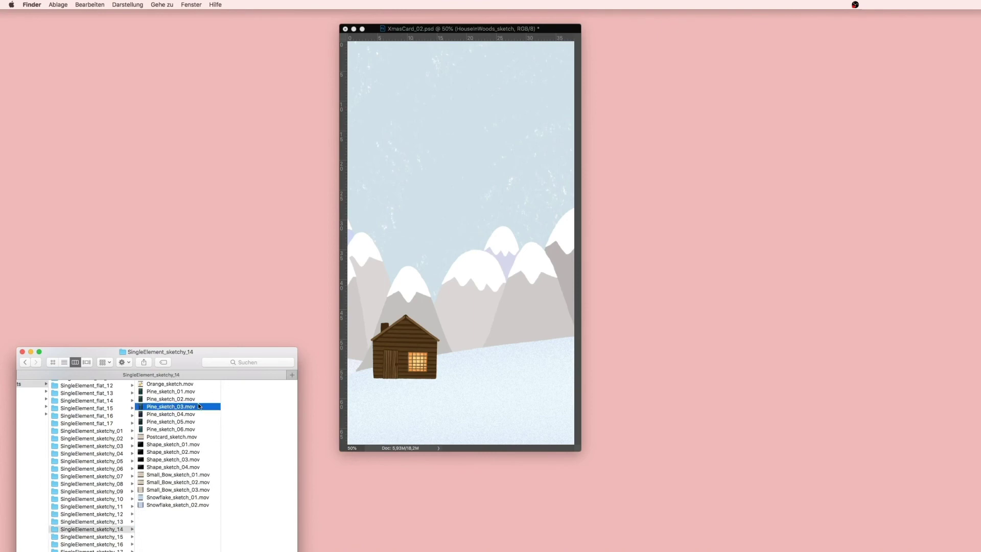
{"action": "left_click_drag", "start_coordinate": [472, 339], "coordinate": [472, 338]}
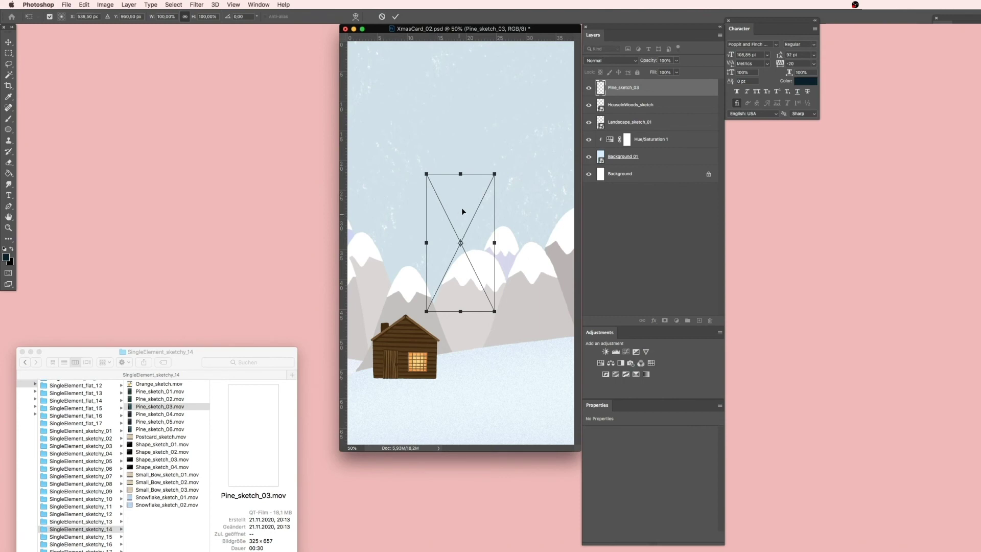
{"action": "left_click_drag", "start_coordinate": [494, 174], "coordinate": [540, 291]}
{"action": "key", "text": "Return"}
Step: Place Pine_sketch_05.mov on the slope, slightly resized and shifted down-right
{"action": "left_click", "coordinate": [324, 397]}
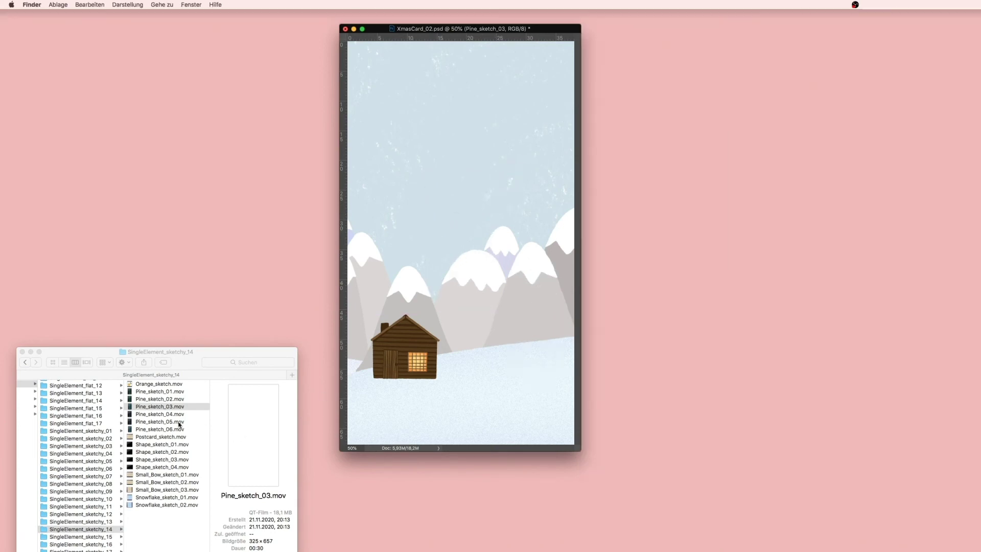
{"action": "left_click", "coordinate": [146, 421]}
{"action": "left_click_drag", "start_coordinate": [146, 422], "coordinate": [498, 326]}
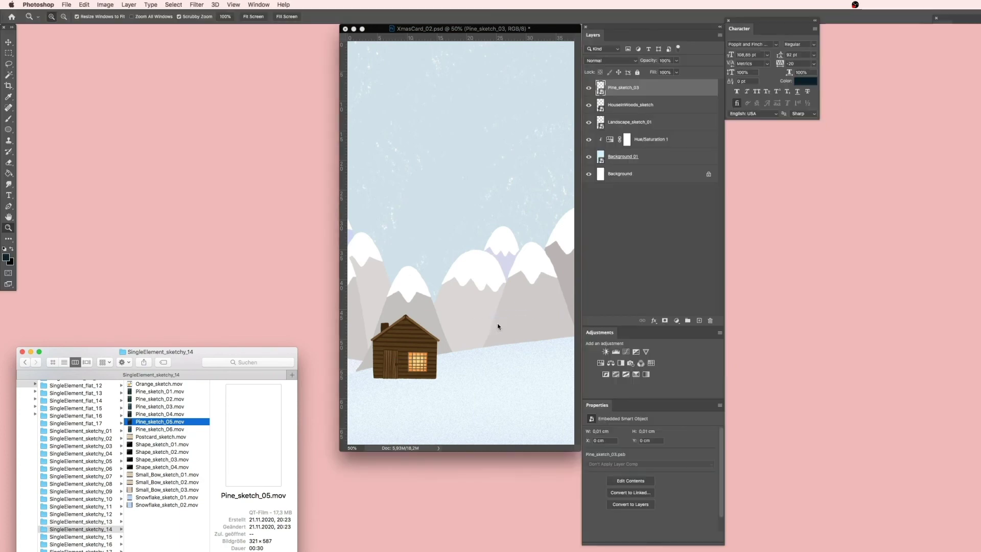
{"action": "left_click_drag", "start_coordinate": [478, 199], "coordinate": [537, 263]}
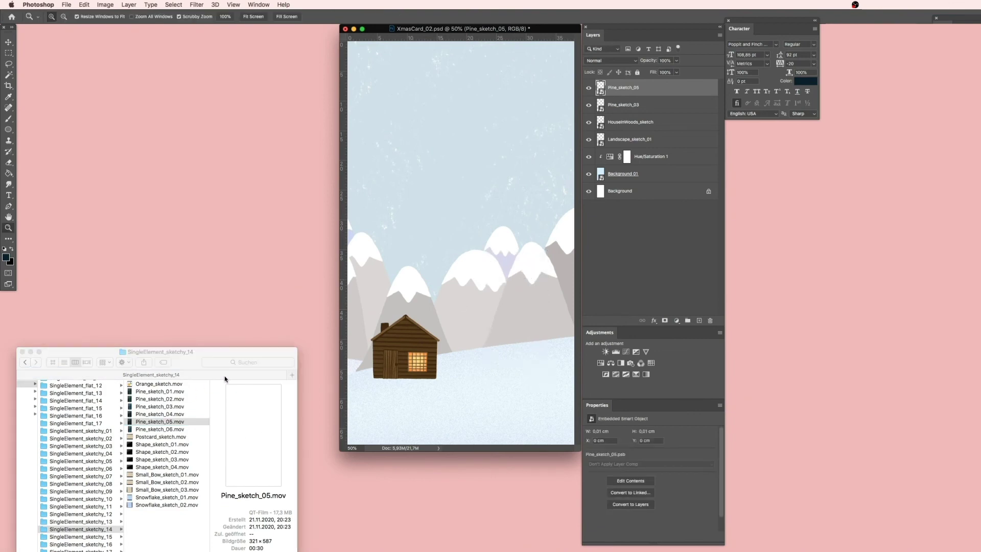
{"action": "scroll", "coordinate": [128, 422], "scroll_direction": "left", "scroll_amount": 4}
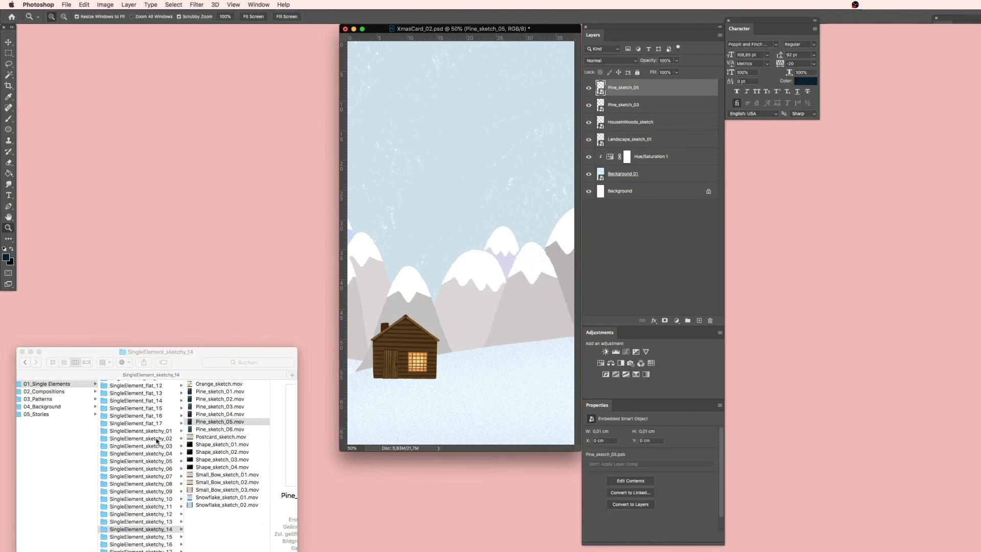
Step: Place Snowflake_sketch_01.mov, shrunk small, in the top-left of the sky
{"action": "left_click", "coordinate": [236, 500]}
{"action": "left_click", "coordinate": [201, 498]}
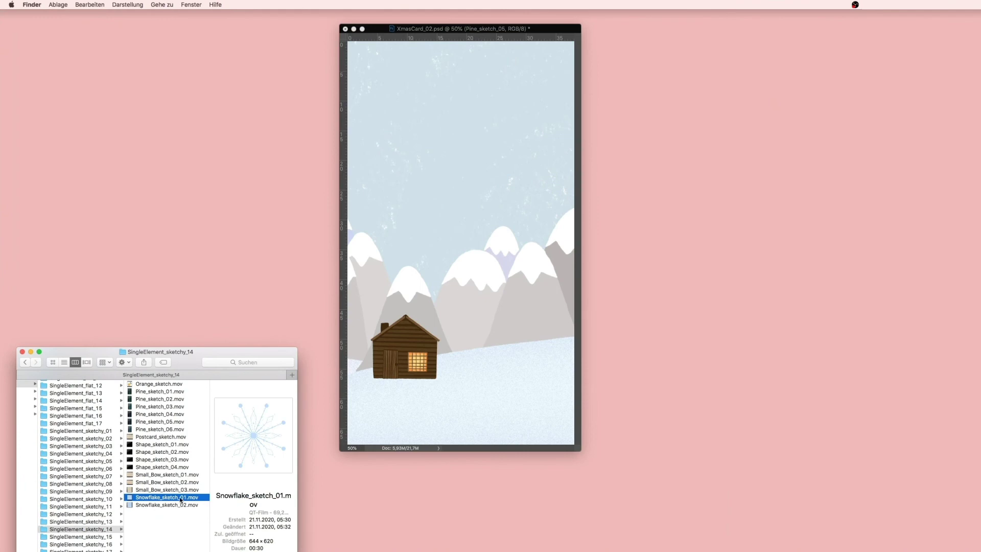
{"action": "left_click_drag", "start_coordinate": [166, 496], "coordinate": [449, 291]}
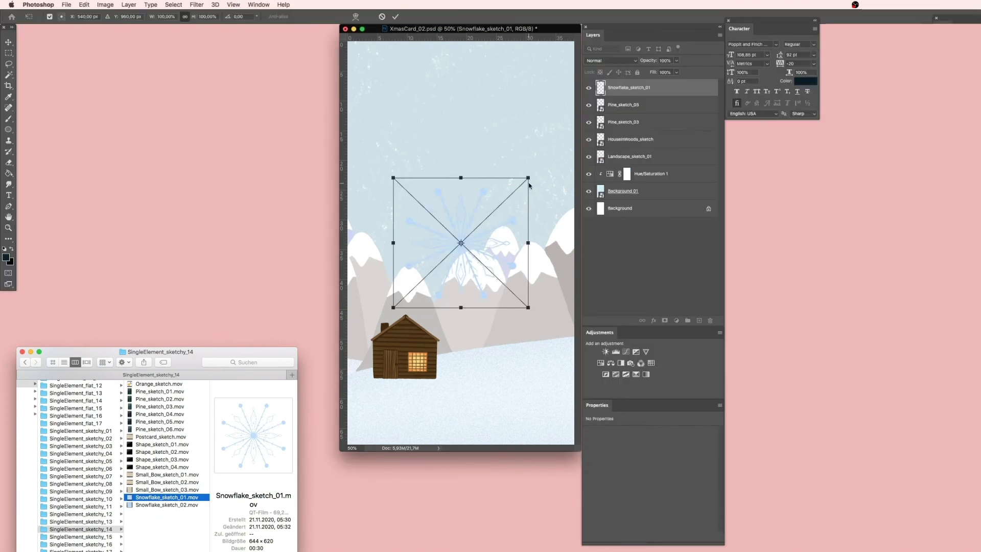
{"action": "left_click_drag", "start_coordinate": [523, 181], "coordinate": [404, 81]}
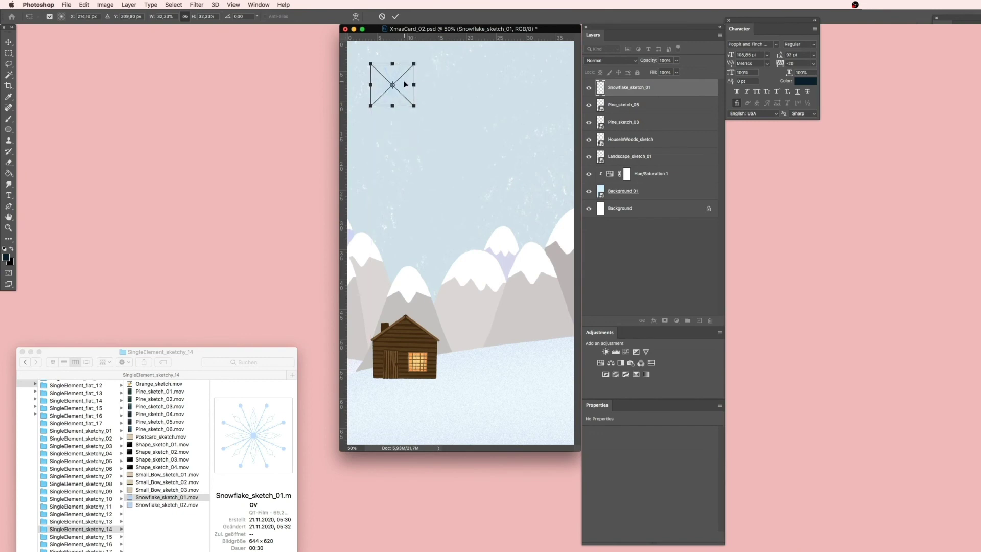
{"action": "key", "text": "Return"}
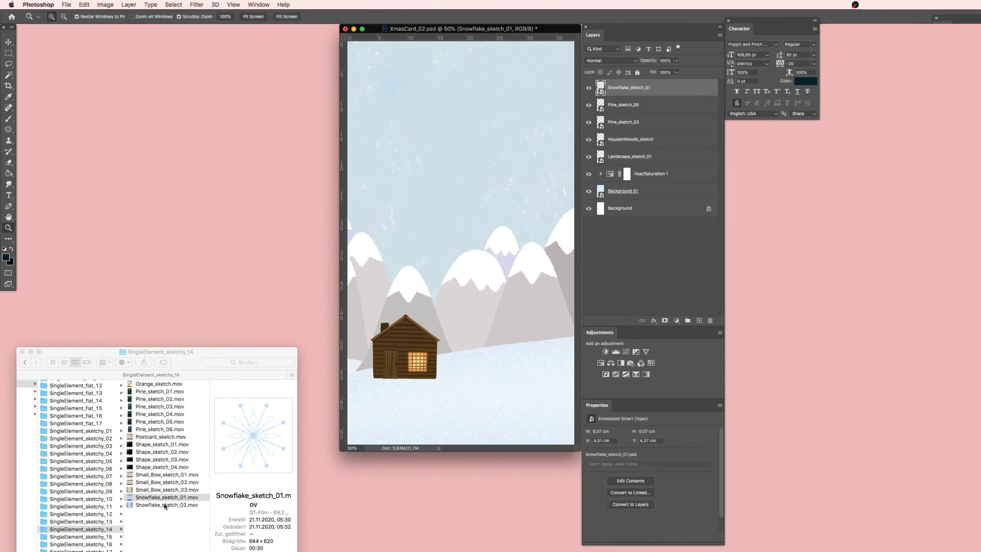
Step: Place Snowflake_sketch_02.mov, shrunk, in the sky right of centre
{"action": "left_click", "coordinate": [165, 506]}
{"action": "left_click_drag", "start_coordinate": [153, 506], "coordinate": [471, 208]}
{"action": "left_click_drag", "start_coordinate": [529, 175], "coordinate": [546, 189]}
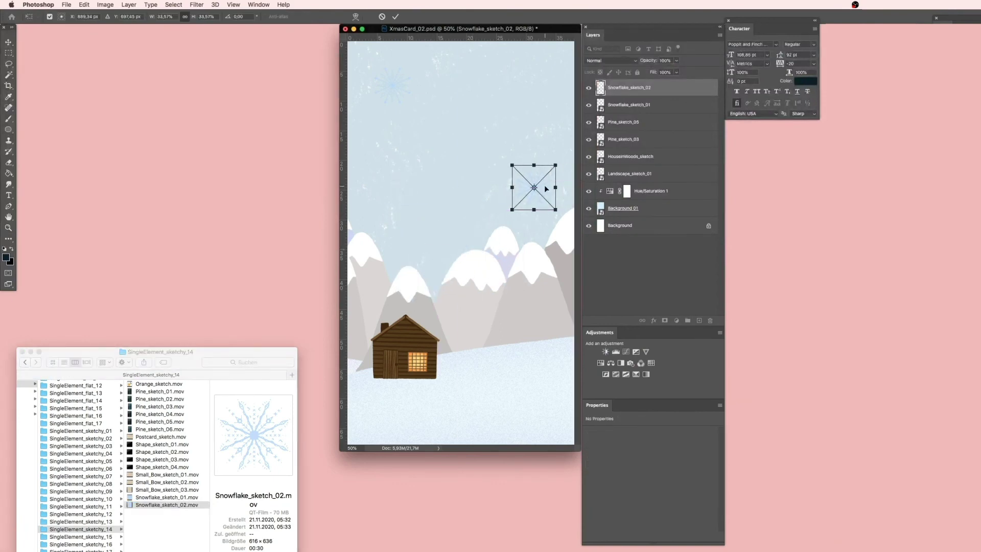
{"action": "key", "text": "Return"}
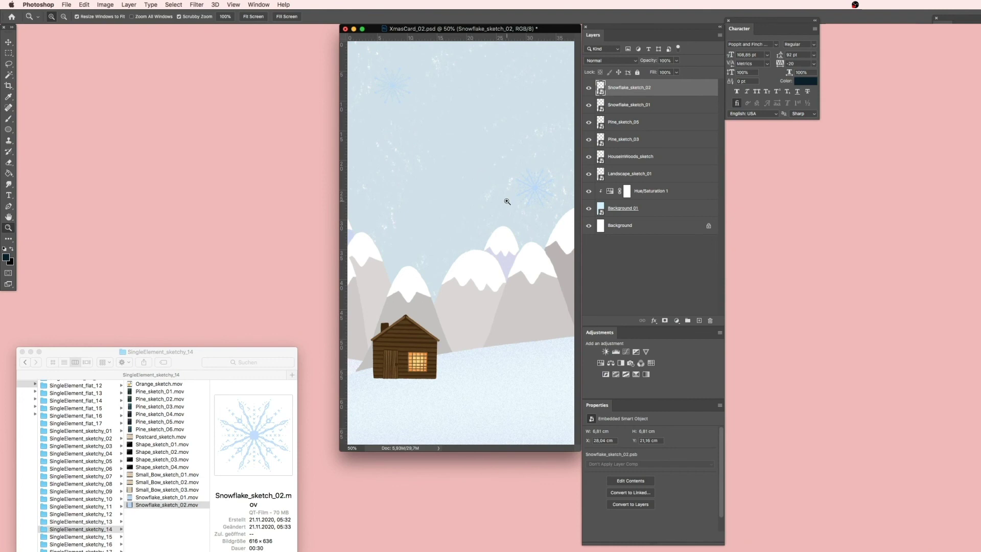
{"action": "left_click", "coordinate": [654, 320]}
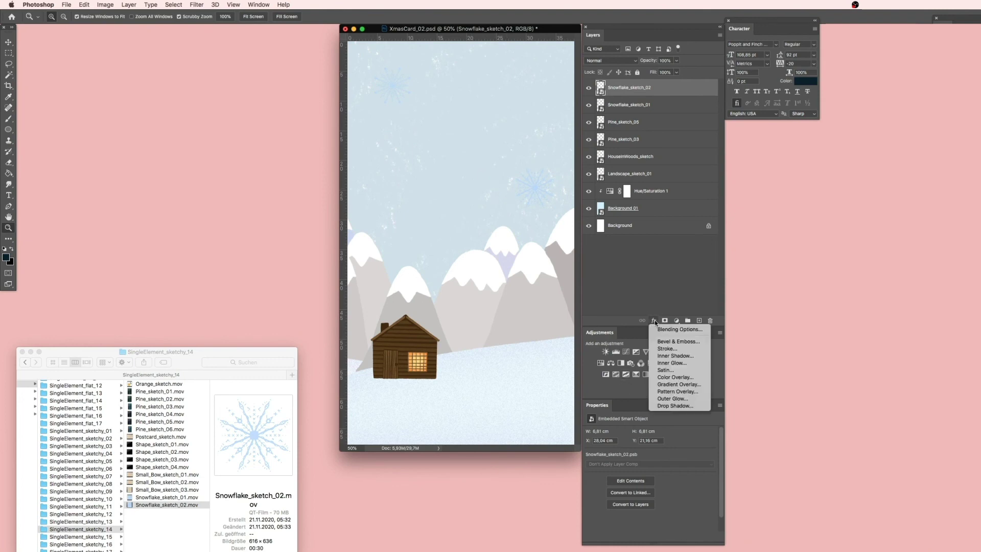
Step: Give the second snowflake layer a white Color Overlay
{"action": "left_click", "coordinate": [676, 377]}
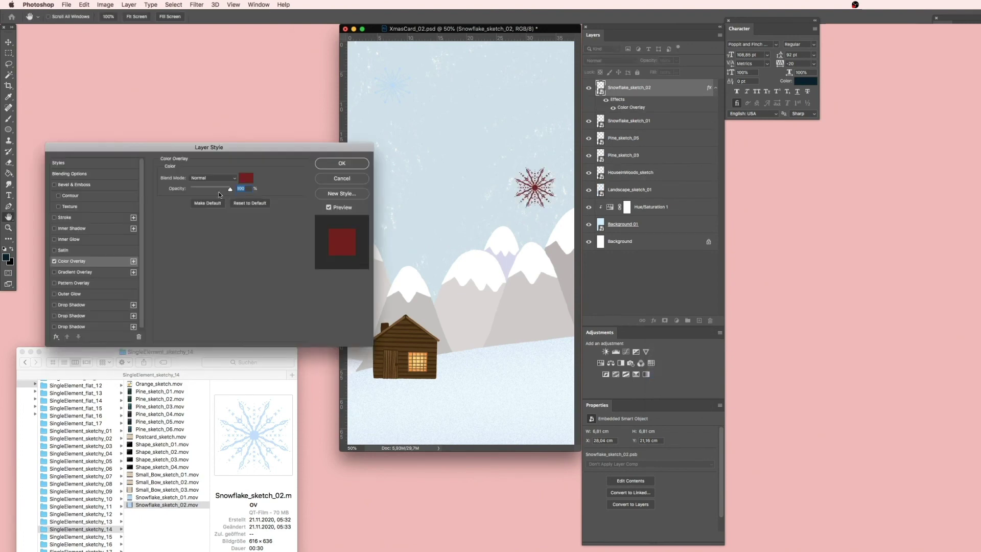
{"action": "left_click", "coordinate": [246, 178]}
{"action": "left_click_drag", "start_coordinate": [390, 410], "coordinate": [342, 400]}
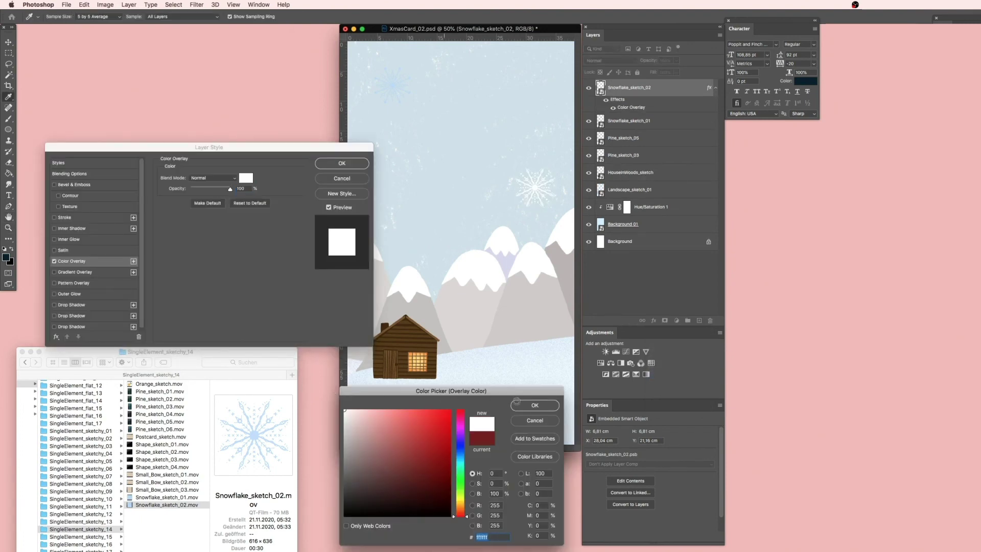
{"action": "left_click", "coordinate": [529, 404]}
{"action": "left_click", "coordinate": [342, 163]}
Step: Add the same white Color Overlay to Snowflake_sketch_01
{"action": "left_click", "coordinate": [639, 123]}
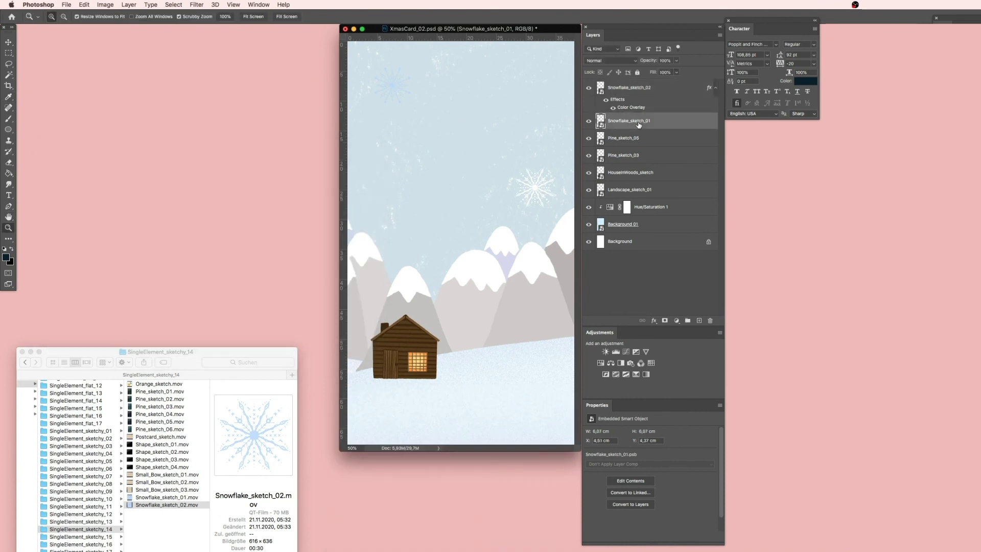
{"action": "left_click", "coordinate": [654, 322]}
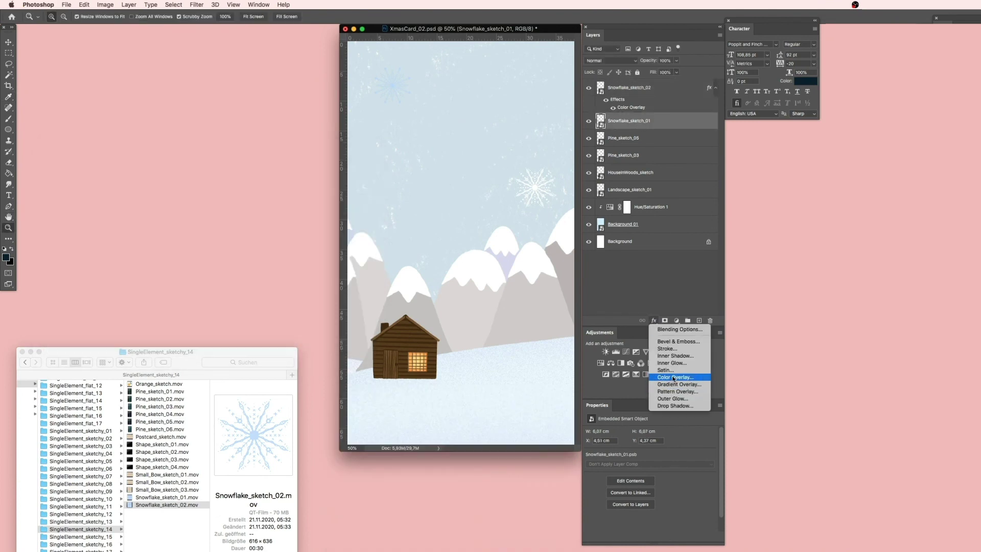
{"action": "left_click", "coordinate": [674, 375]}
{"action": "left_click", "coordinate": [339, 164]}
{"action": "key", "text": "z"}
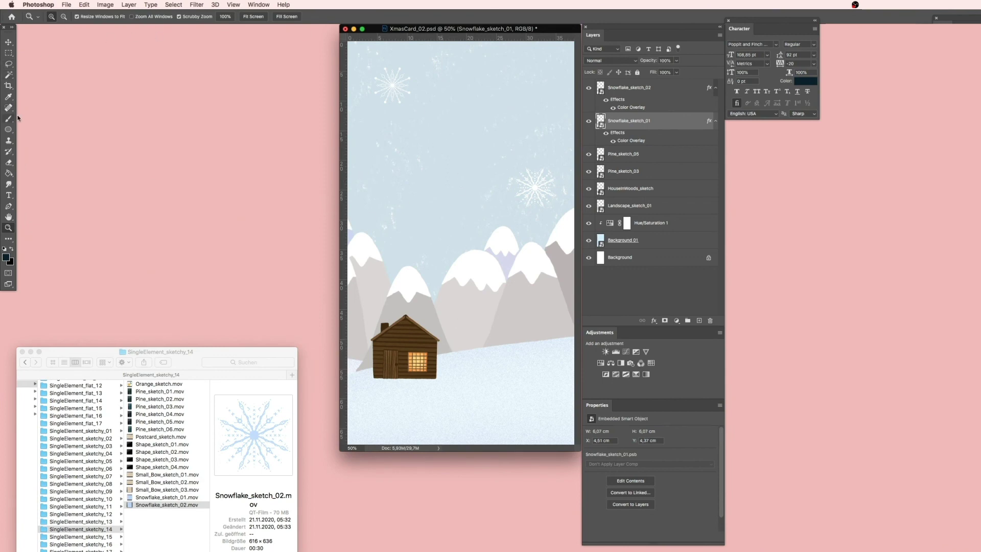
Step: Type the three-line greeting near the top: a 'Dear' line with the recipient's name, then 'We wish you', then 'happy holidays!'
{"action": "key", "text": "t"}
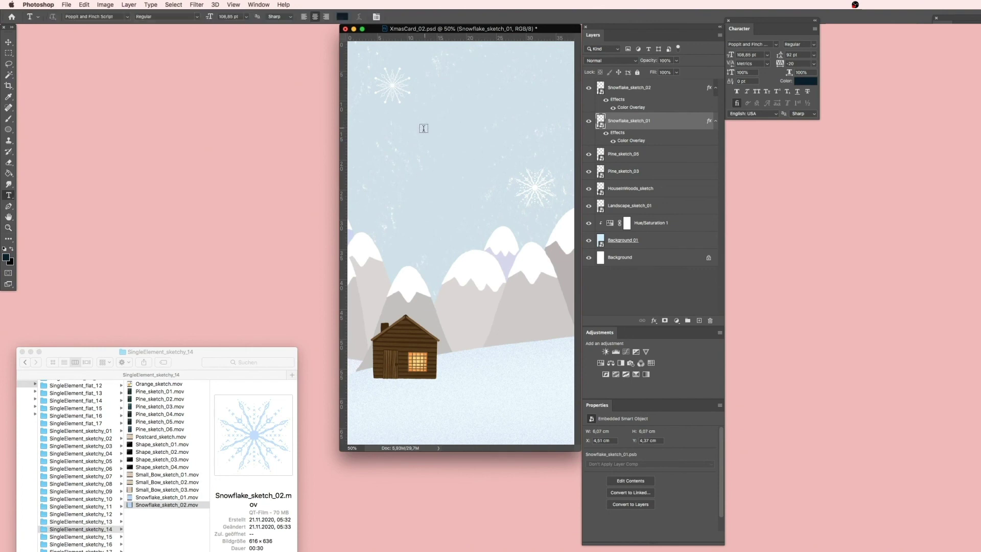
{"action": "left_click", "coordinate": [625, 98]}
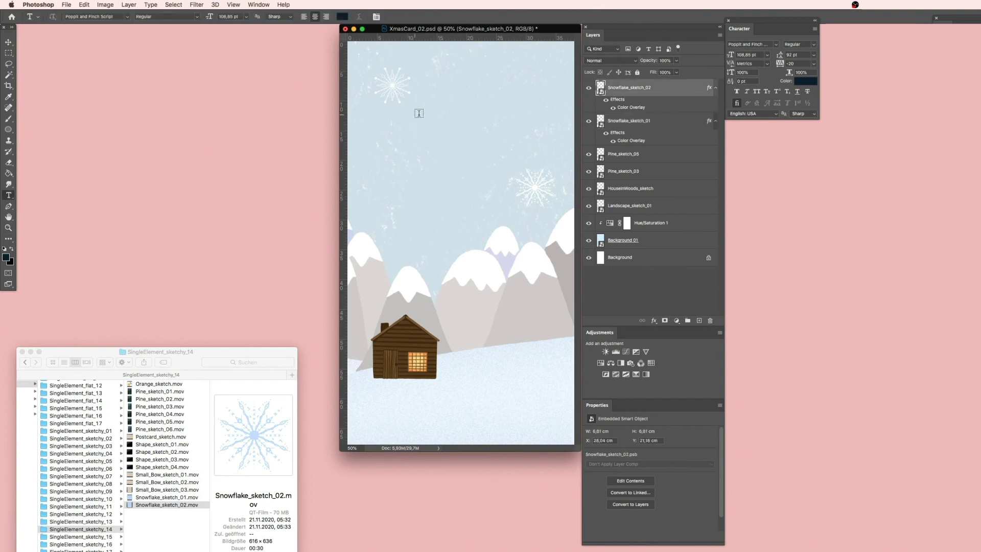
{"action": "left_click", "coordinate": [419, 122]}
{"action": "type", "text": "Dear"}
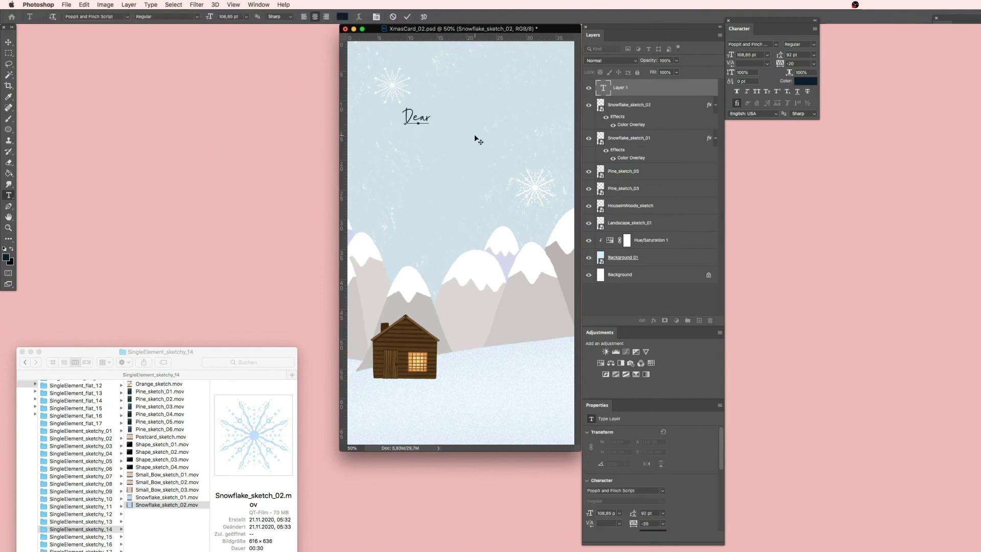
{"action": "type", "text": " Colin!"}
{"action": "key", "text": "Return"}
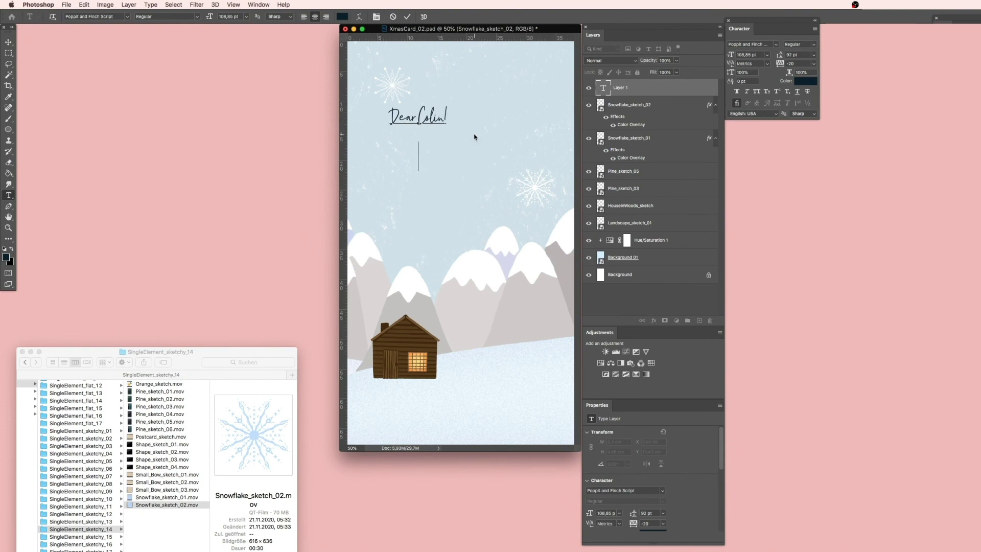
{"action": "type", "text": "We wish you"}
{"action": "key", "text": "Return"}
{"action": "type", "text": "ha"}
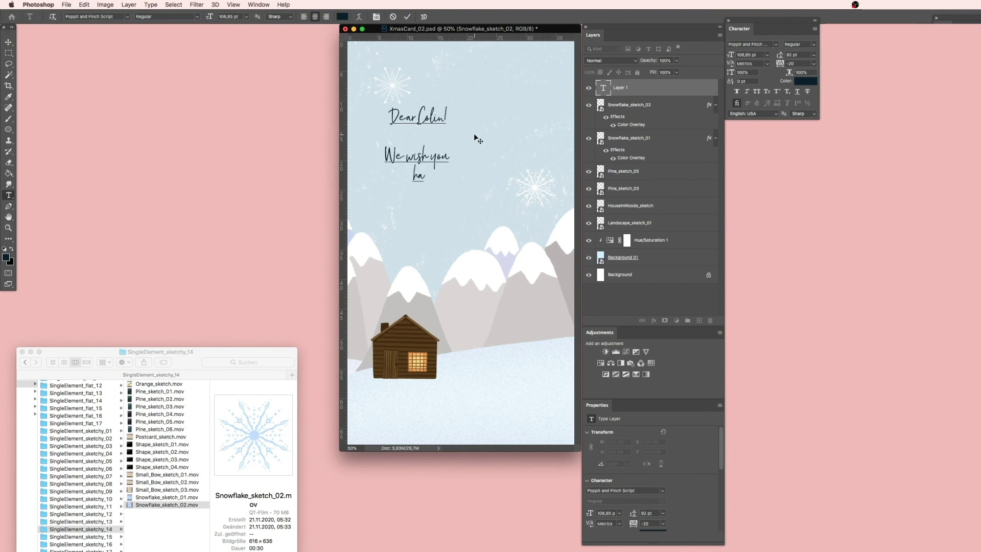
{"action": "type", "text": "ppy holidays!"}
{"action": "key", "text": "super+Return"}
Step: Enlarge the greeting to about 173%, lower its layer, and reposition it and both snowflakes
{"action": "key", "text": "super+t"}
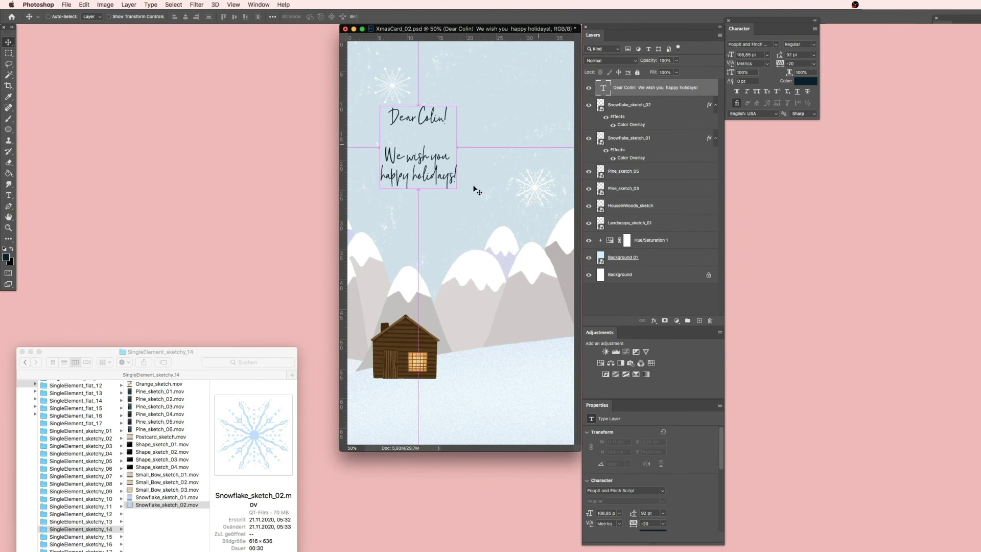
{"action": "left_click_drag", "start_coordinate": [458, 192], "coordinate": [516, 240]}
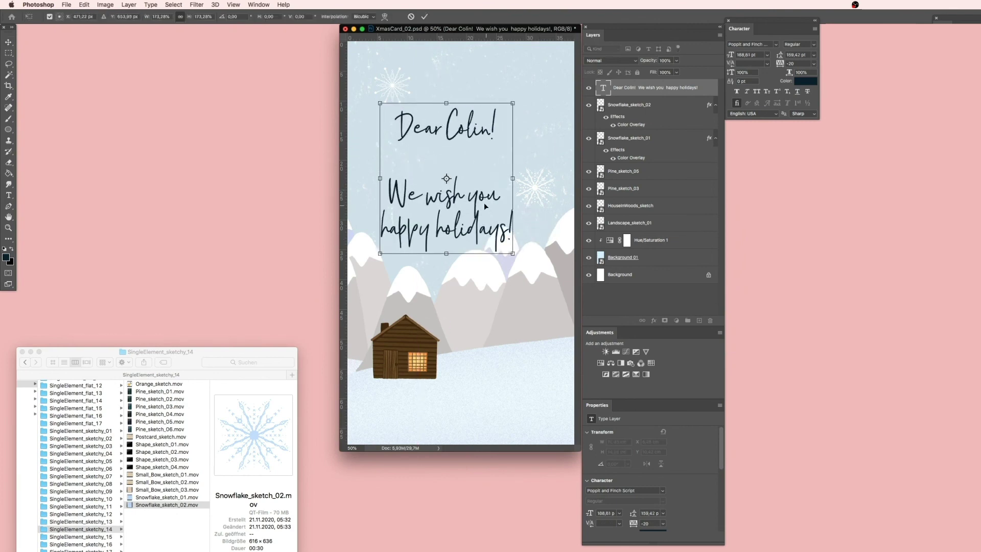
{"action": "left_click_drag", "start_coordinate": [483, 203], "coordinate": [508, 196]}
{"action": "key", "text": "Return"}
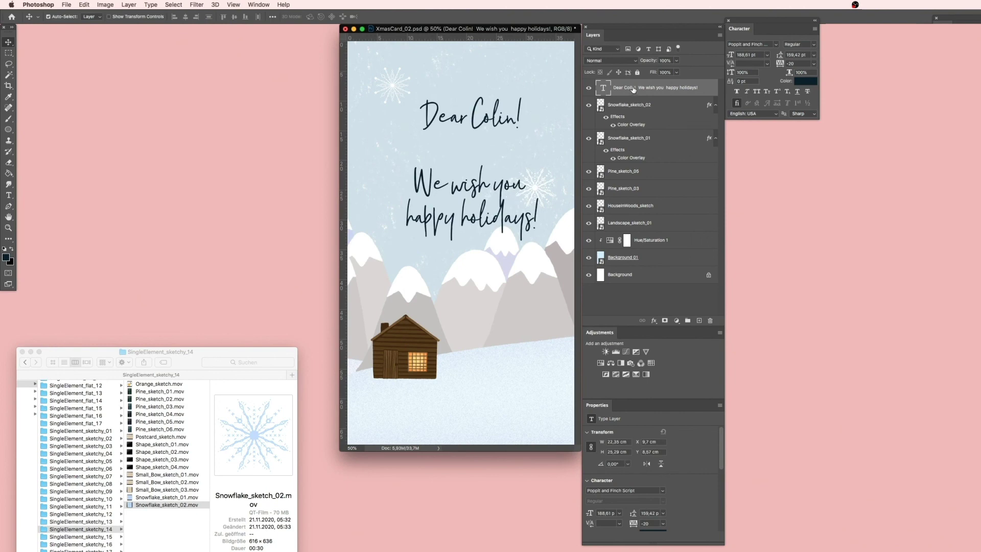
{"action": "left_click_drag", "start_coordinate": [634, 90], "coordinate": [621, 226]}
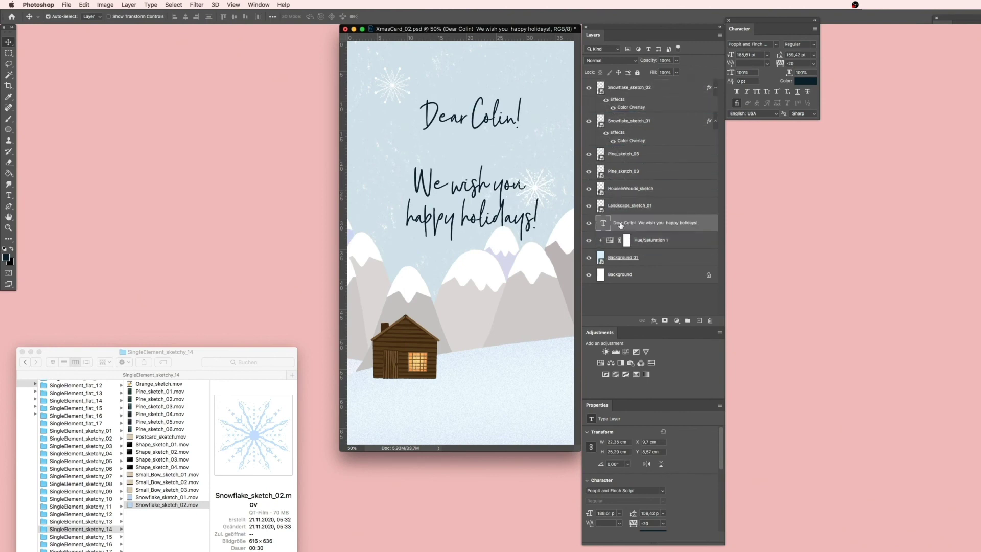
{"action": "left_click_drag", "start_coordinate": [503, 203], "coordinate": [499, 205]}
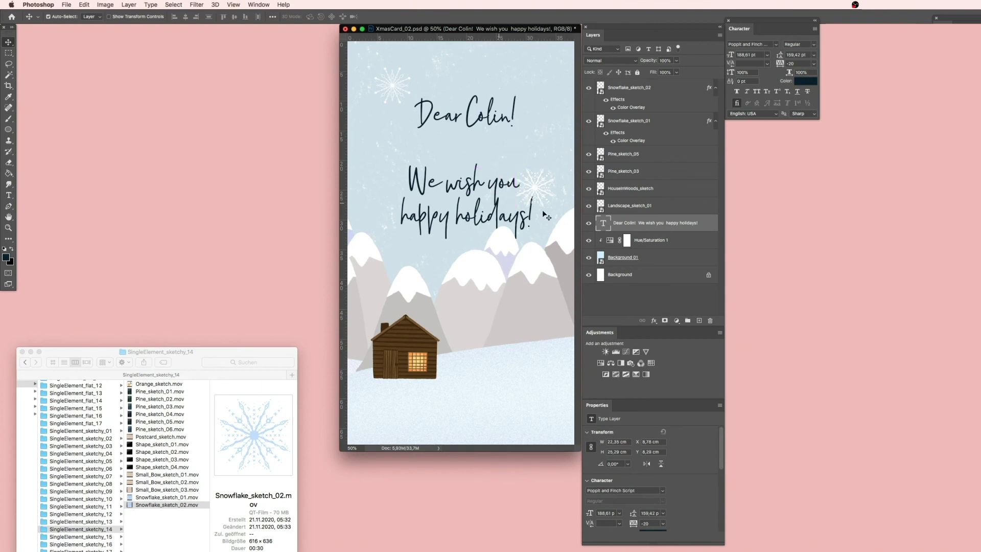
{"action": "mouse_move", "coordinate": [539, 179]}
{"action": "left_mouse_down"}
{"action": "mouse_move", "coordinate": [538, 204]}
{"action": "mouse_move", "coordinate": [537, 194]}
{"action": "left_mouse_up"}
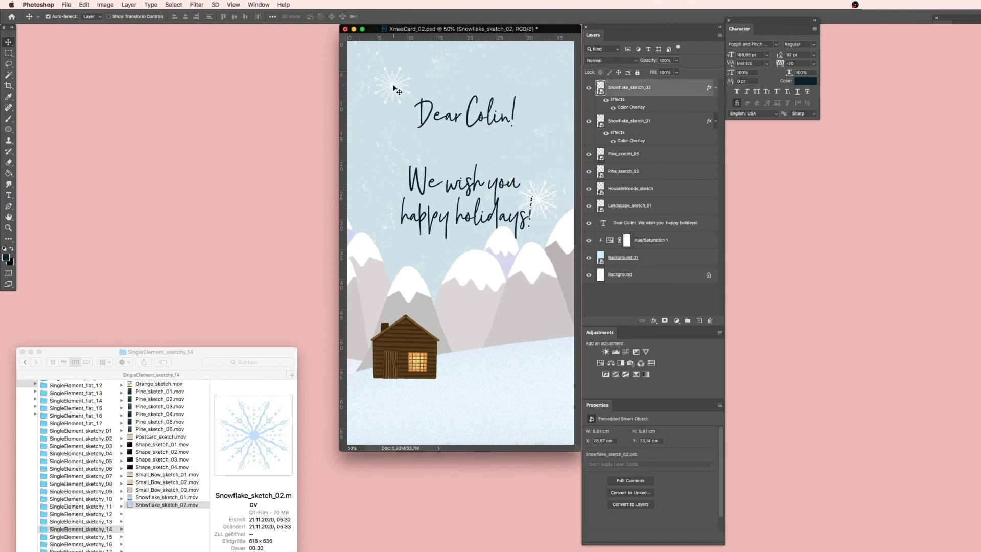
{"action": "left_click_drag", "start_coordinate": [392, 87], "coordinate": [407, 100]}
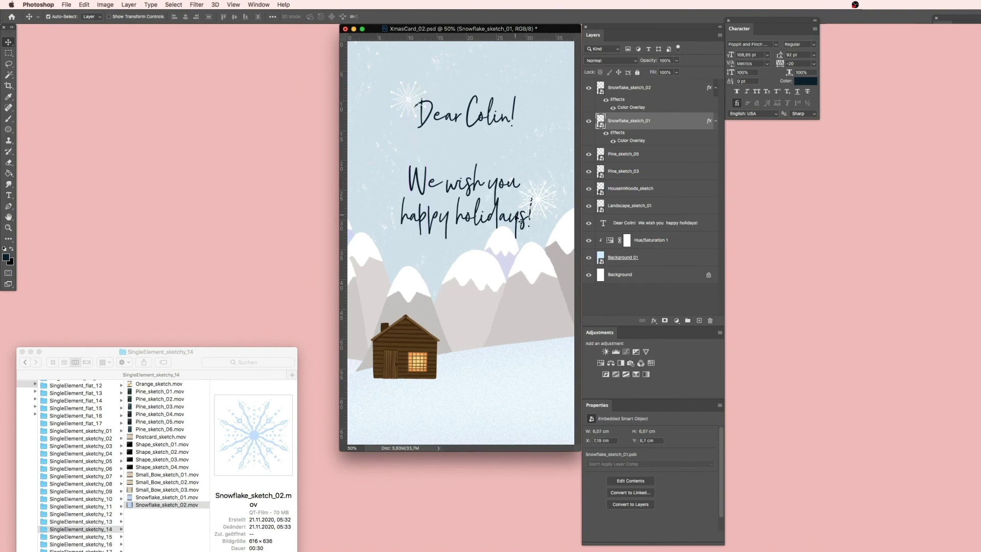
Step: Create a video timeline from the card's layers and preview the playback
{"action": "left_click", "coordinate": [258, 4]}
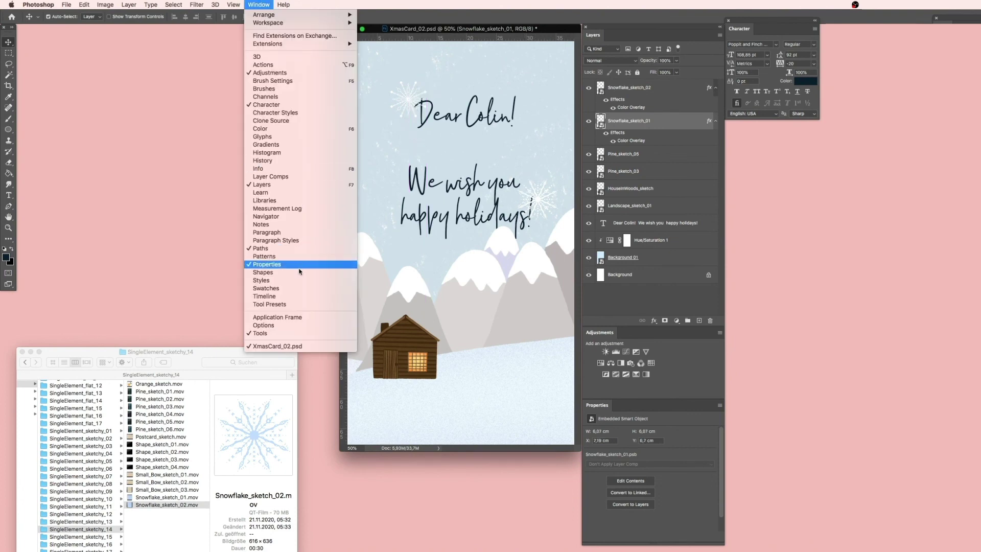
{"action": "left_click", "coordinate": [296, 289]}
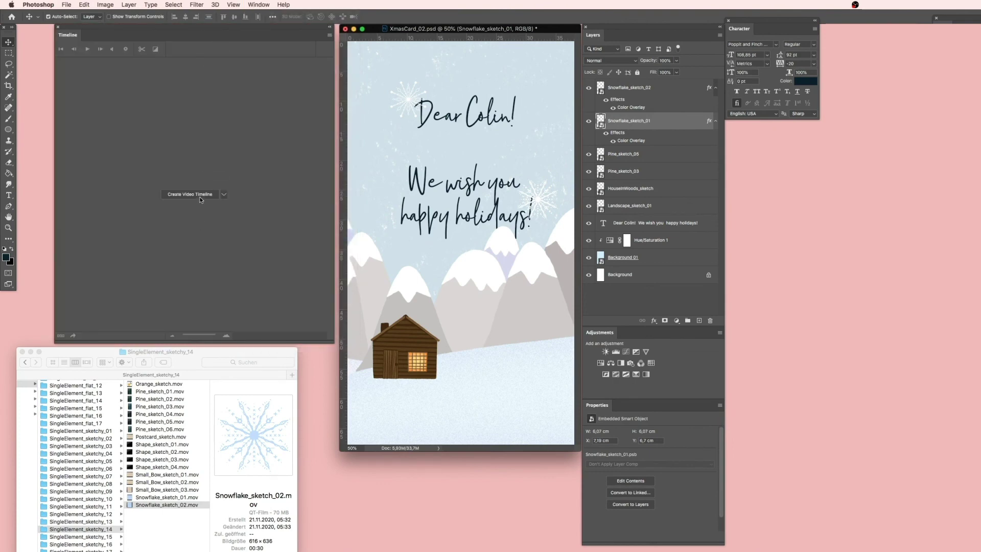
{"action": "left_click", "coordinate": [203, 194]}
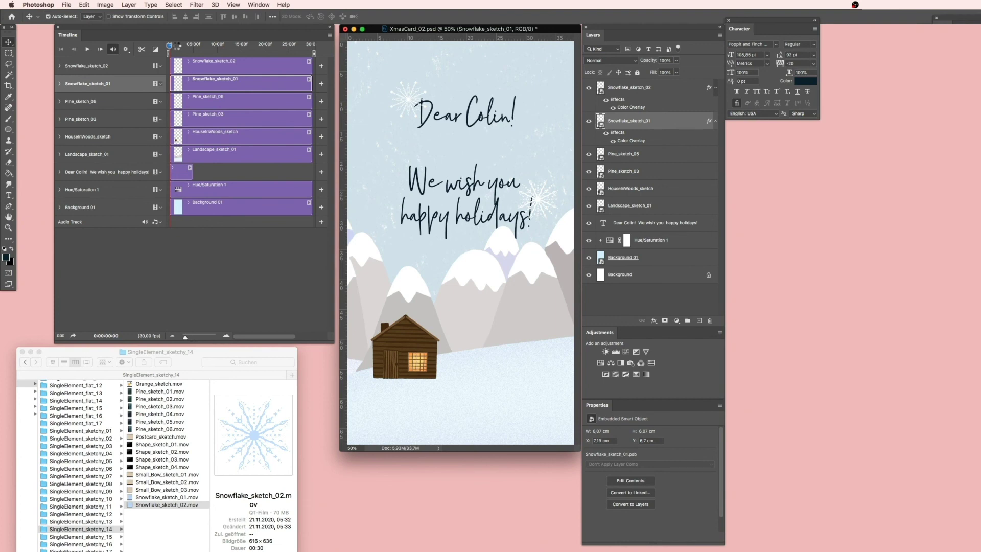
{"action": "key", "text": "space"}
Step: Lengthen the greeting text clip and end the work area at about 15 seconds
{"action": "left_click", "coordinate": [192, 48]}
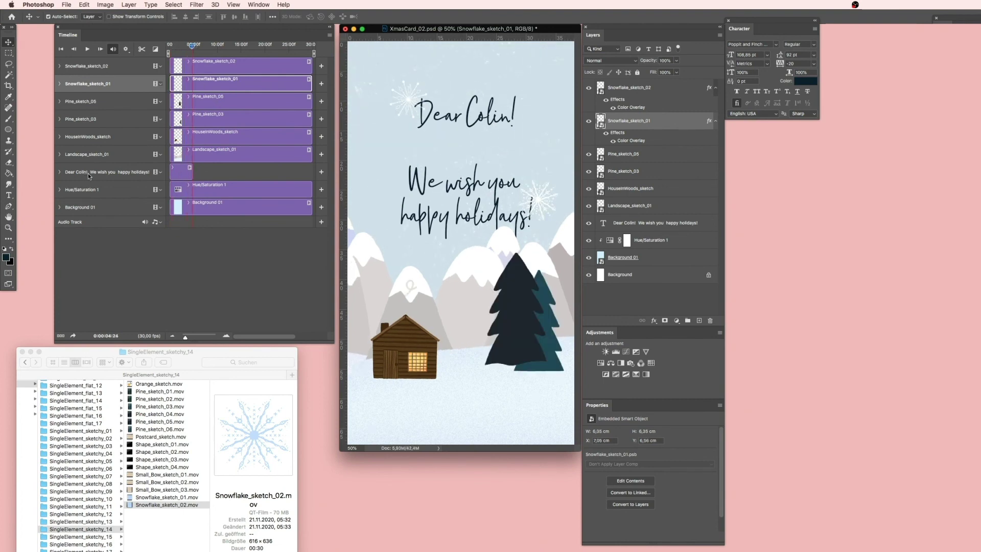
{"action": "left_click_drag", "start_coordinate": [192, 172], "coordinate": [244, 172]}
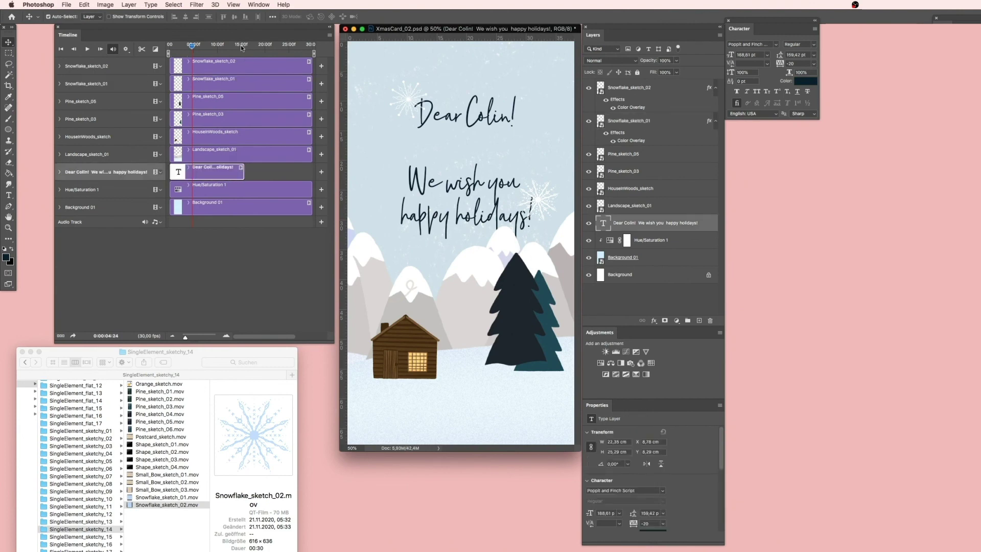
{"action": "left_click", "coordinate": [241, 45]}
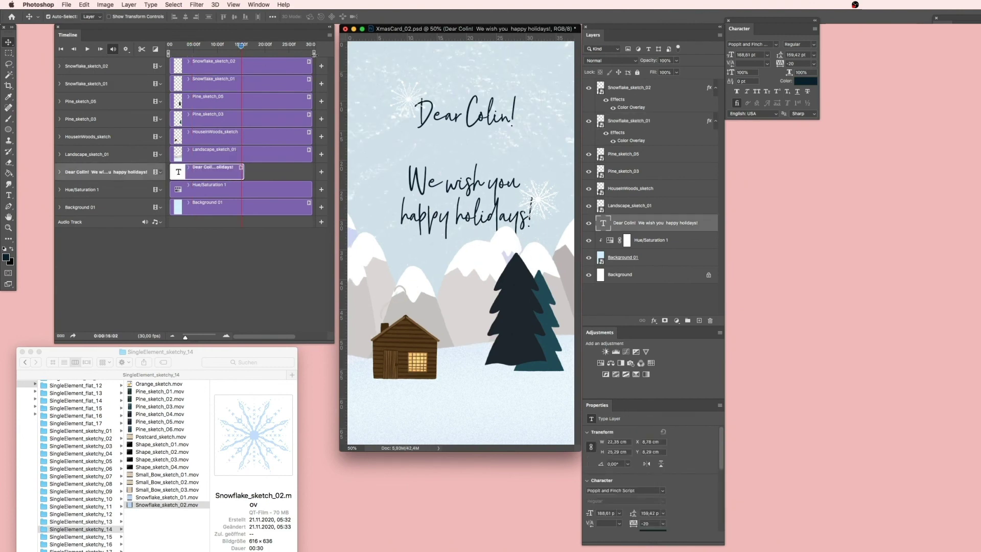
{"action": "left_click_drag", "start_coordinate": [314, 53], "coordinate": [243, 53]}
Step: Shrink the dark pine to about half size, reposition it, and move its layer below the teal pine
{"action": "left_click_drag", "start_coordinate": [523, 303], "coordinate": [498, 329]}
{"action": "key", "text": "super+t"}
{"action": "left_click_drag", "start_coordinate": [523, 278], "coordinate": [497, 325]}
{"action": "left_click_drag", "start_coordinate": [479, 356], "coordinate": [526, 313]}
{"action": "key", "text": "Return"}
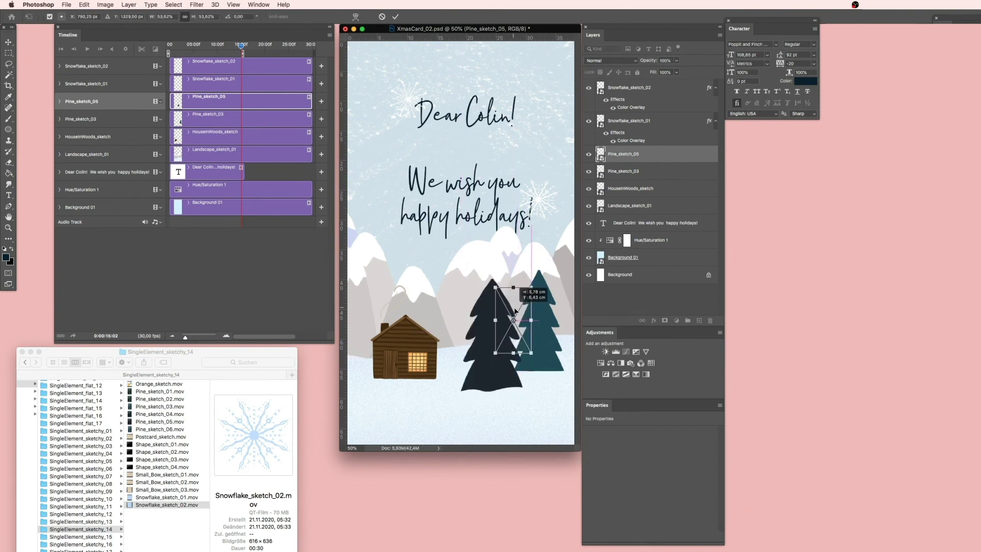
{"action": "key", "text": "super+["}
Step: Shrink the teal Pine_sketch_03 tree to about 63%
{"action": "left_click", "coordinate": [629, 154]}
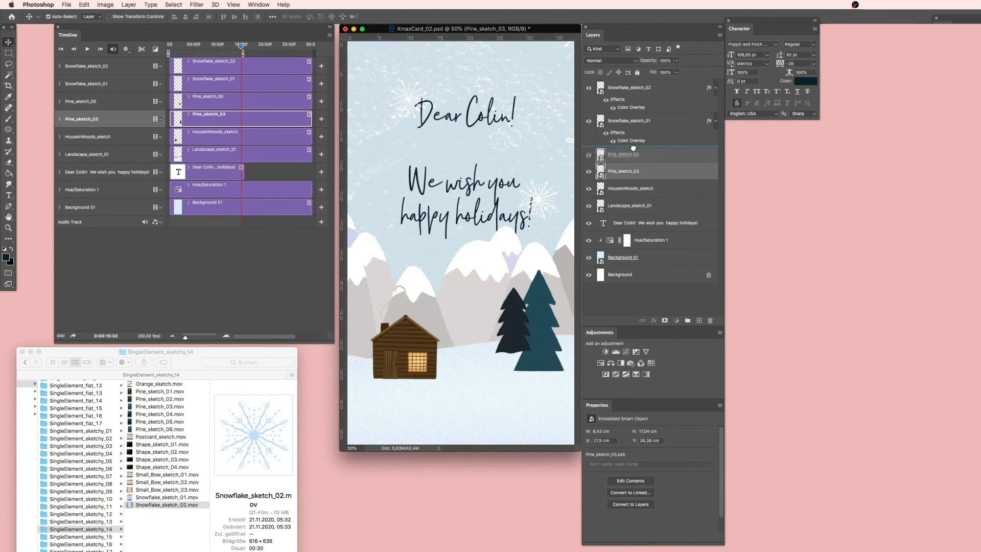
{"action": "key", "text": "super+t"}
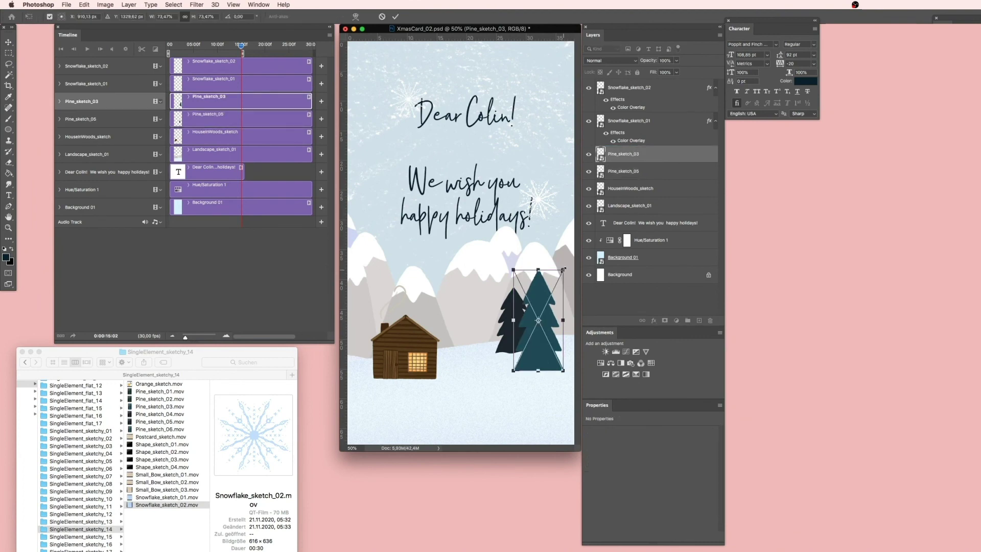
{"action": "left_click_drag", "start_coordinate": [564, 270], "coordinate": [546, 318]}
{"action": "key", "text": "Return"}
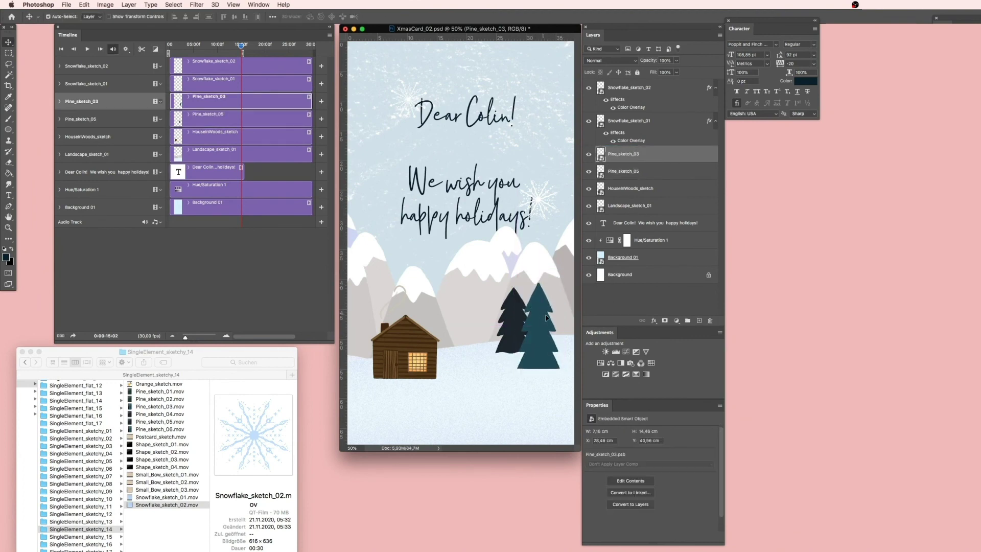
Step: Give Pine_sketch_03 a dark green 4c644c Color Overlay
{"action": "left_click", "coordinate": [654, 320]}
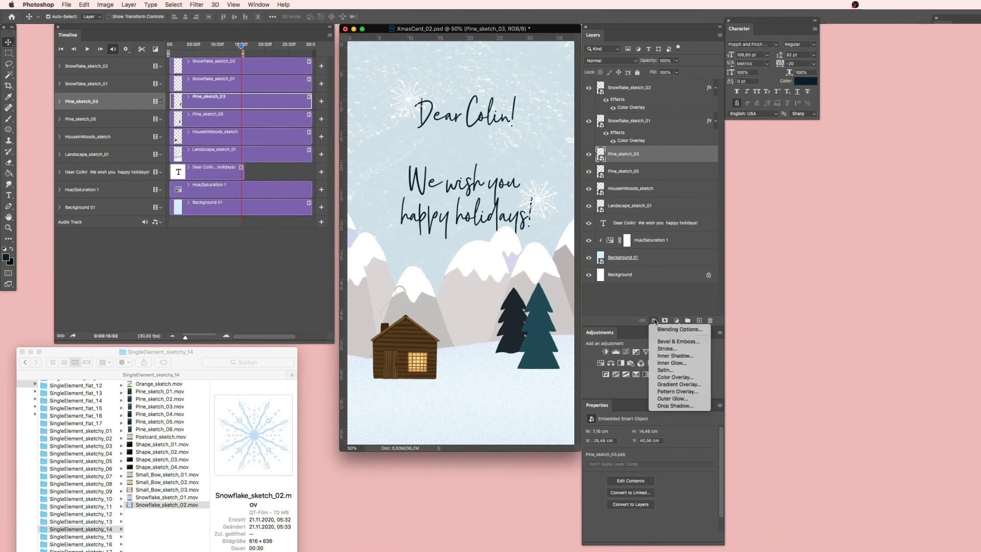
{"action": "left_click", "coordinate": [683, 379]}
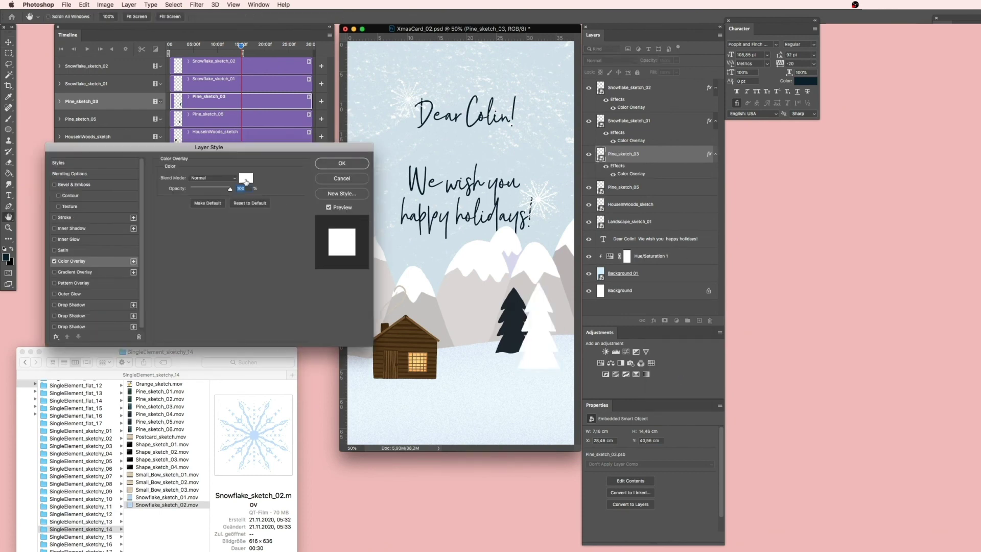
{"action": "left_click", "coordinate": [246, 179]}
{"action": "left_click_drag", "start_coordinate": [417, 389], "coordinate": [264, 269]}
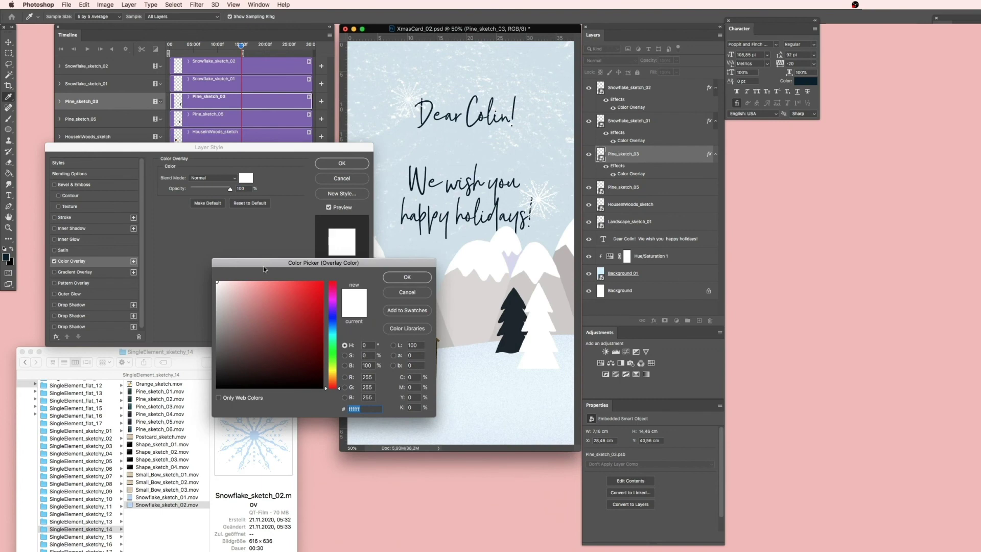
{"action": "left_click_drag", "start_coordinate": [331, 339], "coordinate": [331, 352]}
{"action": "left_click", "coordinate": [242, 346]}
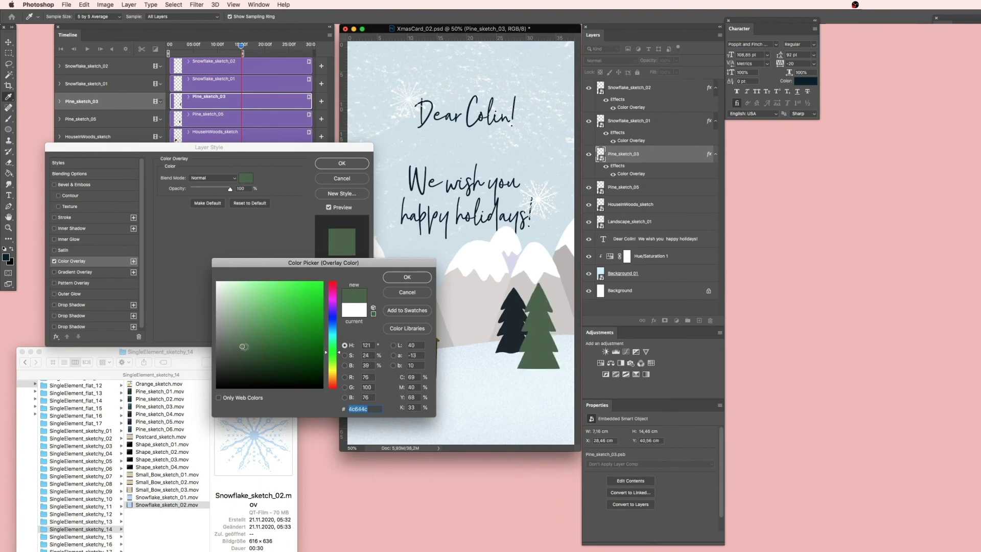
{"action": "left_click", "coordinate": [424, 279]}
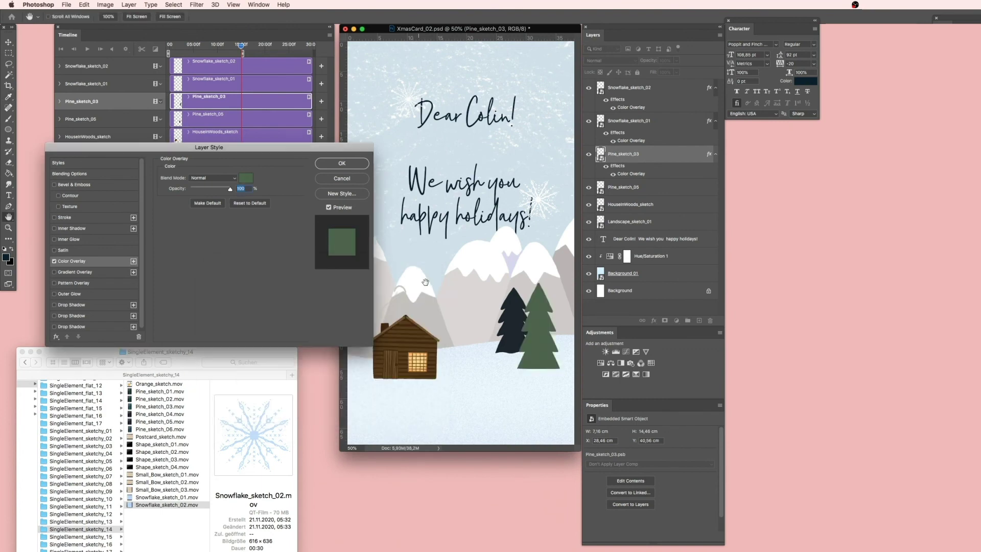
{"action": "left_click", "coordinate": [342, 163]}
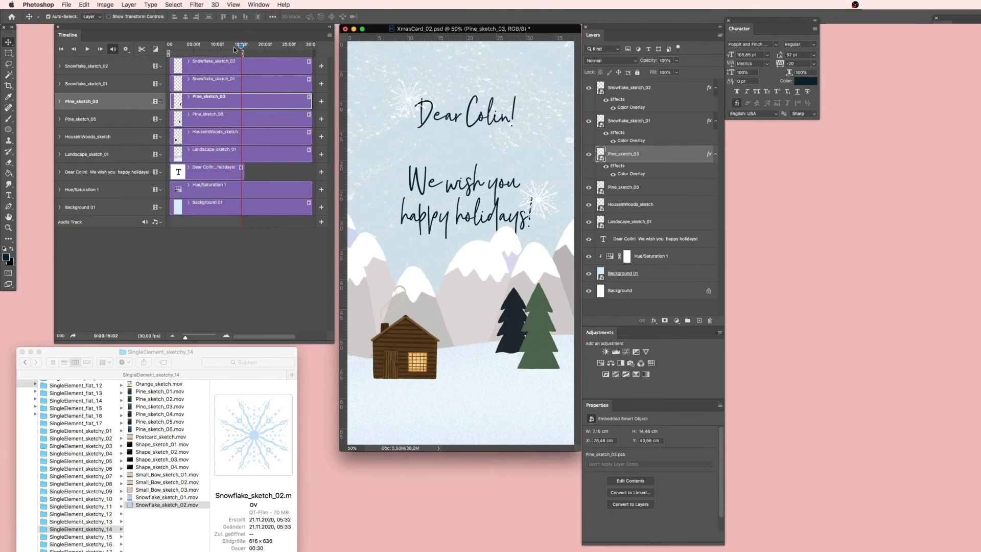
Step: Rewind the playhead and render the card to XmasCard_02.mp4 as H.264, 1080 × 1920, 29 fps
{"action": "mouse_move", "coordinate": [226, 49]}
{"action": "left_mouse_down"}
{"action": "mouse_move", "coordinate": [191, 49]}
{"action": "mouse_move", "coordinate": [217, 49]}
{"action": "left_mouse_up"}
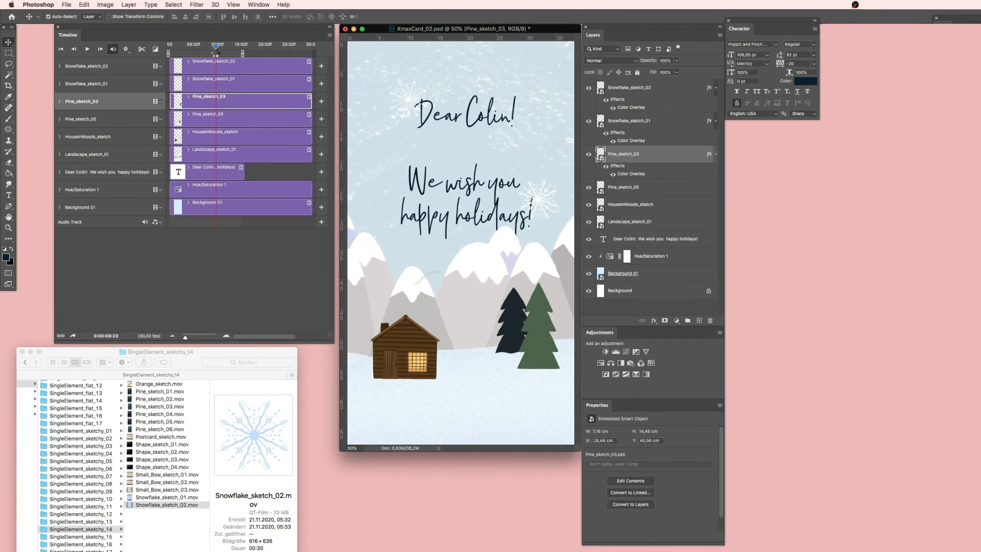
{"action": "left_click", "coordinate": [67, 5]}
{"action": "mouse_move", "coordinate": [102, 121]}
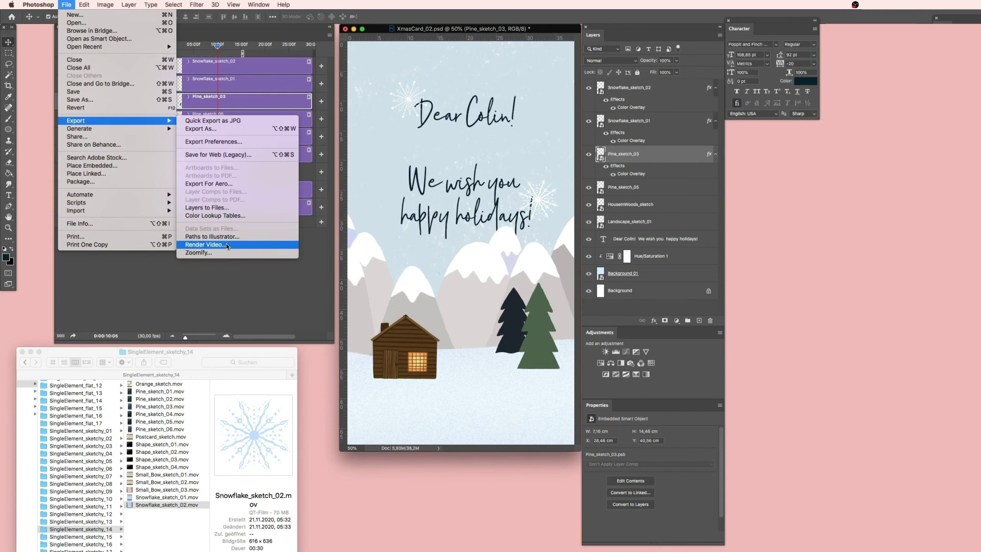
{"action": "left_click", "coordinate": [226, 245]}
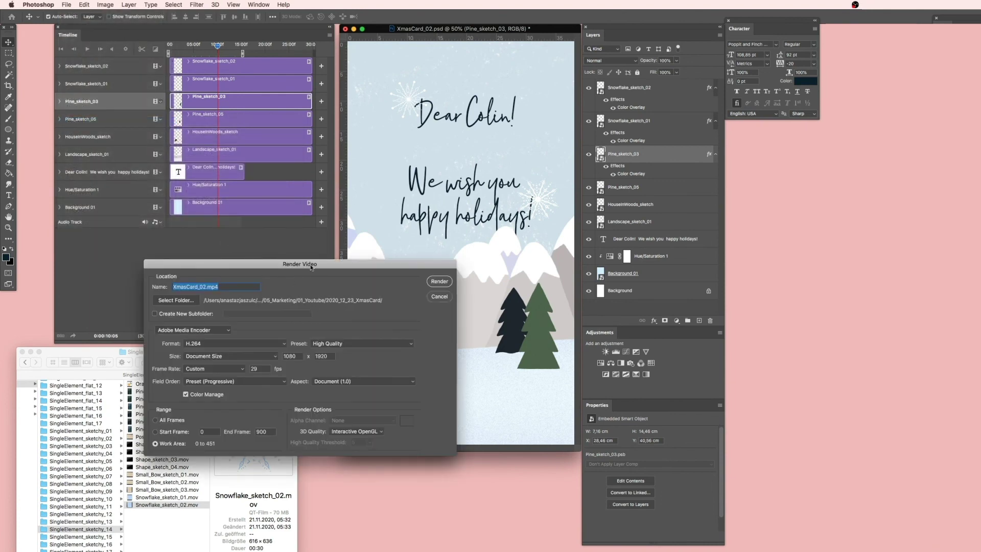
{"action": "left_click", "coordinate": [438, 282]}
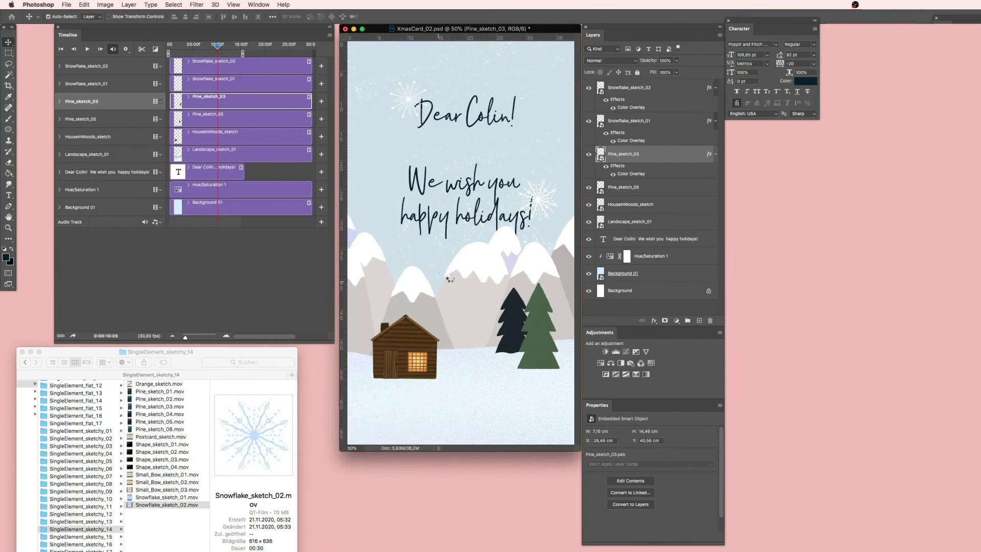